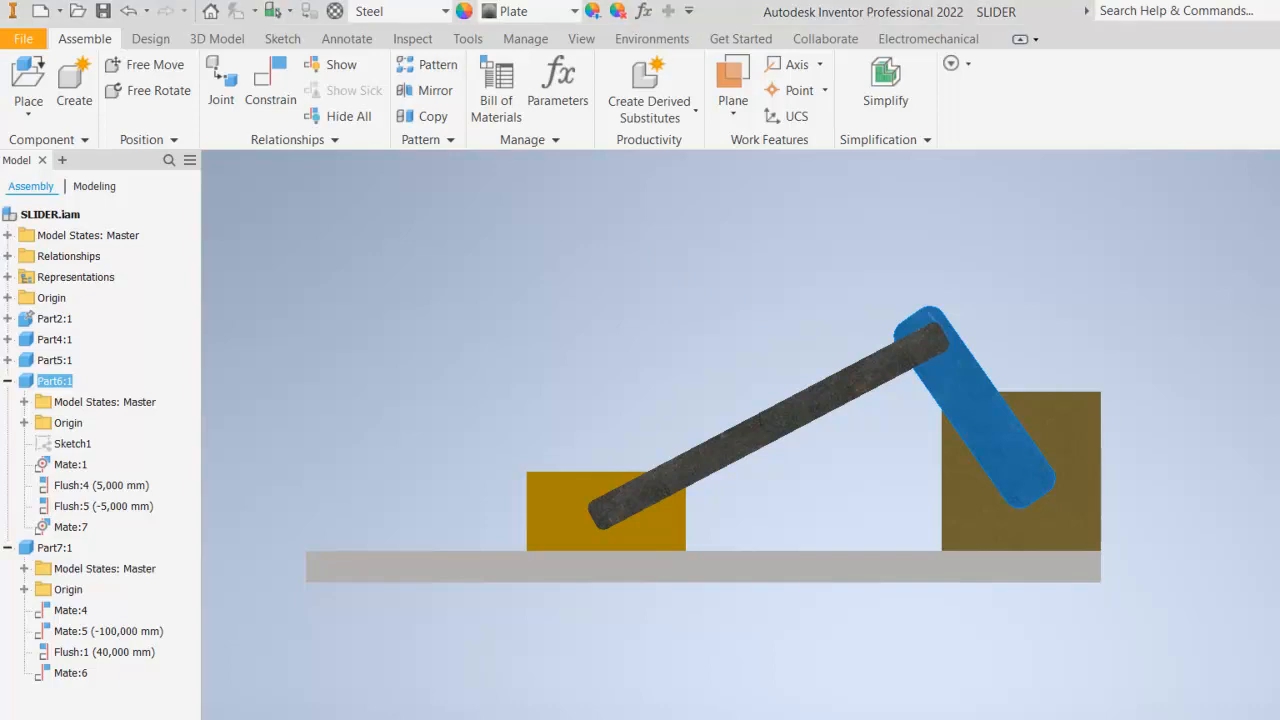
Swing the crank arm about its pivot on the upright plate to check how it drives the rod and slider block
key(F4)
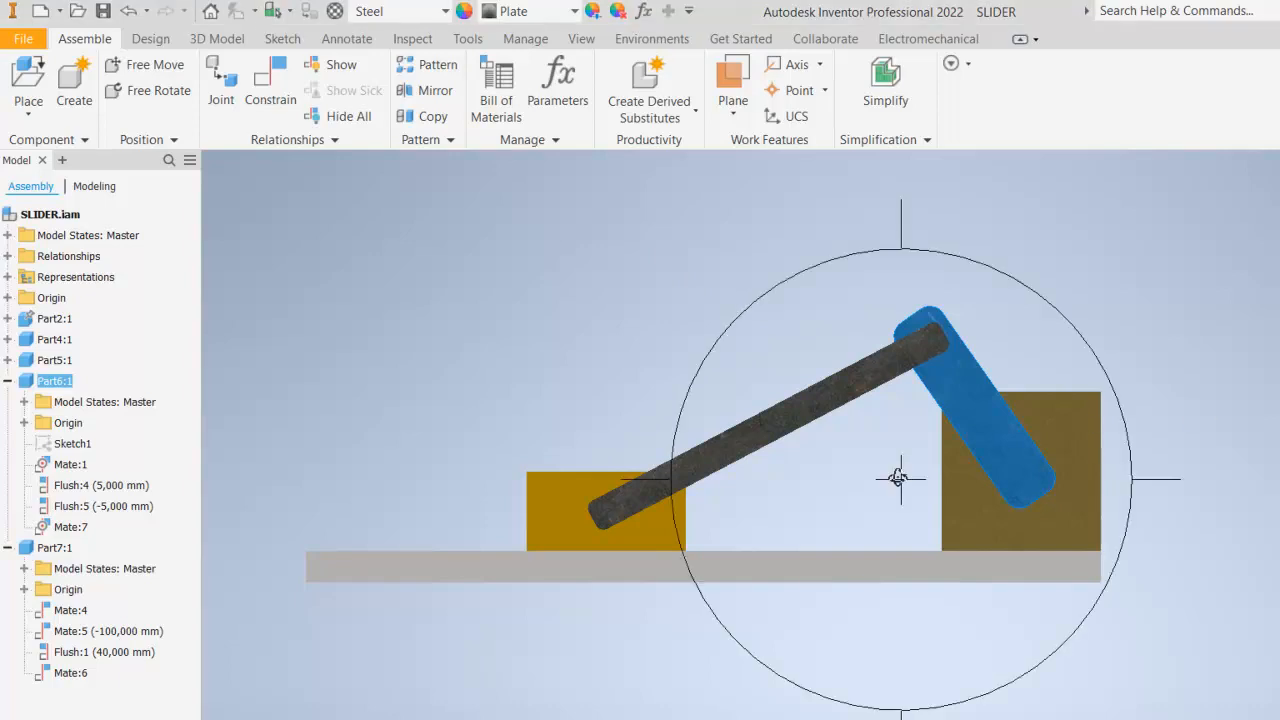
shift+middle_drag(871, 537, 869, 569)
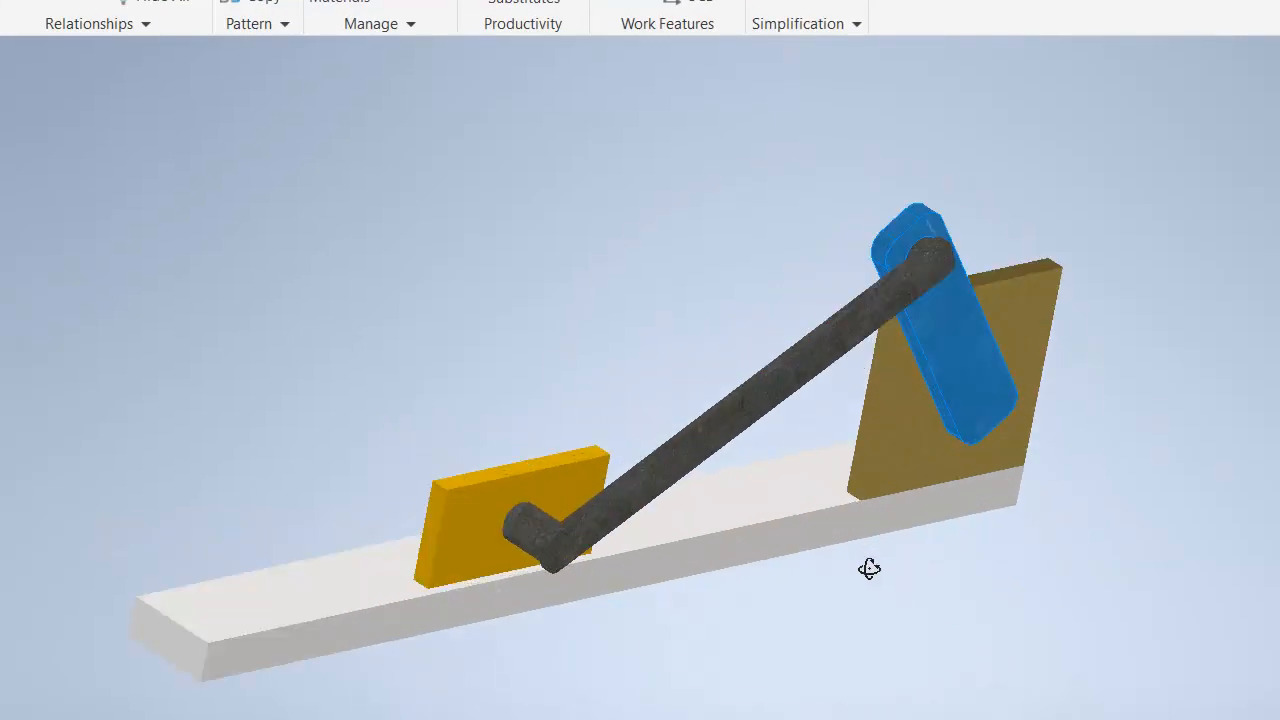
right_click(868, 577)
click(970, 580)
click(991, 168)
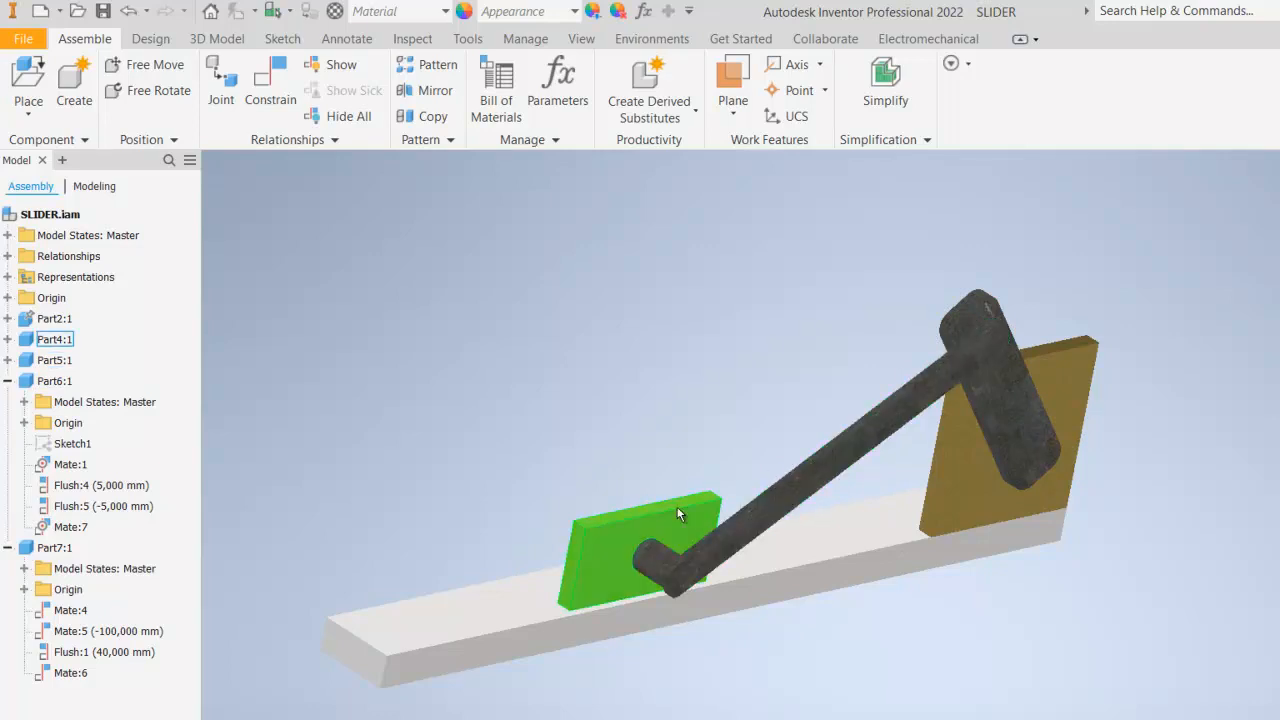
scroll(650, 568, down, 3)
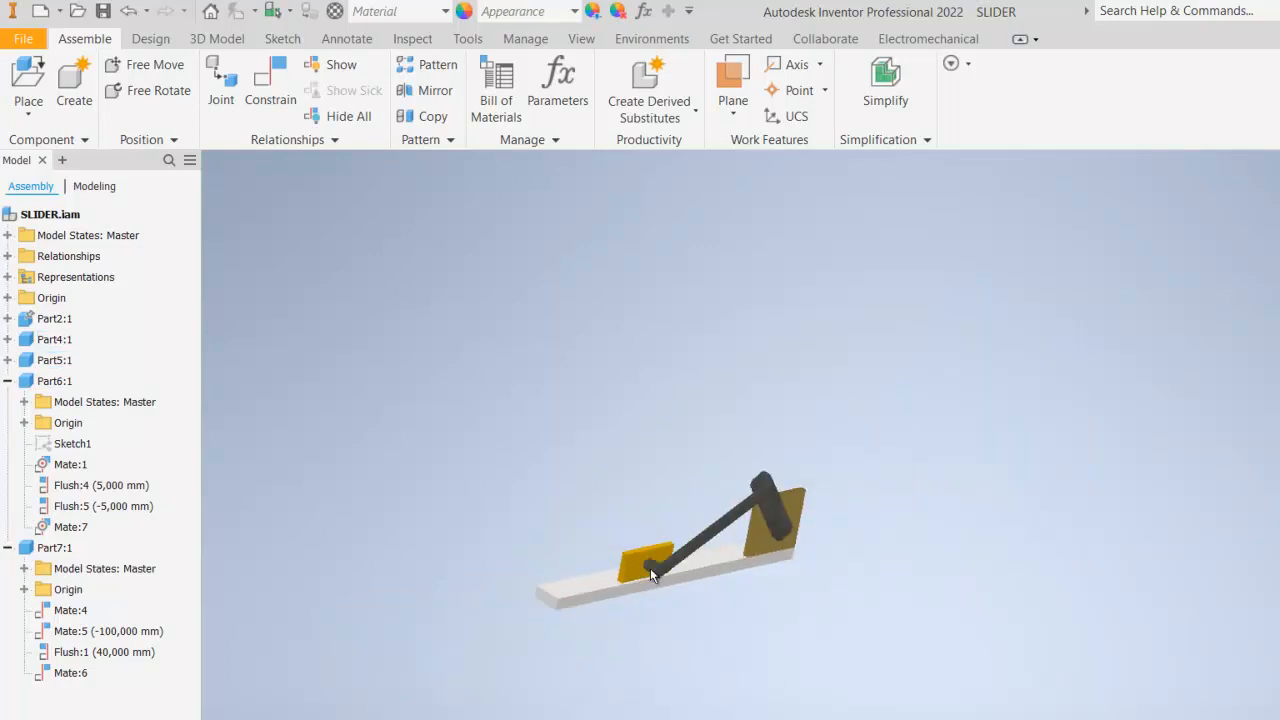
scroll(650, 568, up, 4)
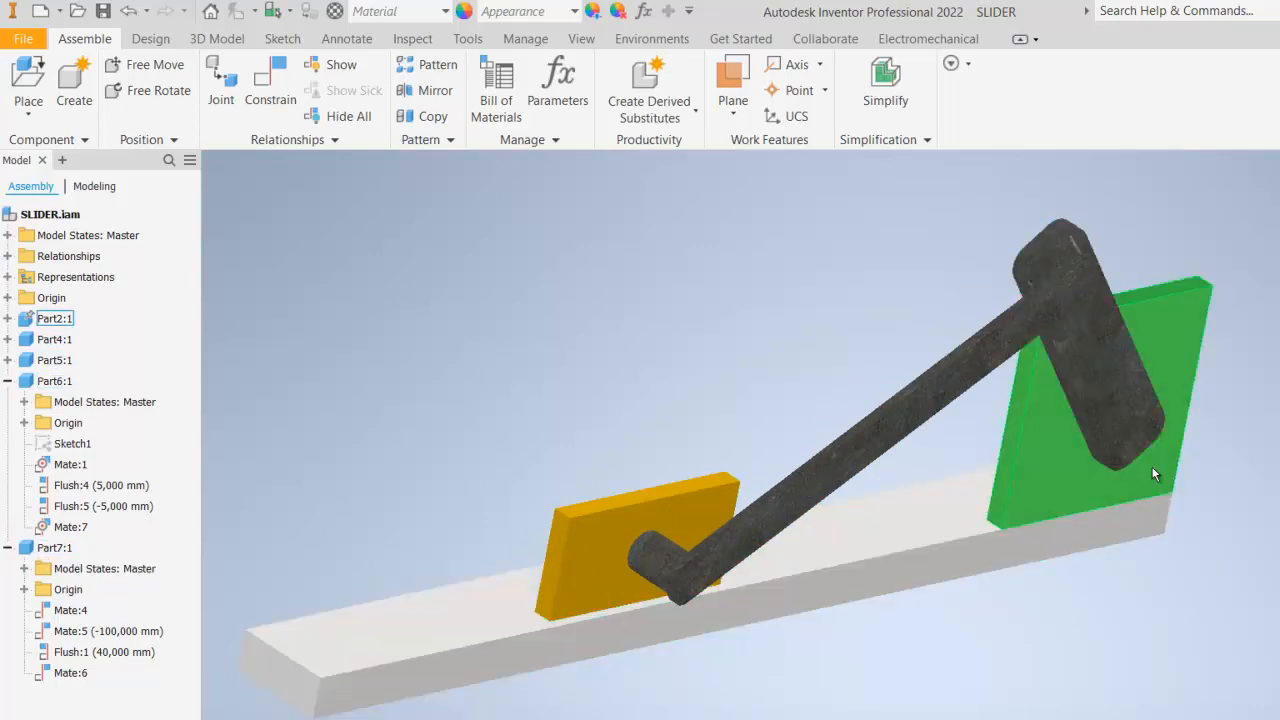
click(1095, 360)
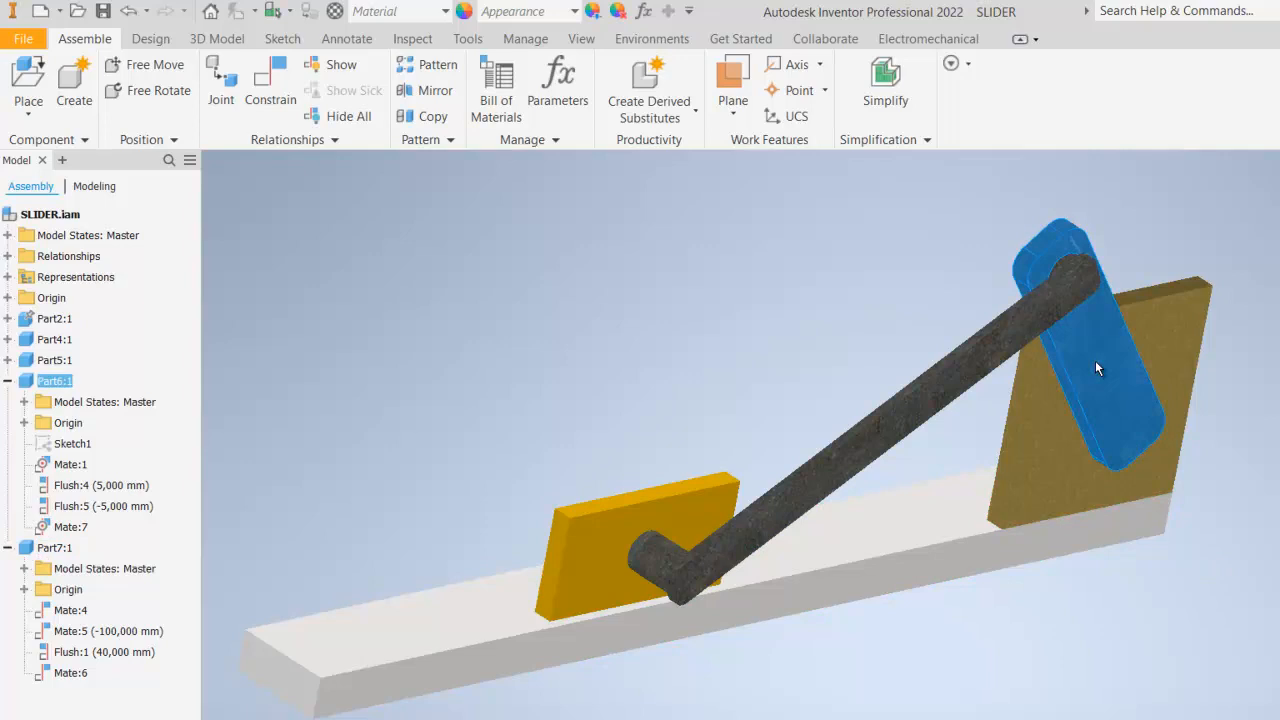
drag(1095, 360, 1022, 330)
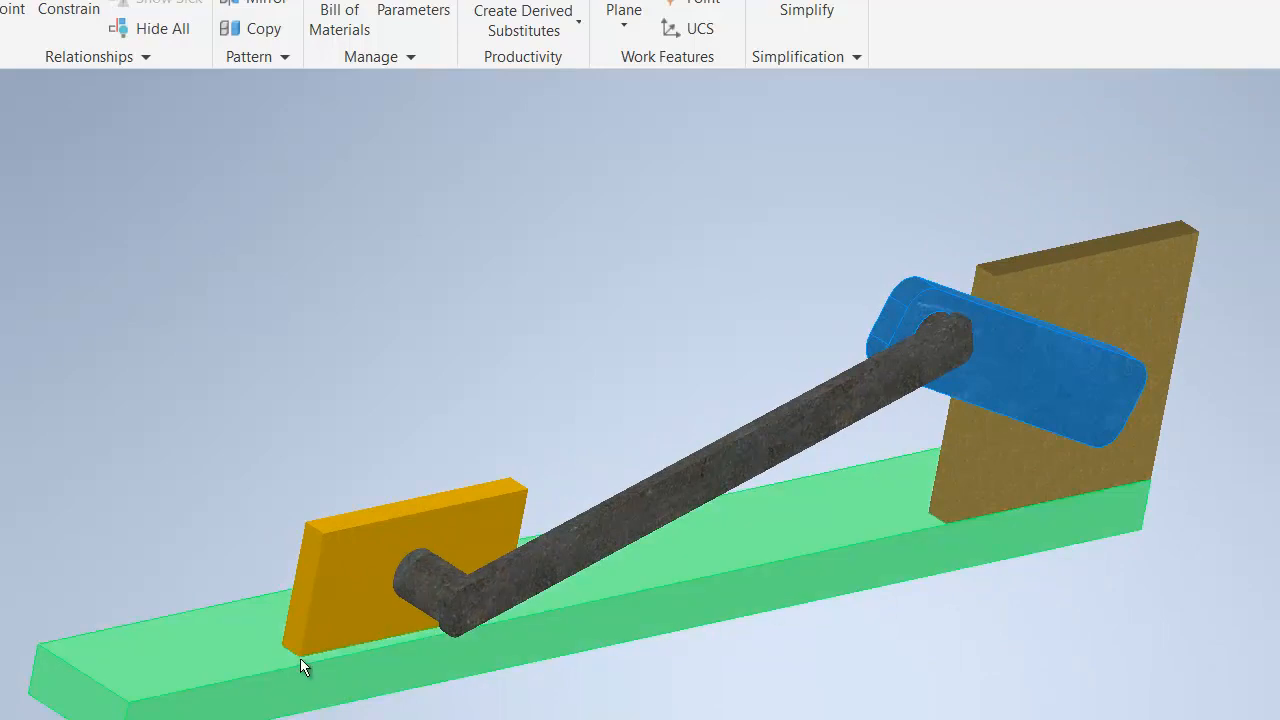
drag(1036, 381, 998, 353)
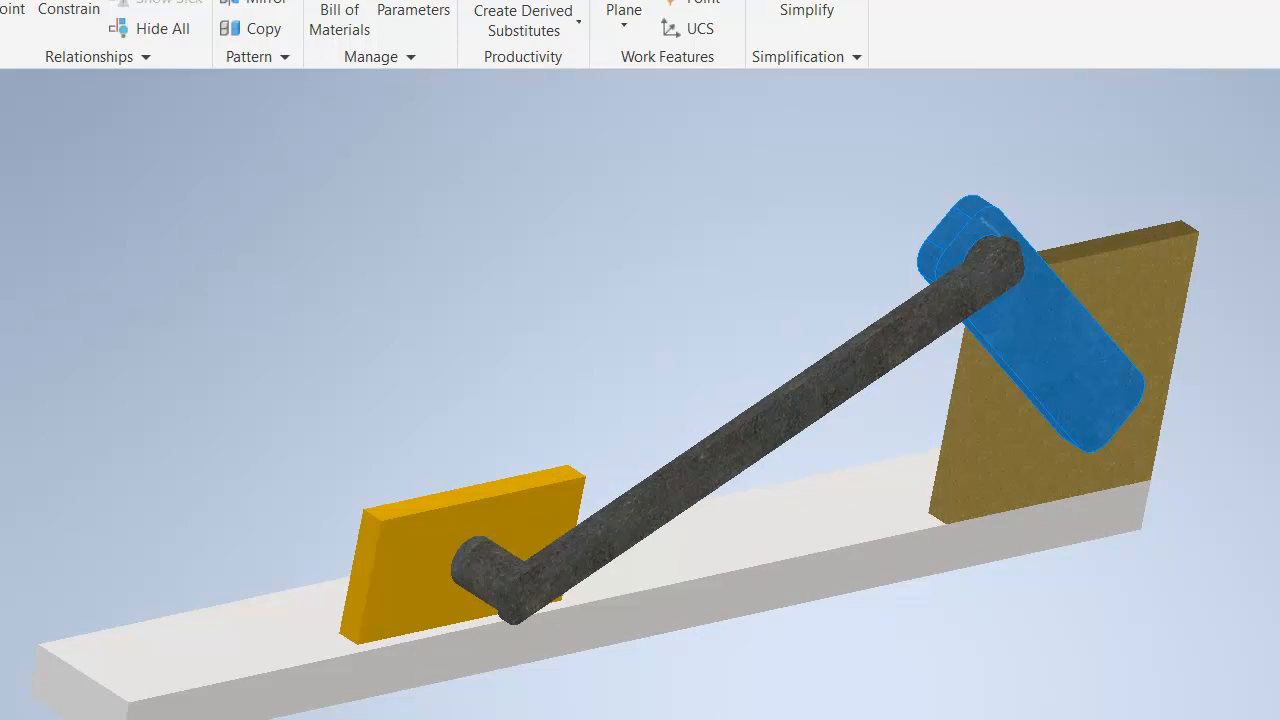
Rotate the crank arm back and forth while viewing the mechanism from behind to check the linkage's motion
key(F4)
drag(910, 565, 1270, 475)
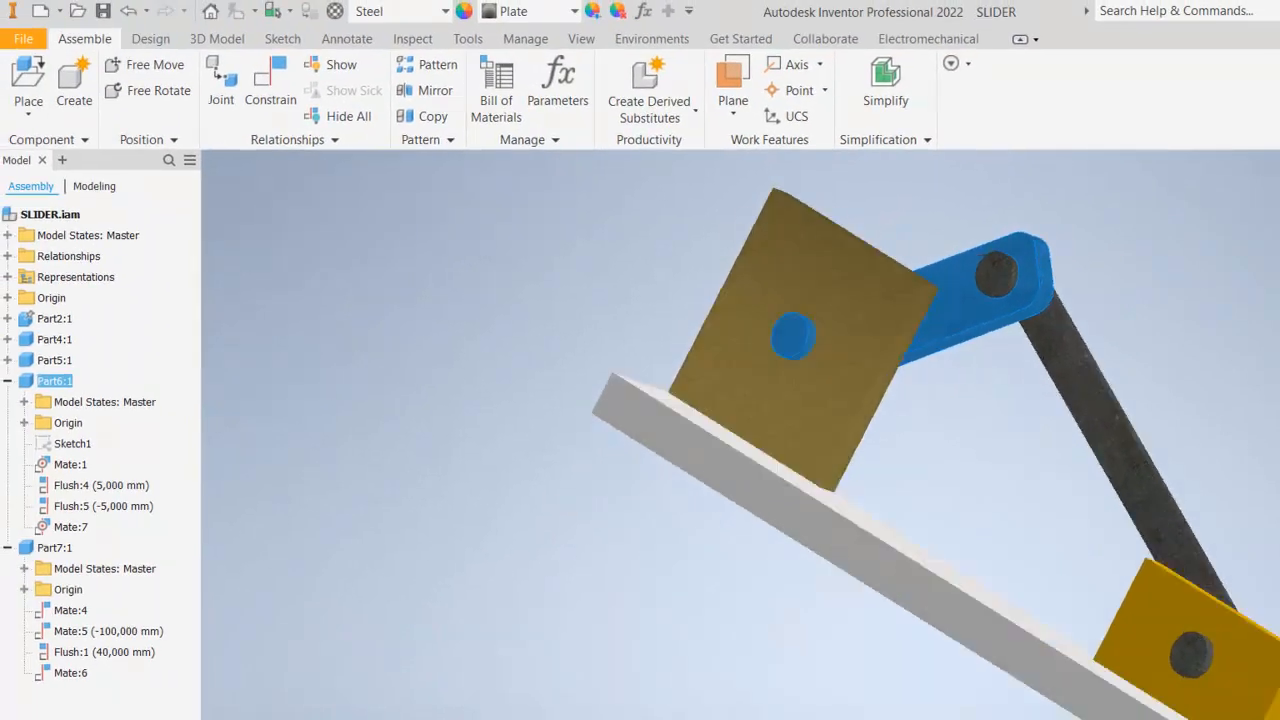
scroll(1082, 534, down, 3)
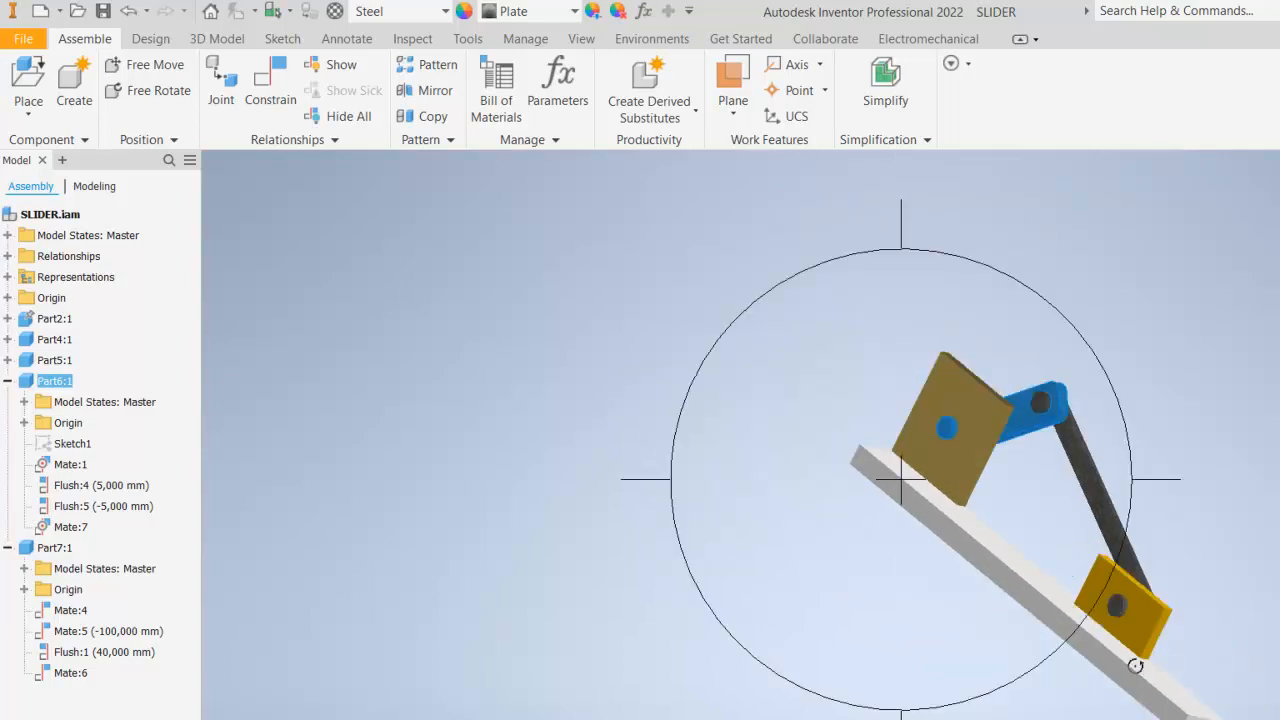
key(Escape)
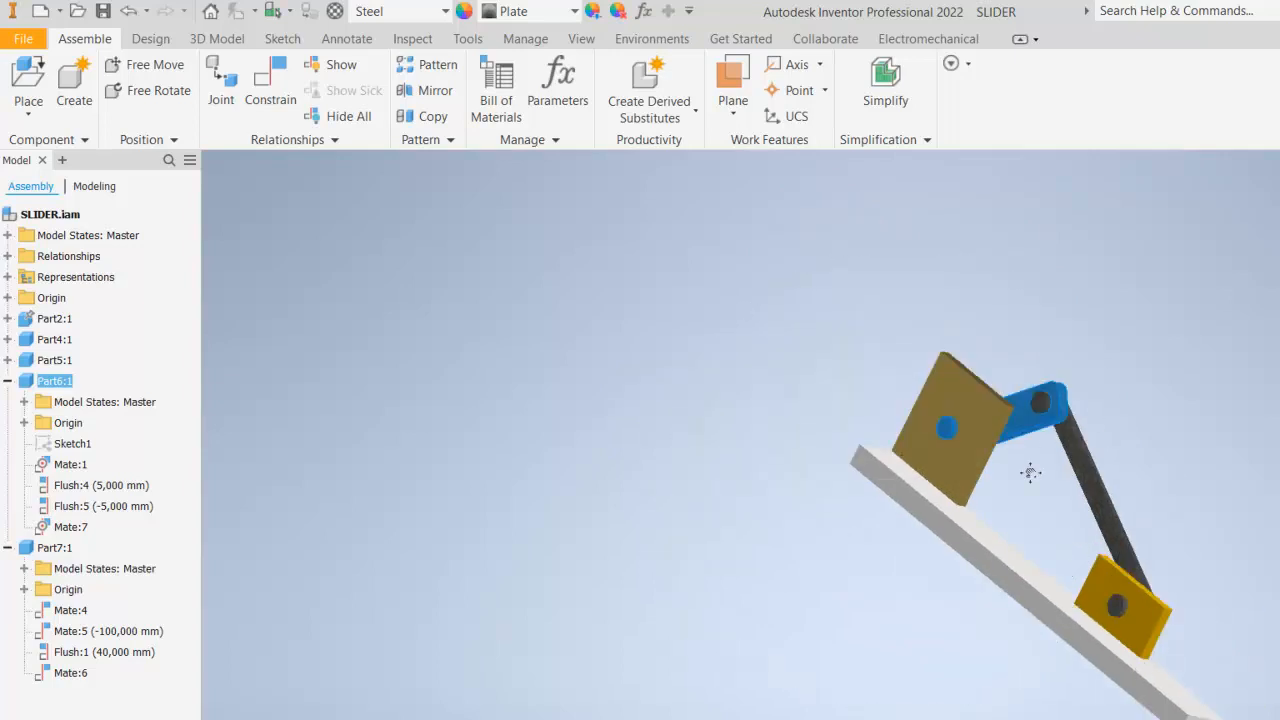
scroll(909, 429, down, 2)
scroll(897, 425, up, 4)
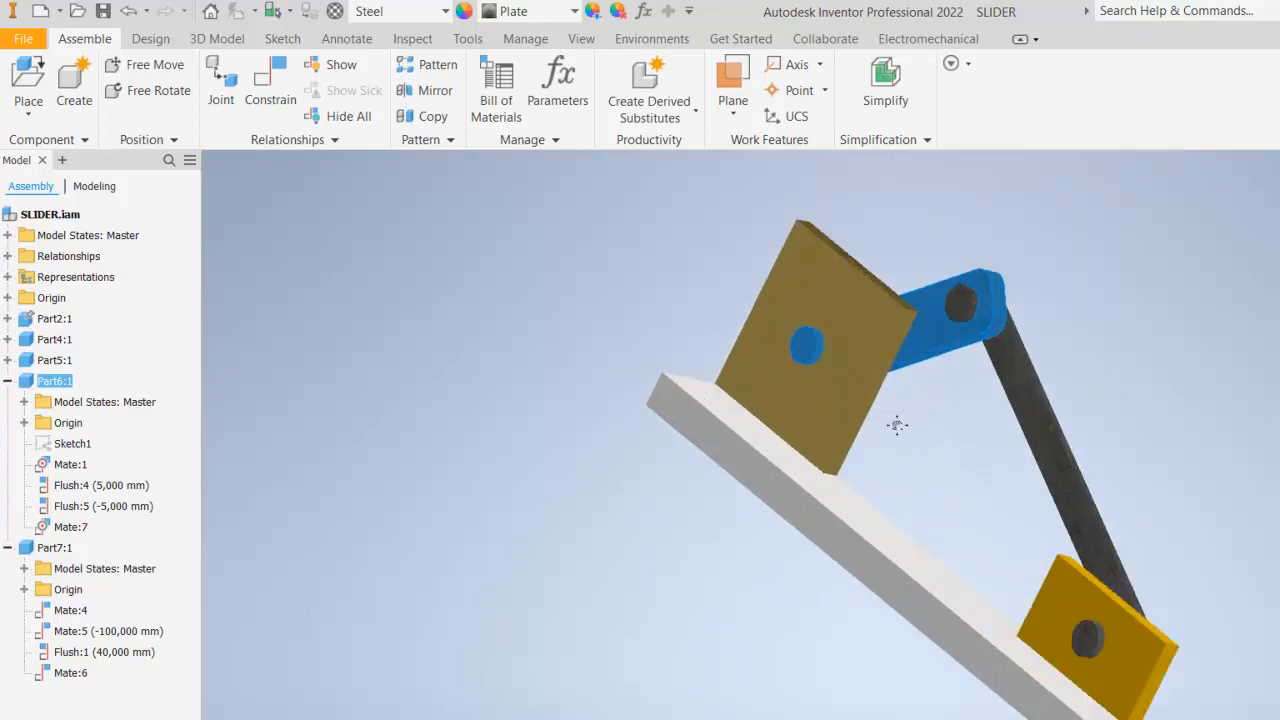
right_click(1151, 398)
click(1228, 398)
drag(994, 354, 836, 263)
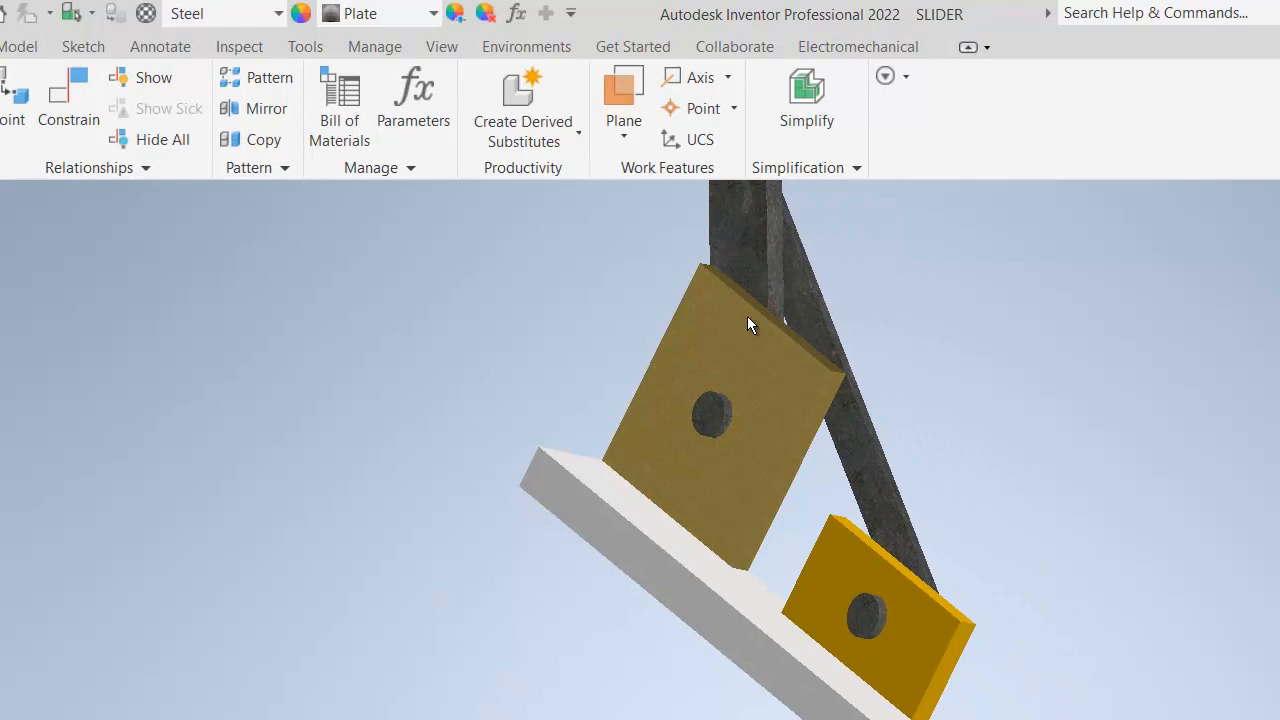
drag(748, 318, 863, 366)
click(863, 366)
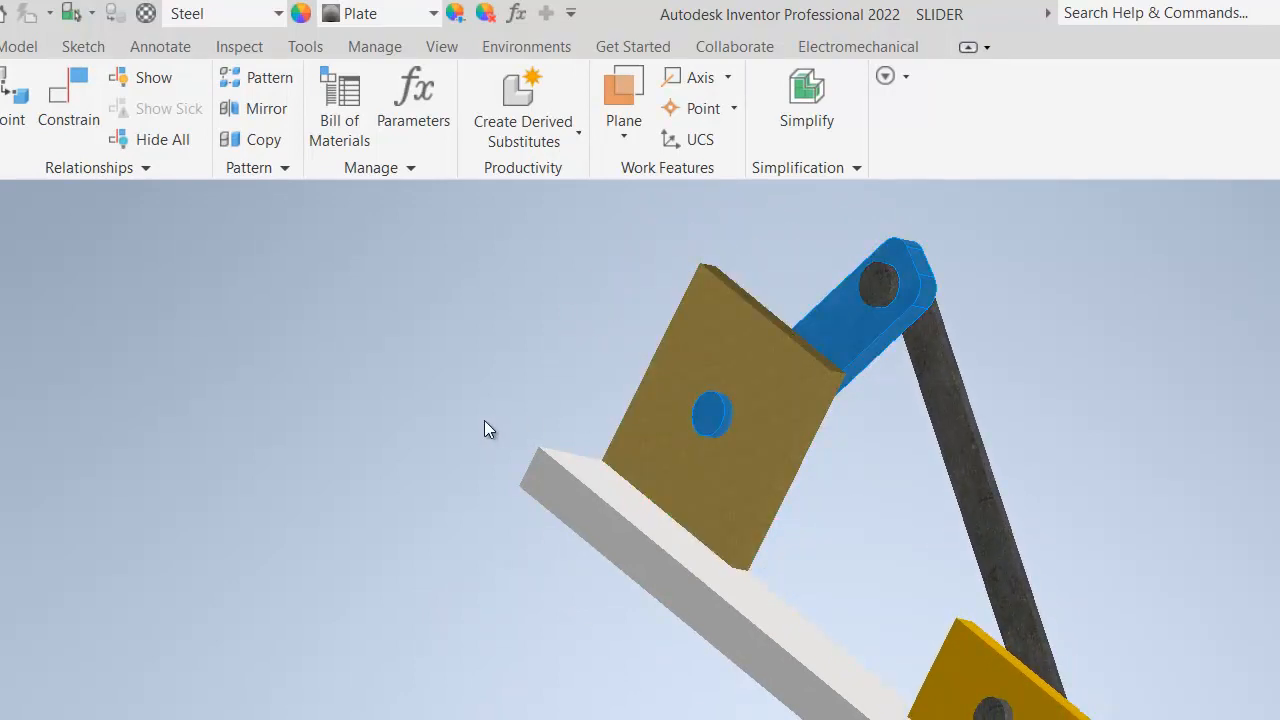
Start the Dynamic Simulation environment for the slider assembly
scroll(860, 535, down, 2)
scroll(965, 535, up, 2)
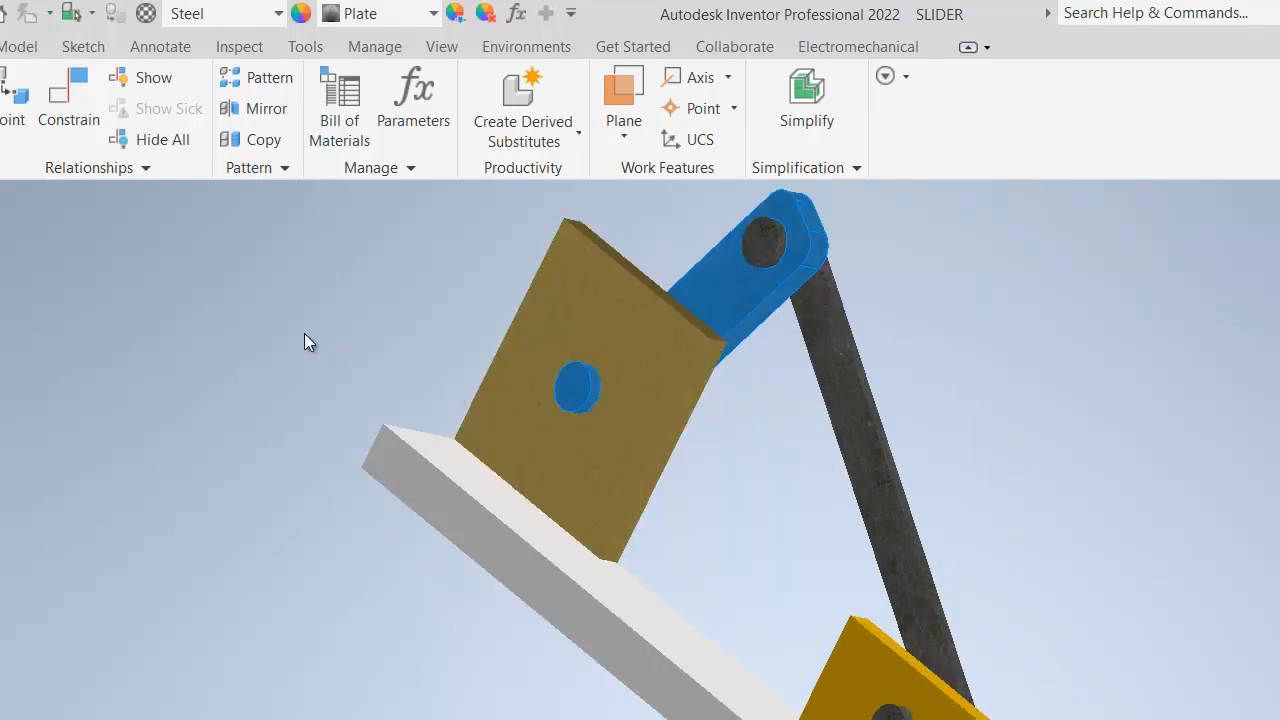
click(490, 46)
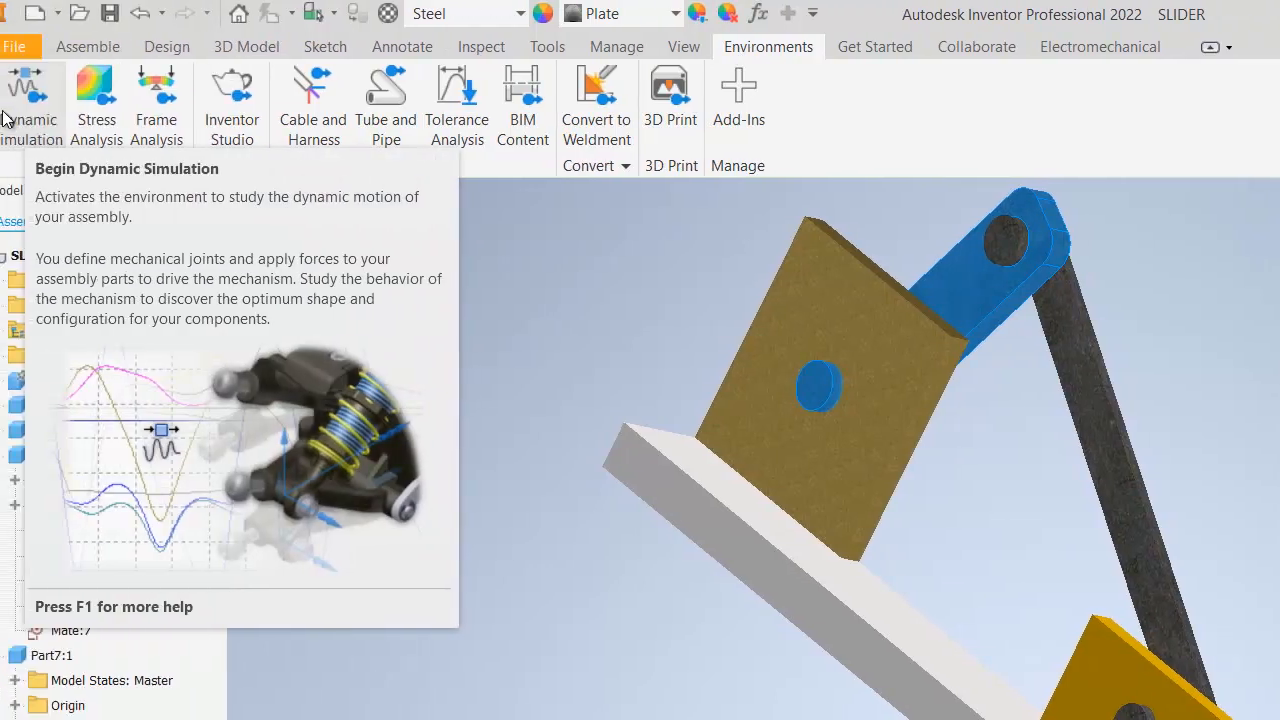
click(5, 118)
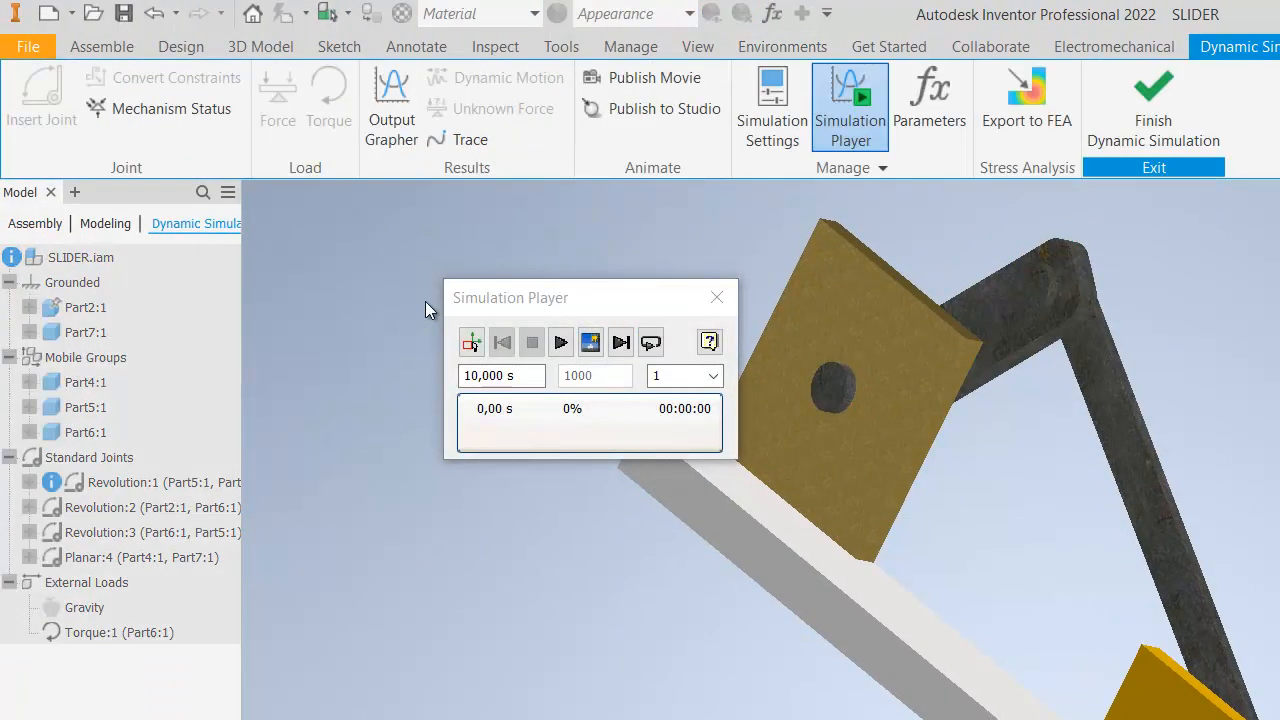
Return the simulation to construction mode and move the slider block a short way along the base
drag(557, 297, 499, 272)
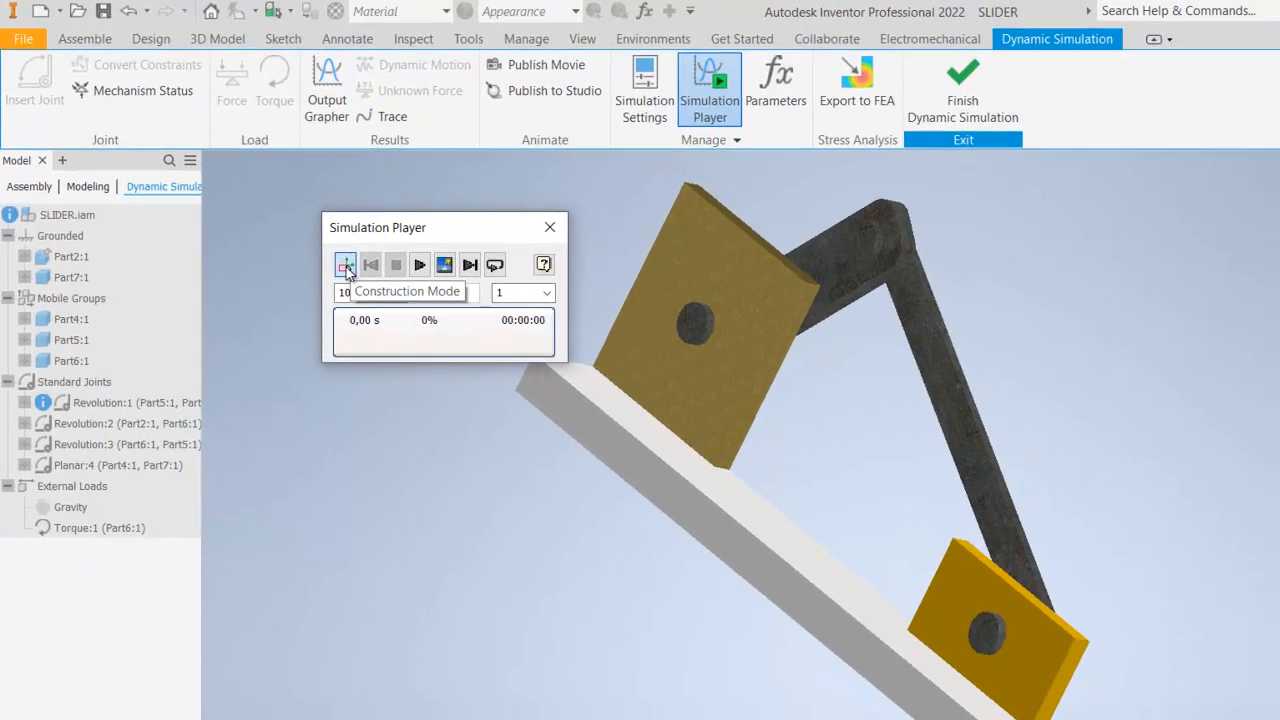
click(414, 318)
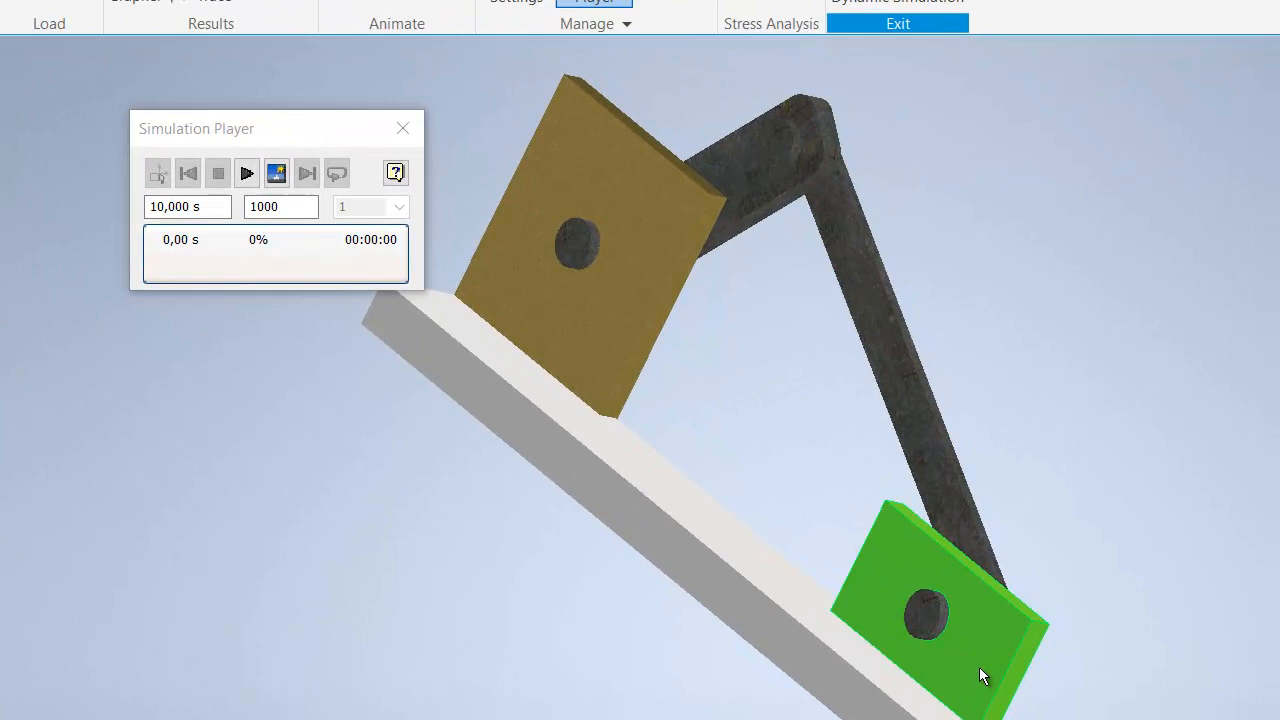
click(1029, 684)
drag(980, 676, 957, 618)
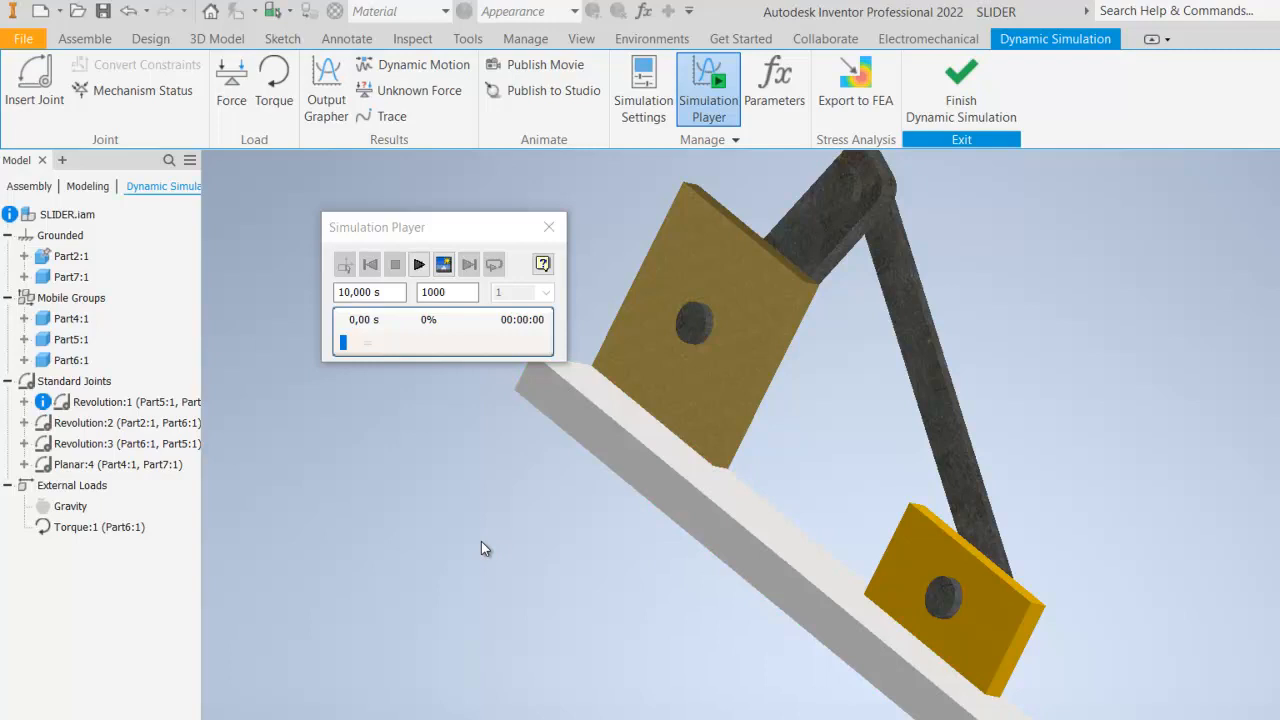
Define gravity as 9810 mm/s^2 using the top of the crank's upright plate as reference, flipped to point down toward the base
right_click(80, 513)
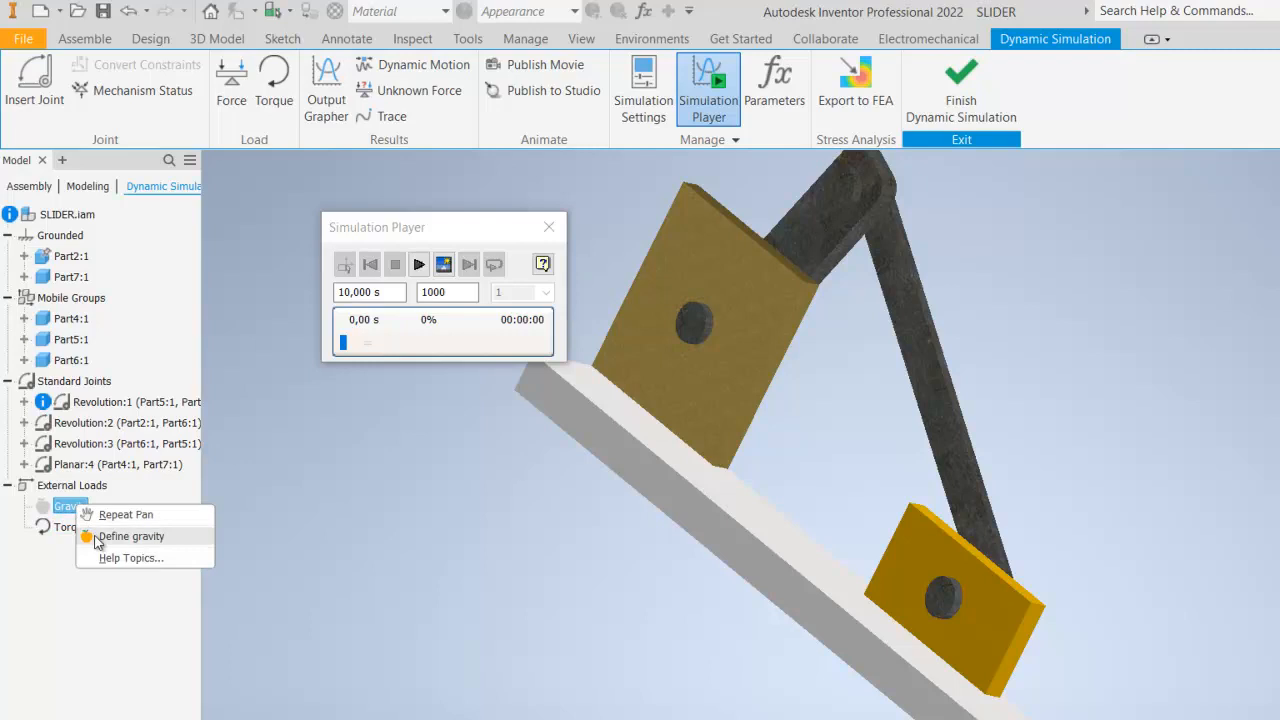
click(100, 537)
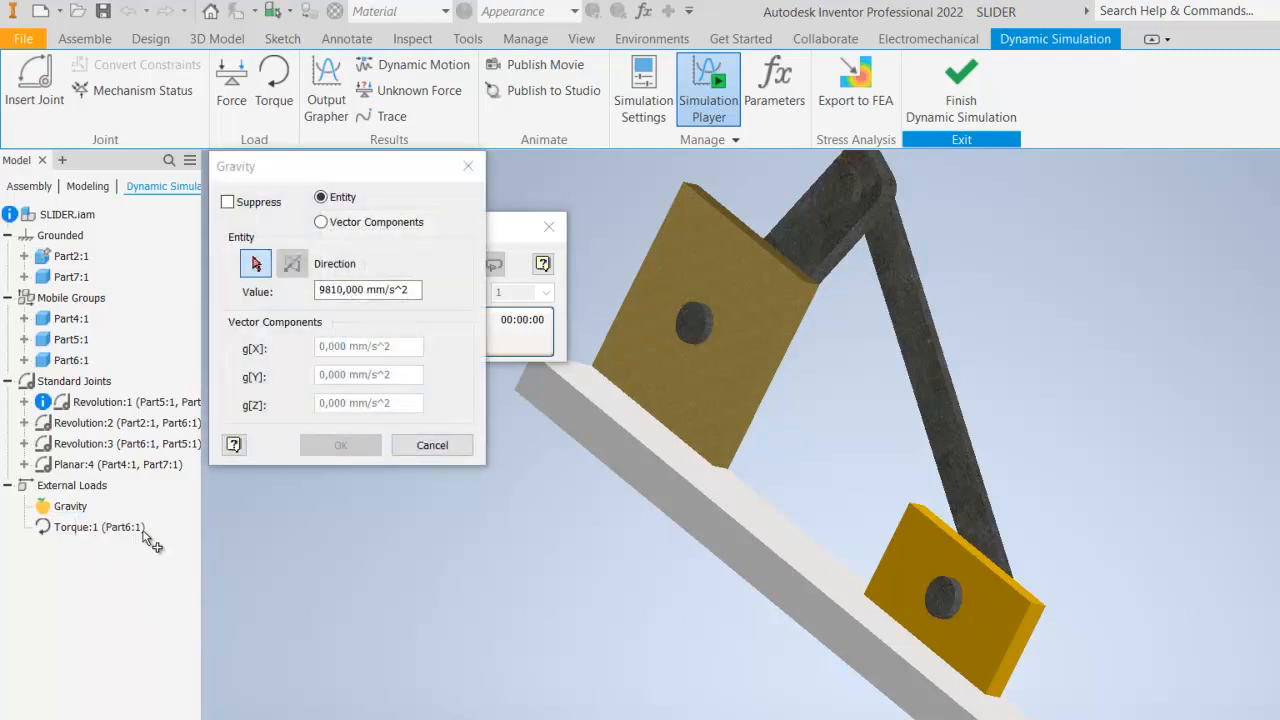
scroll(799, 259, down, 2)
scroll(780, 209, up, 5)
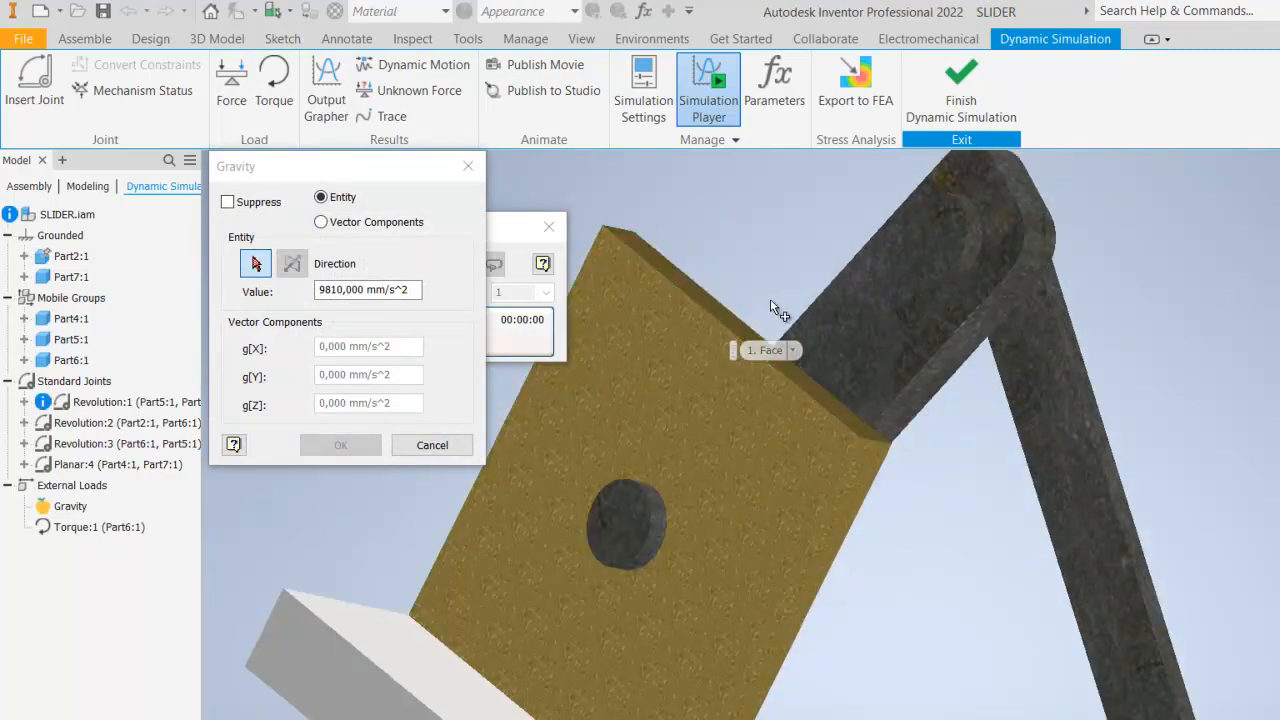
click(748, 334)
scroll(855, 390, down, 3)
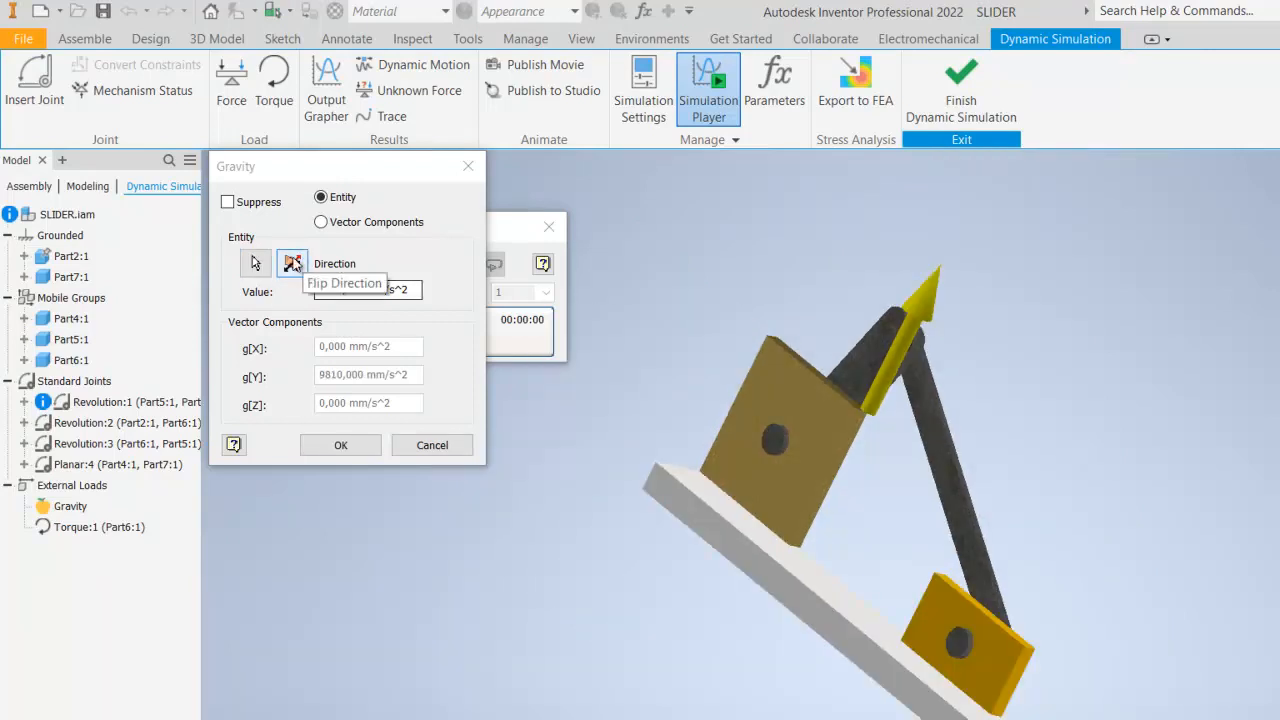
click(292, 263)
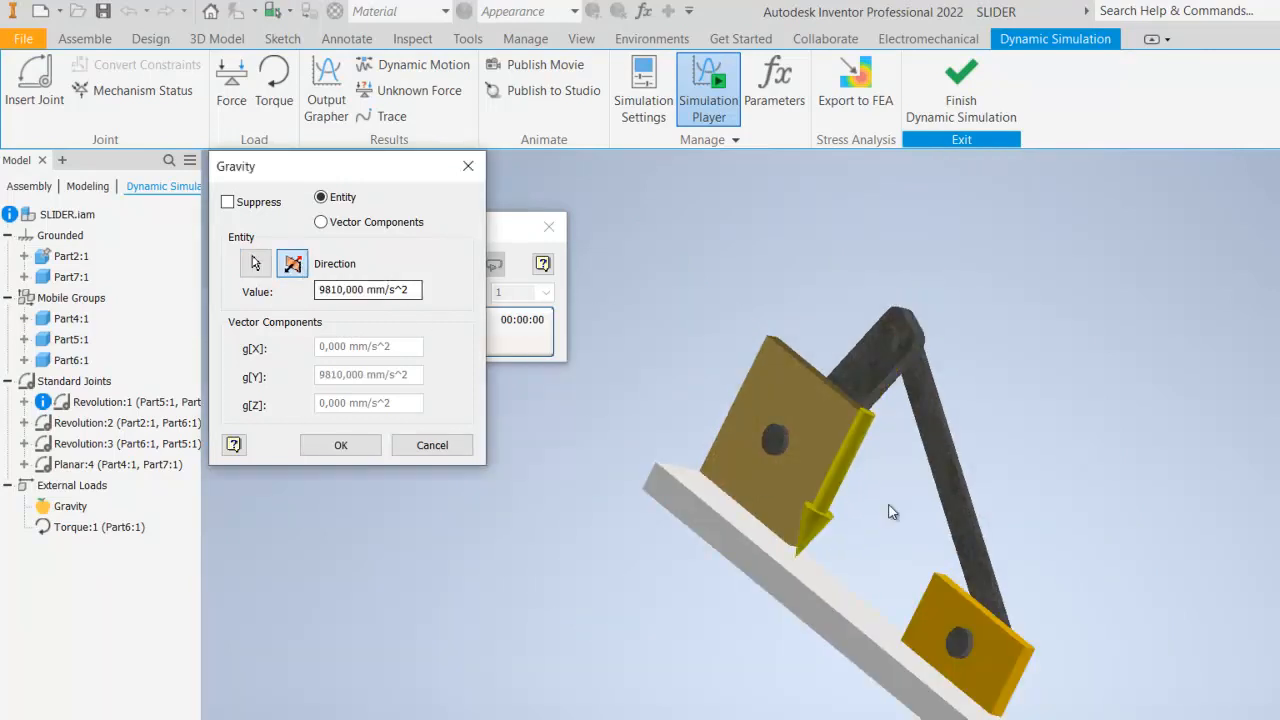
click(338, 445)
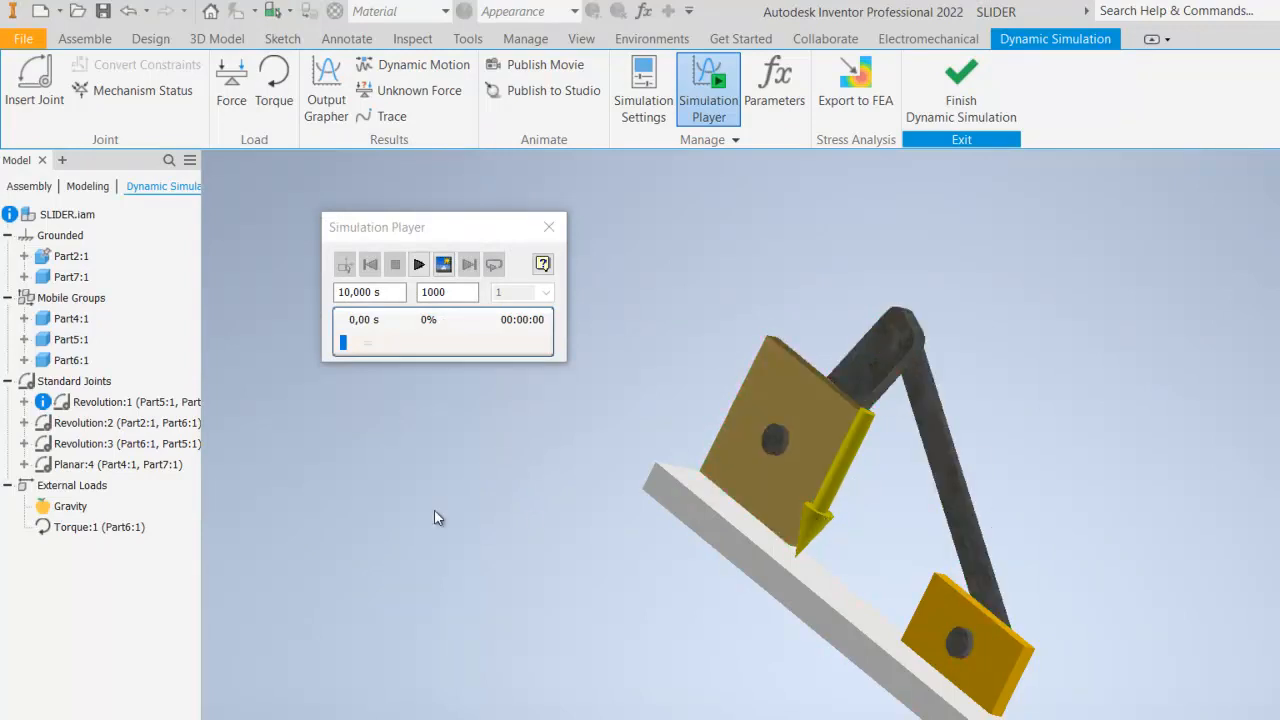
Open the existing torque load on the crank arm for editing
right_click(105, 530)
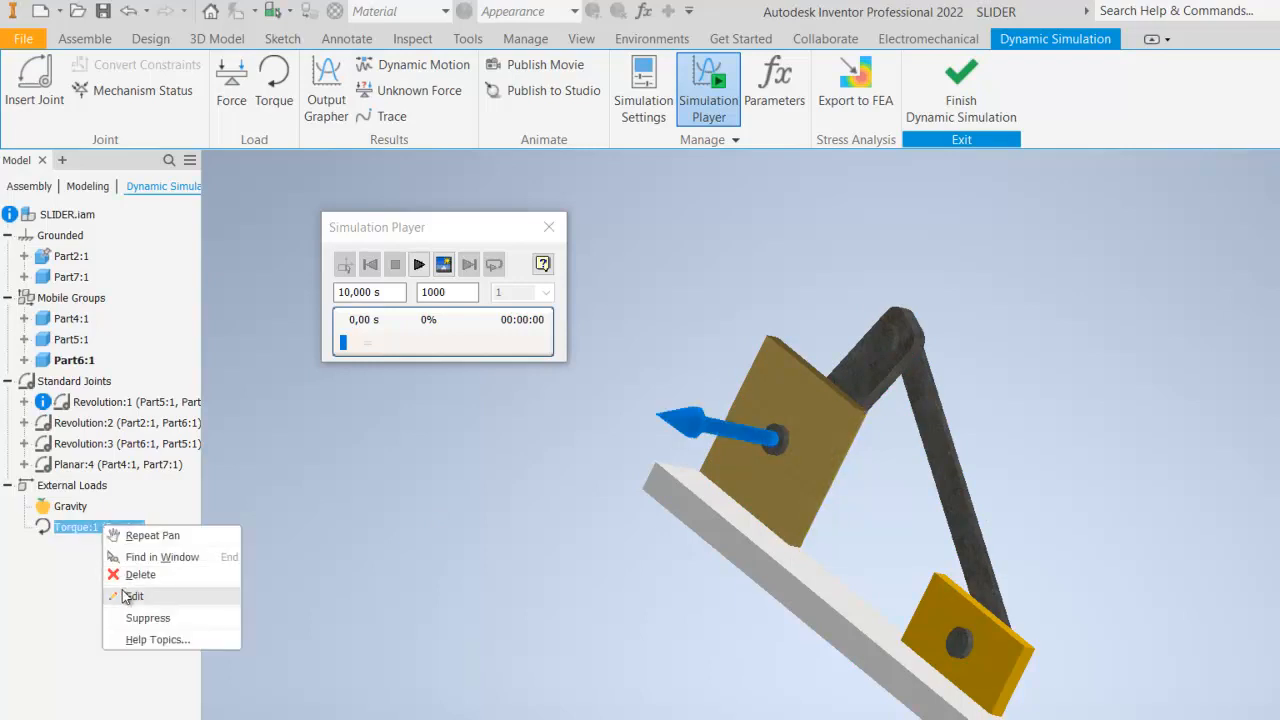
click(122, 597)
drag(266, 272, 372, 436)
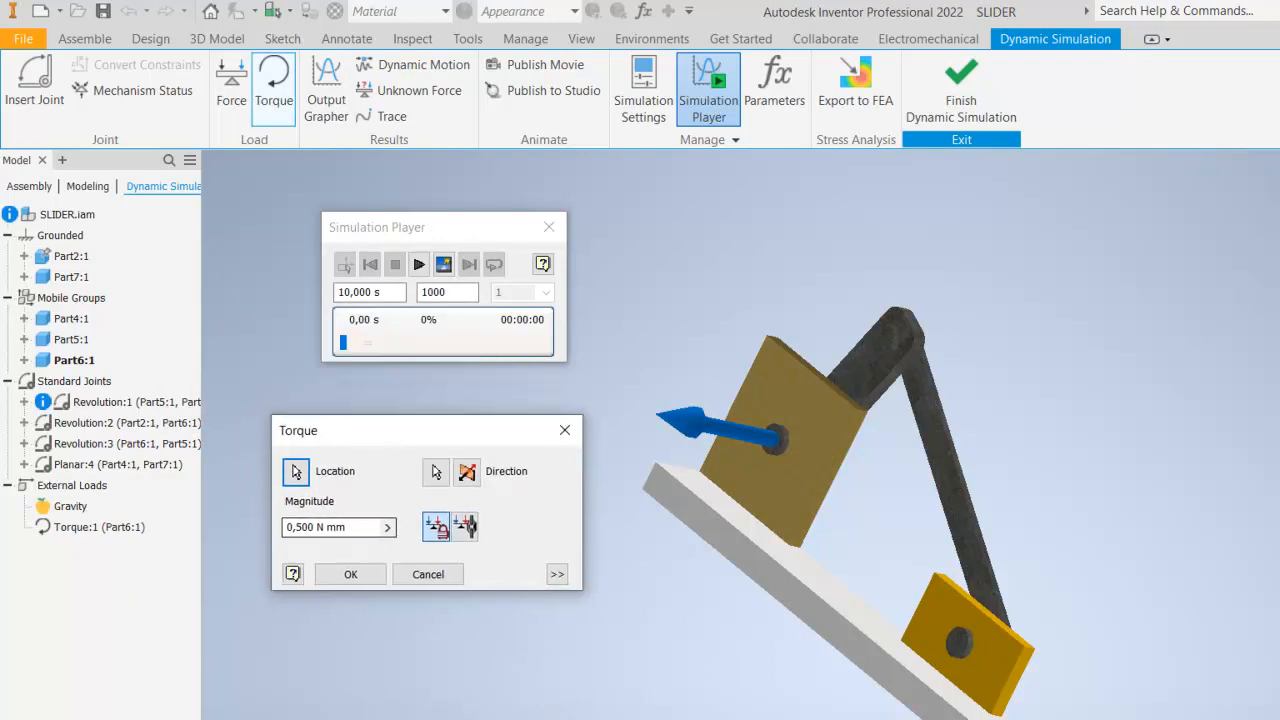
Switch to the KASUS simulasi document in Word to read the specified crank torque, and return to Inventor
key(alt+Tab)
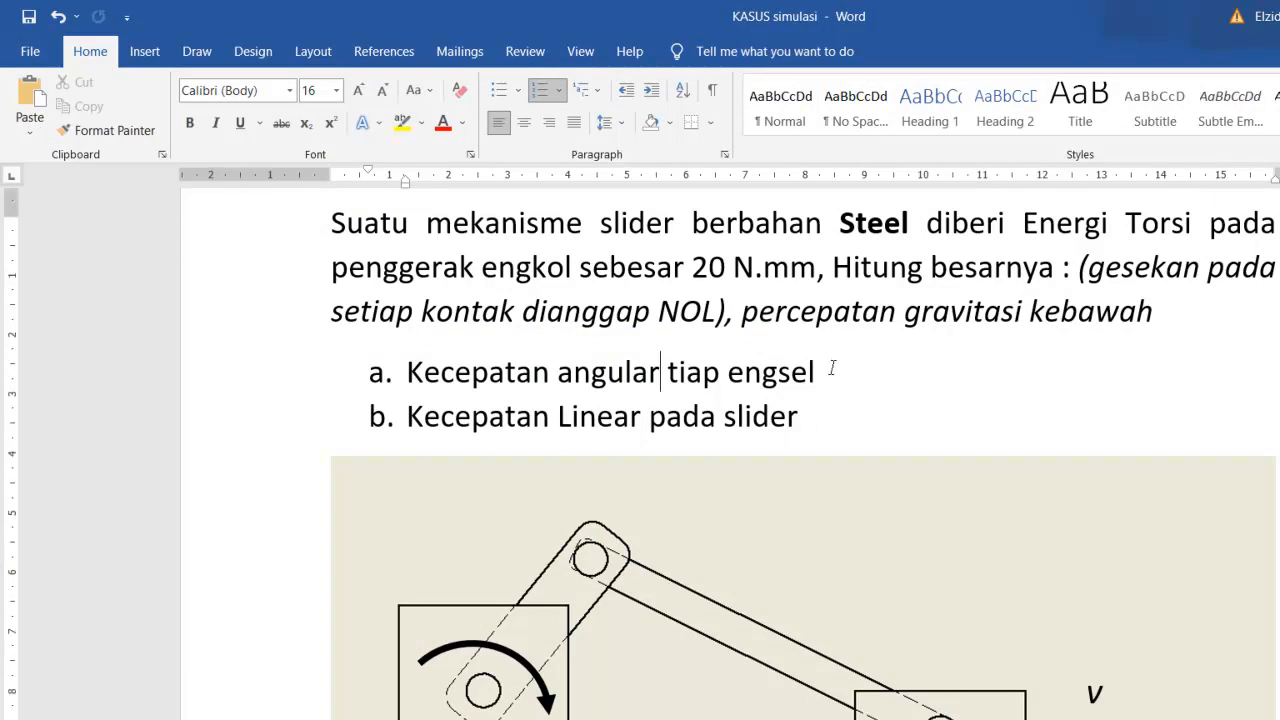
scroll(833, 369, up, 2)
scroll(728, 408, down, 1)
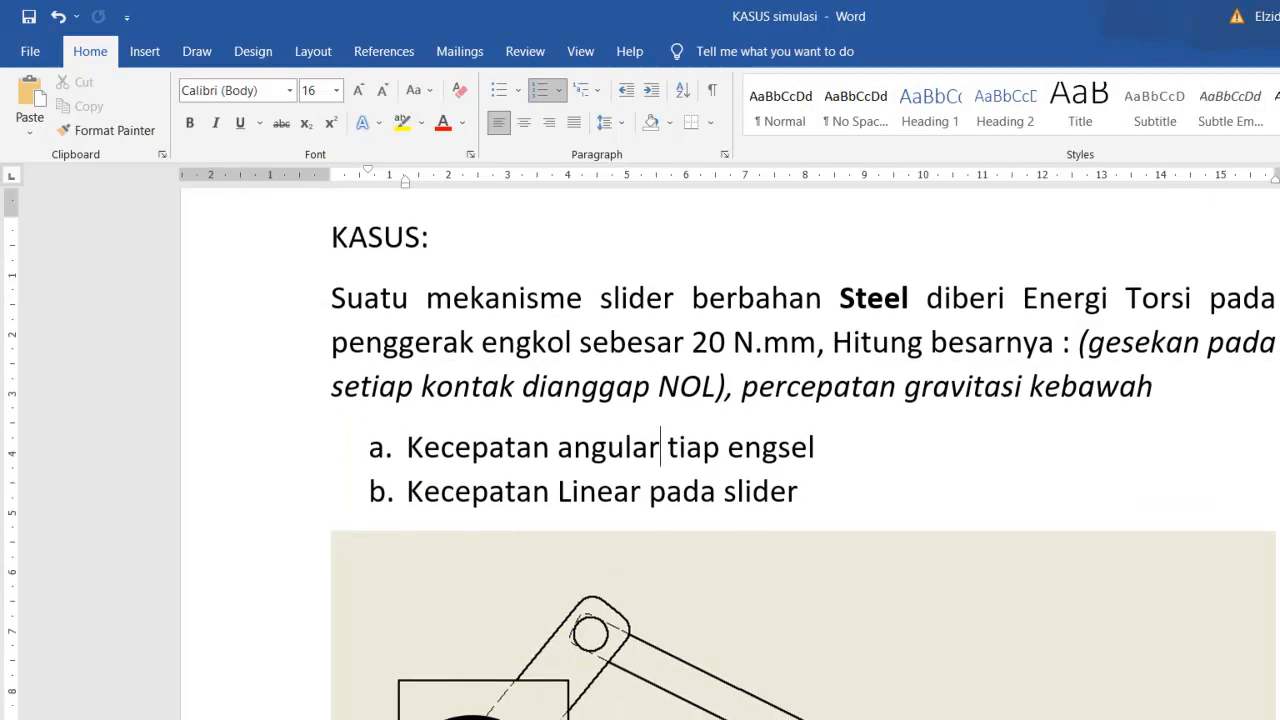
mouse_move(798, 719)
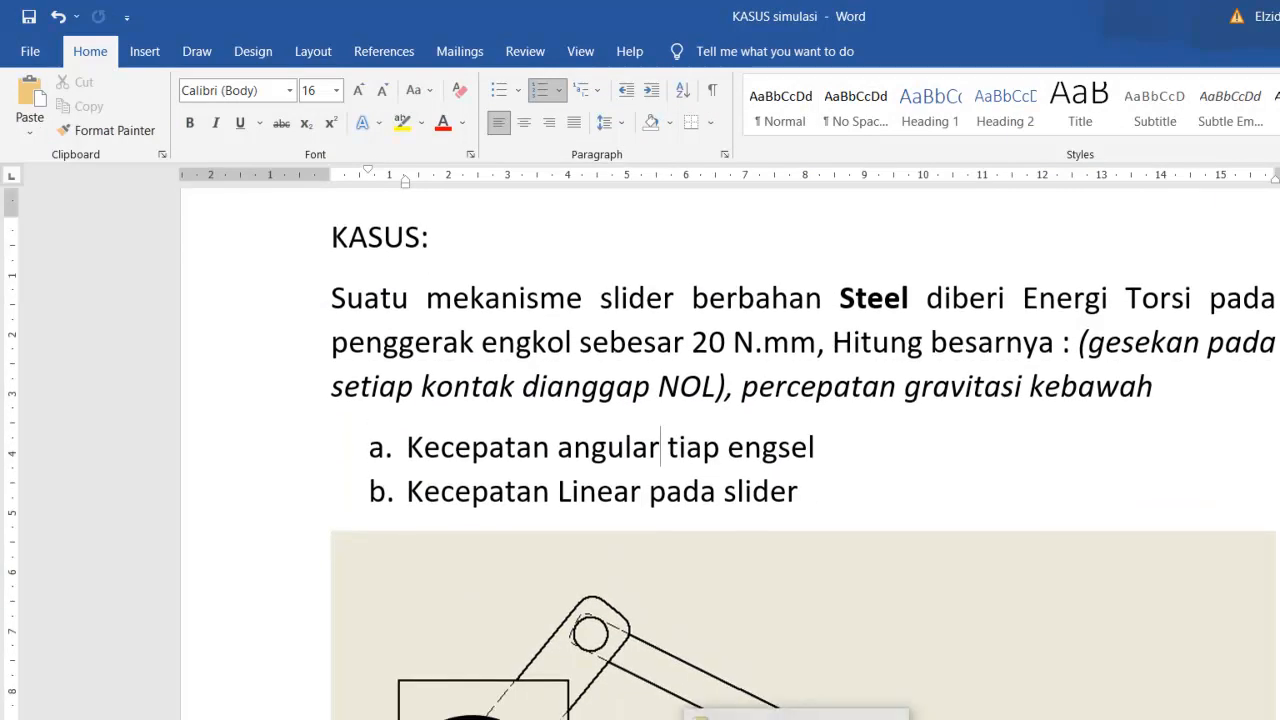
click(718, 719)
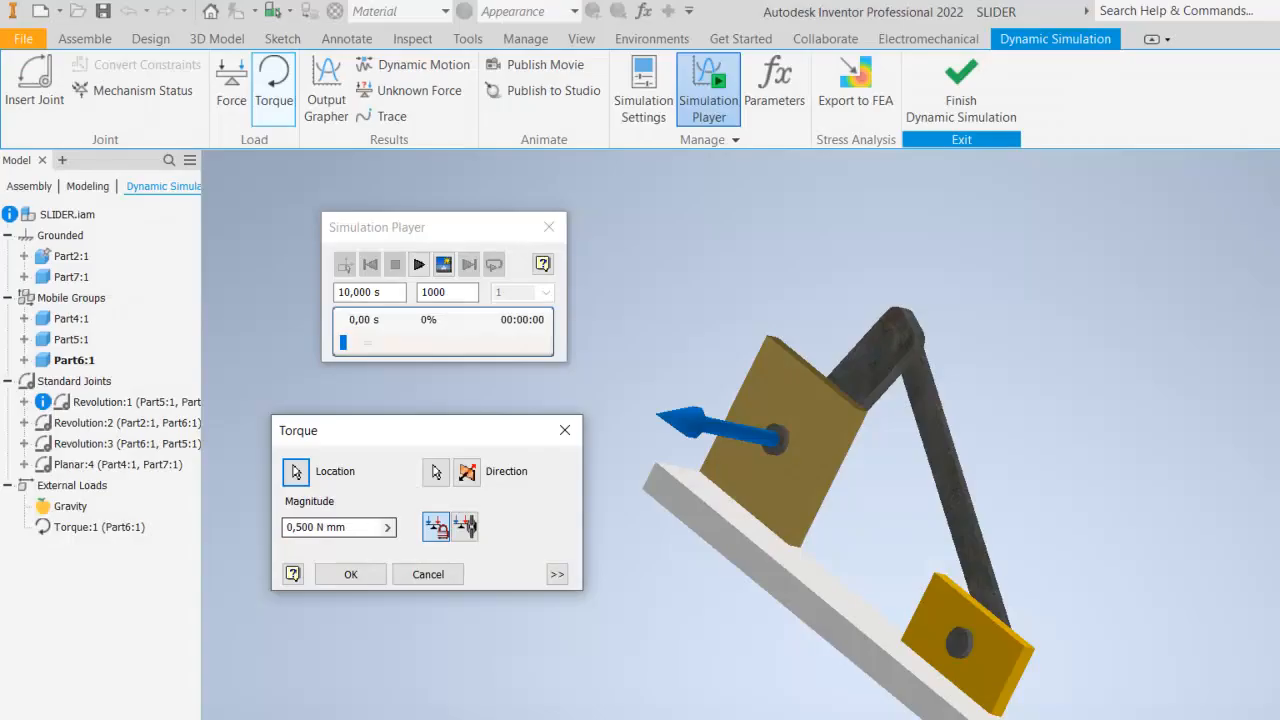
Set the crank's torque magnitude to 20 N mm, reverse its direction and apply the change
click(312, 528)
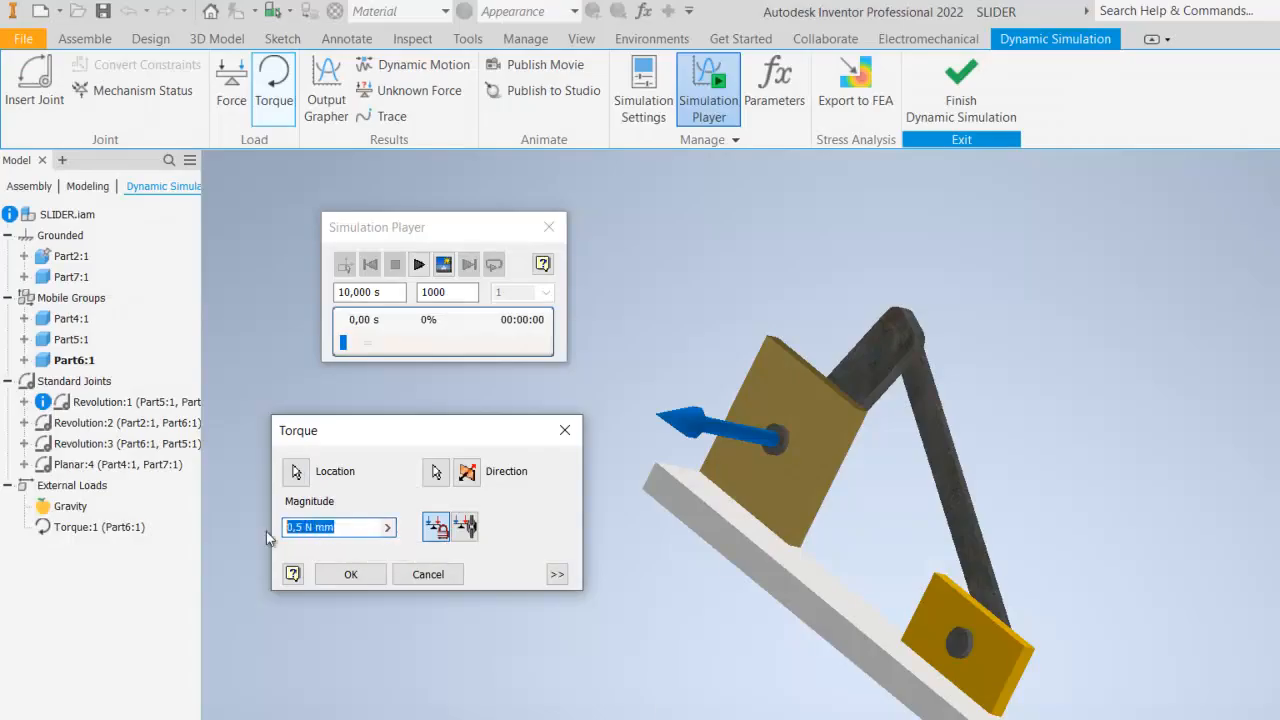
text(20)
click(467, 471)
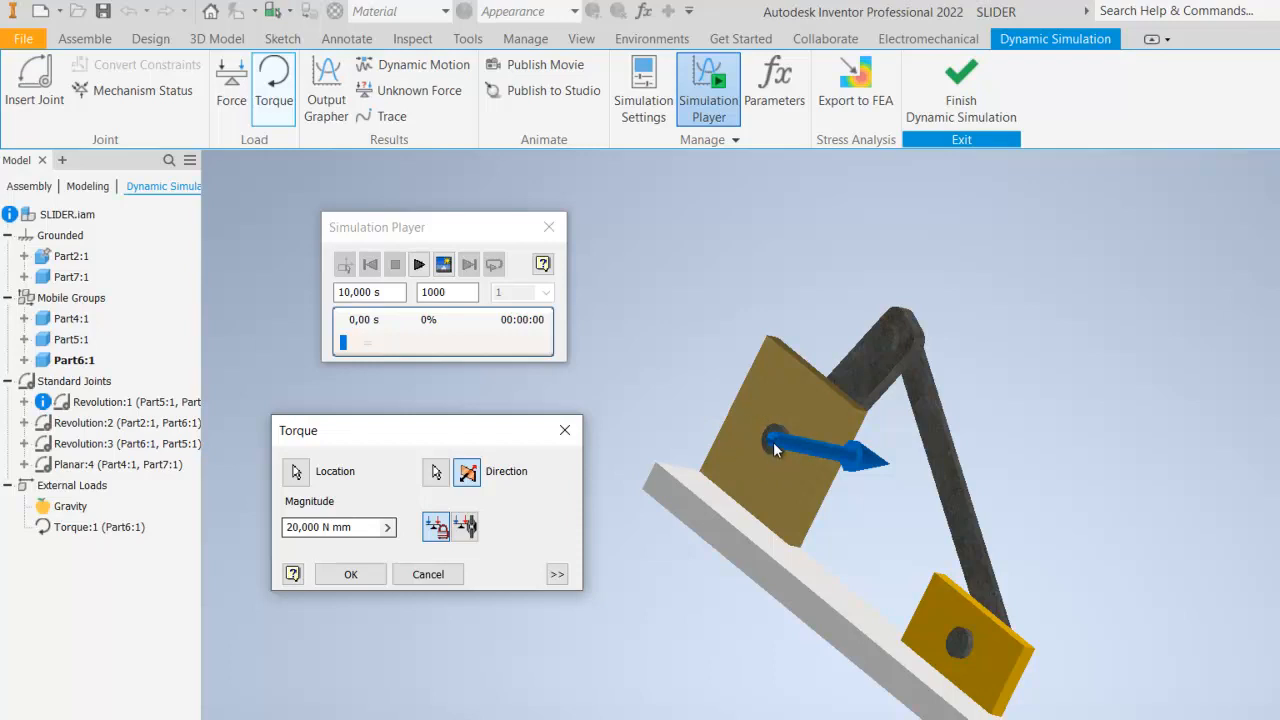
click(370, 575)
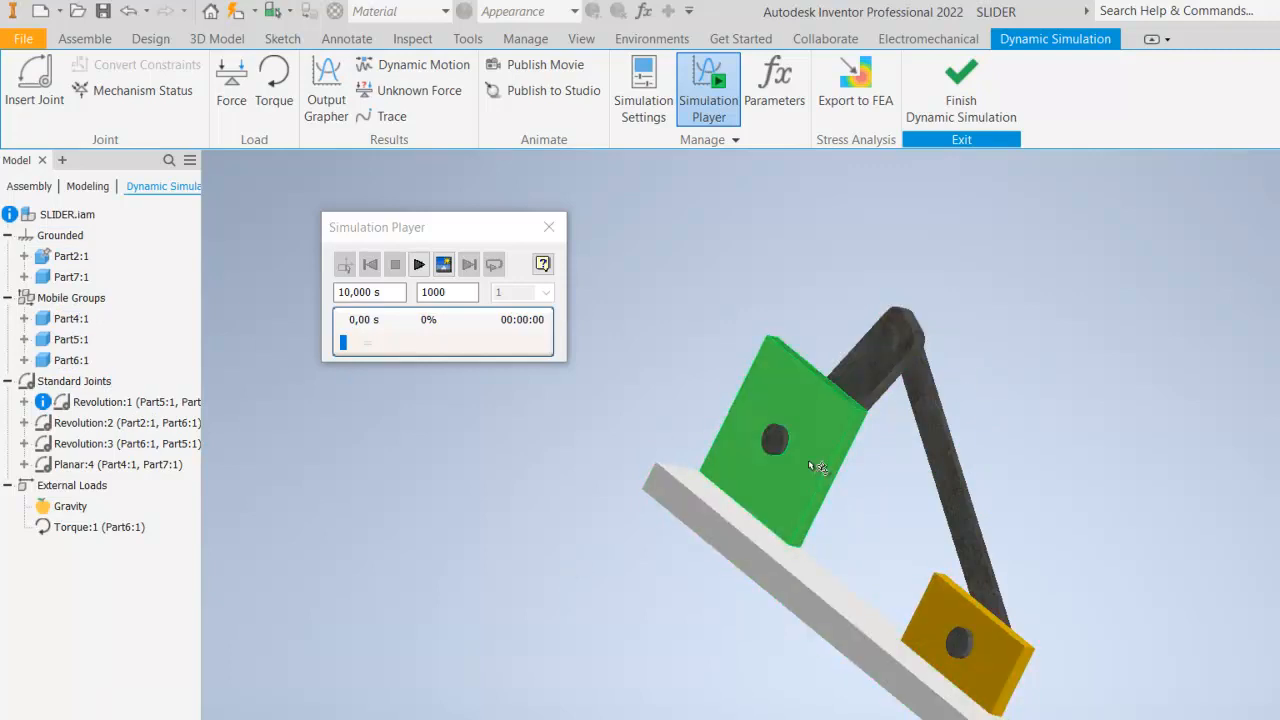
Open the crank's upright plate from the assembly as a separate part
right_click(777, 491)
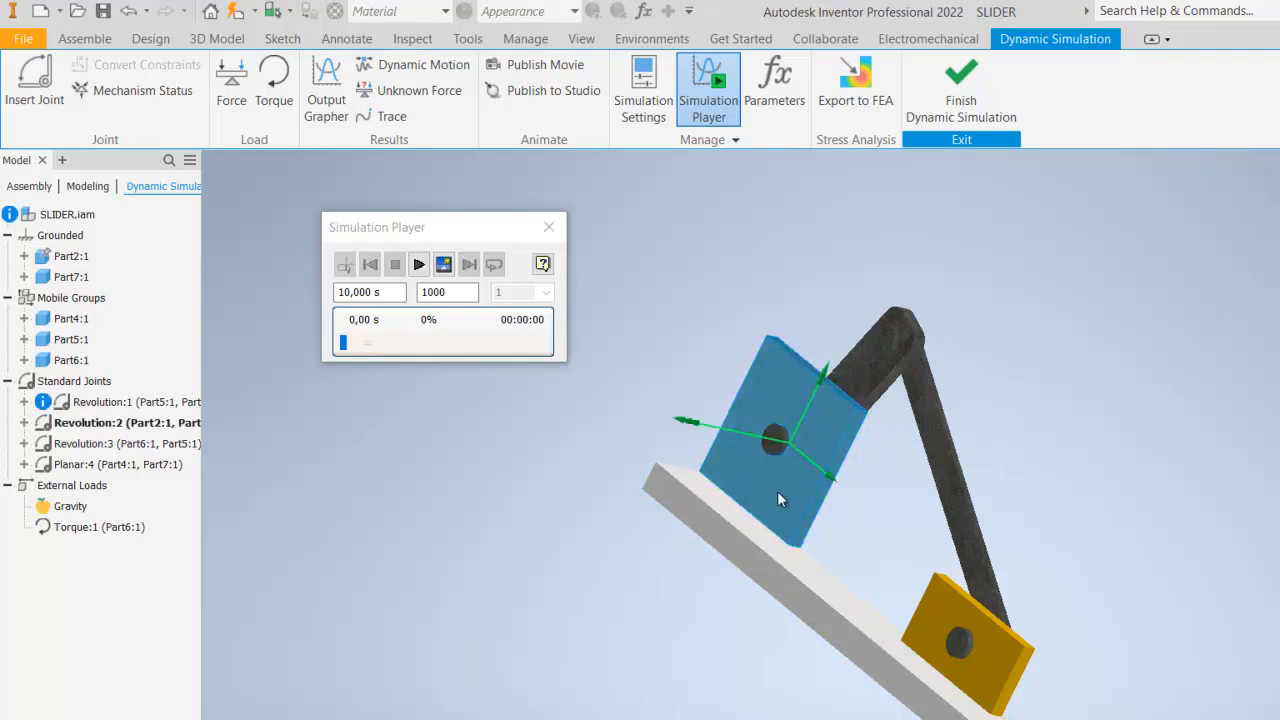
click(587, 572)
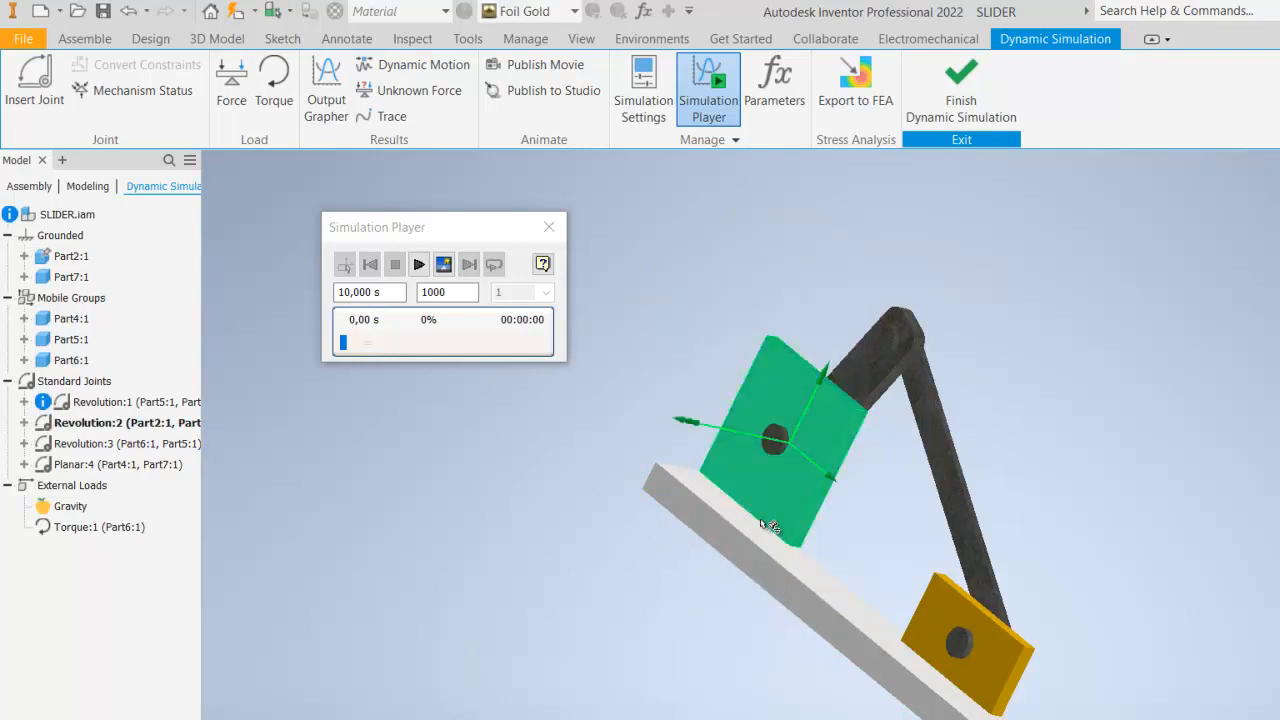
right_click(796, 503)
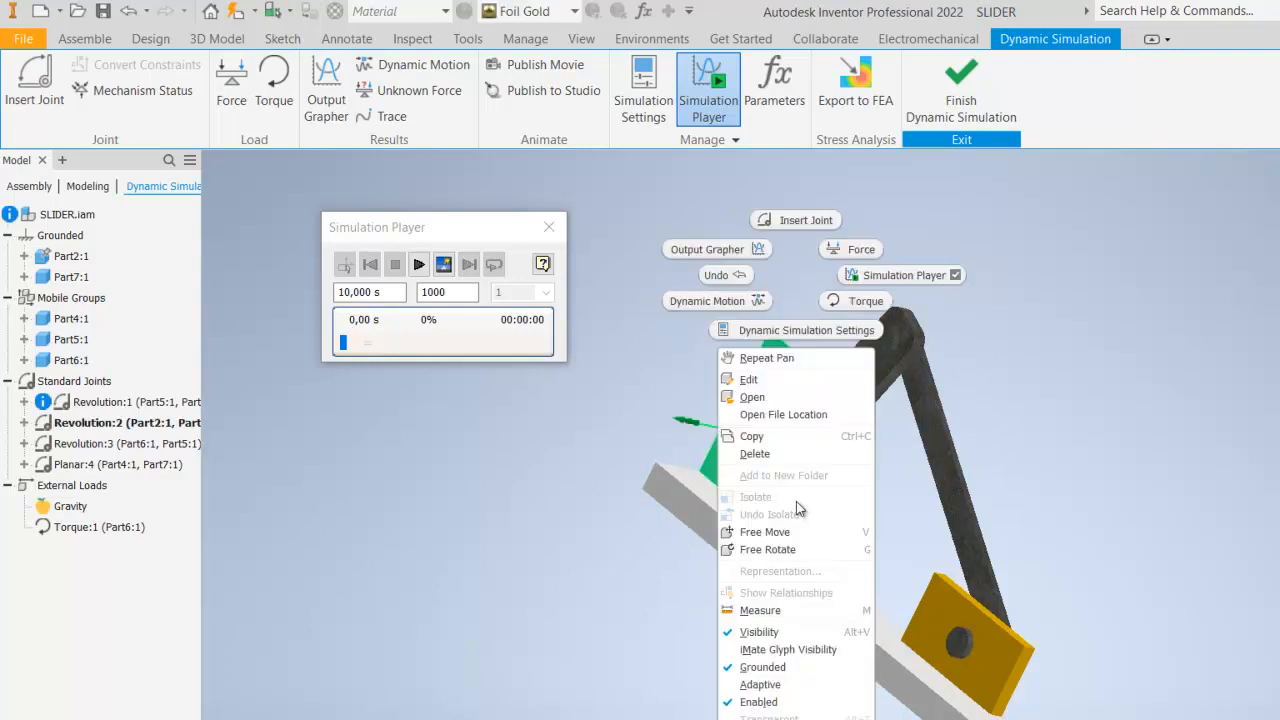
click(767, 398)
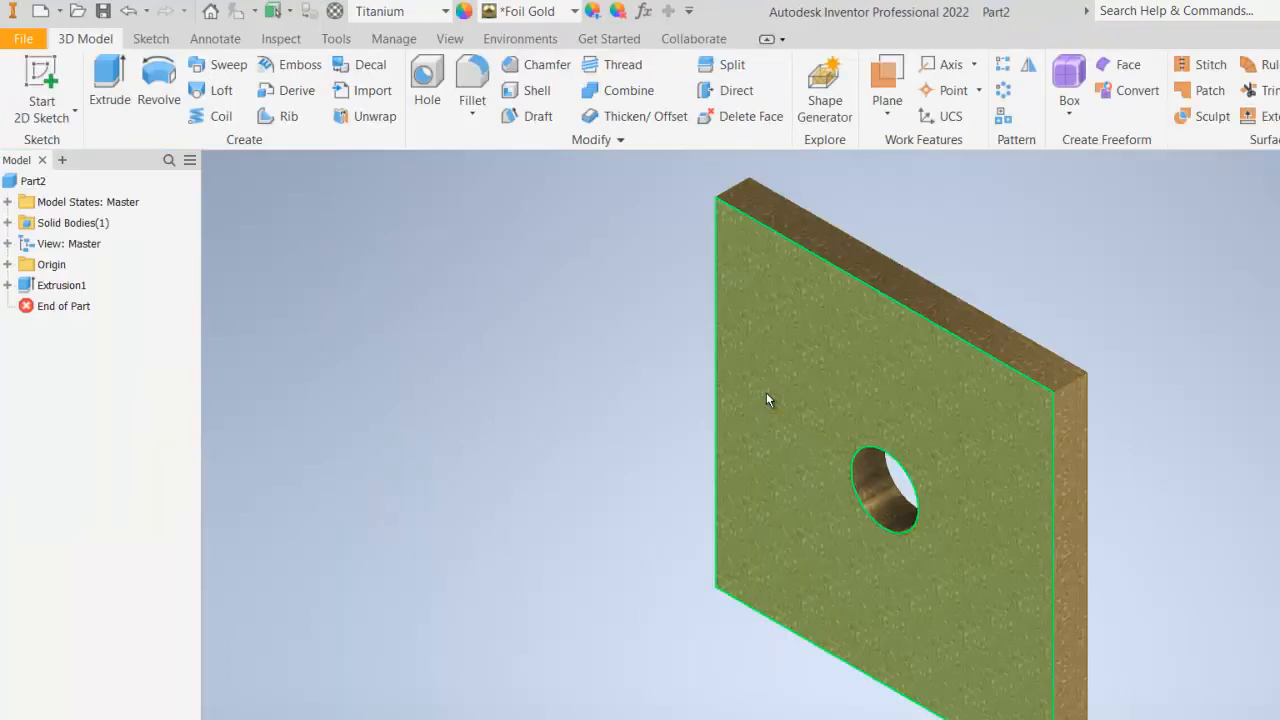
Set the upright plate's material to Steel in its physical iProperties and return to the SLIDER assembly
click(24, 39)
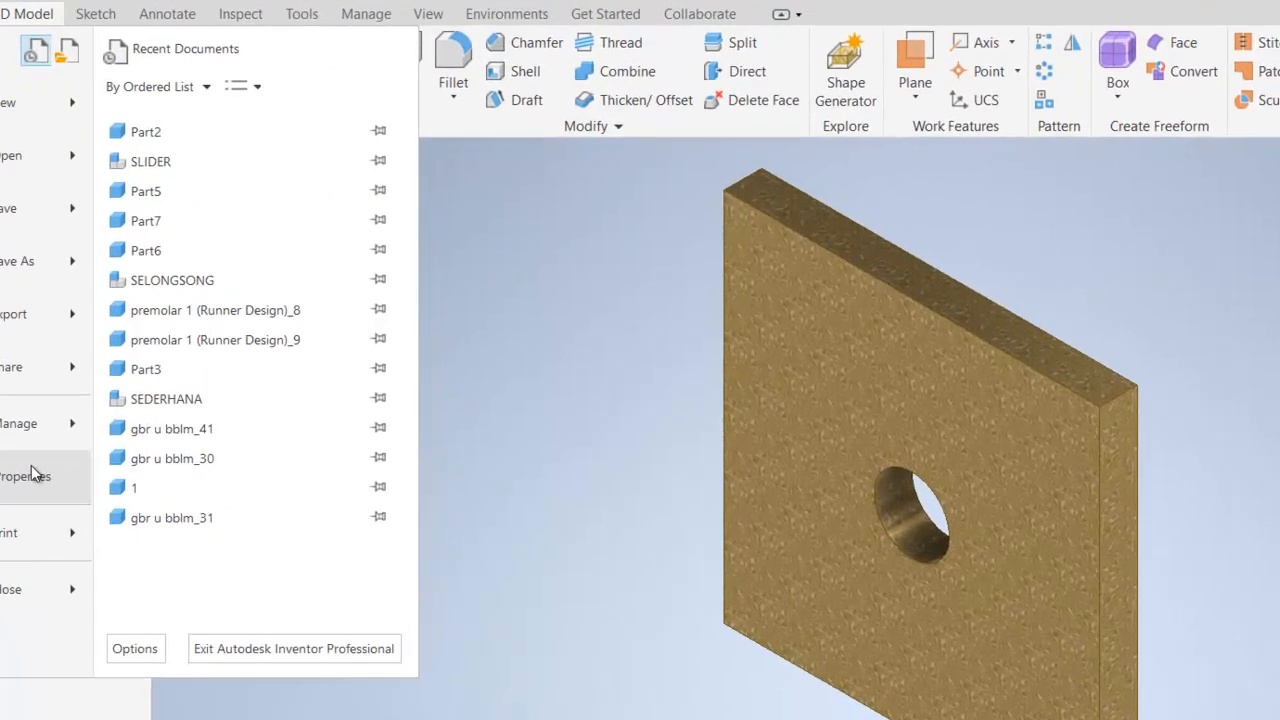
click(35, 470)
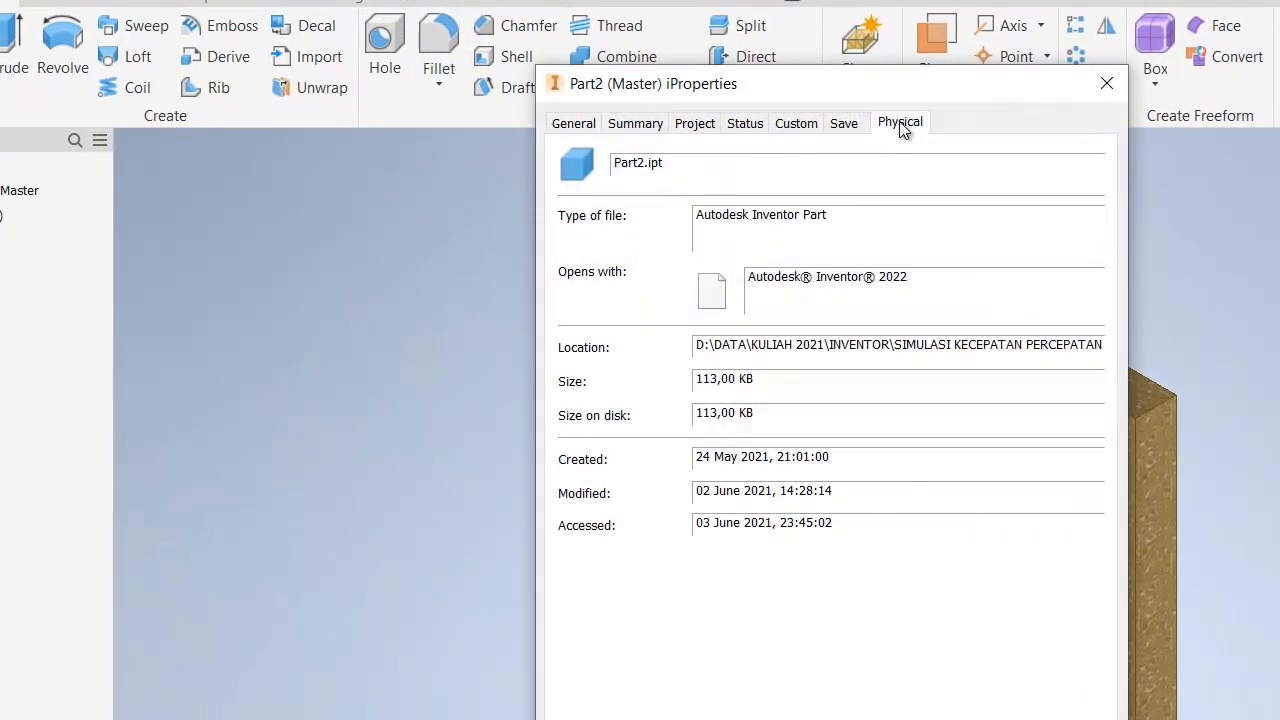
click(900, 124)
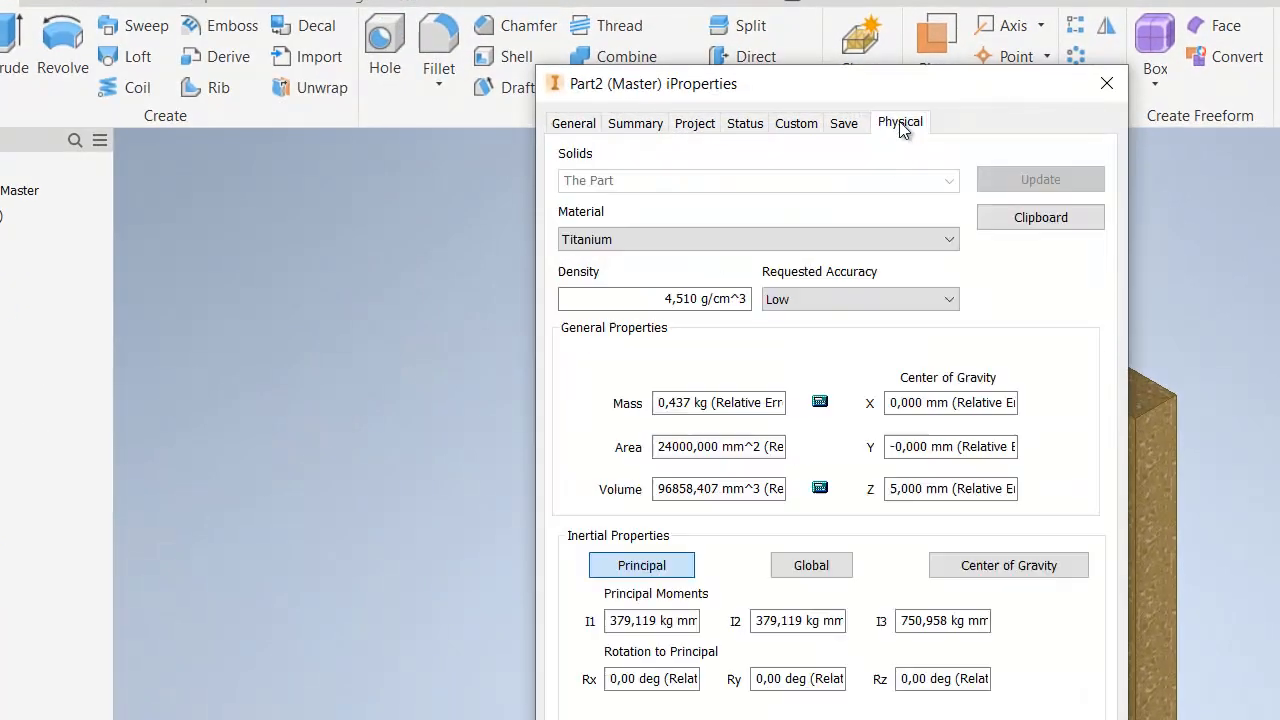
click(872, 239)
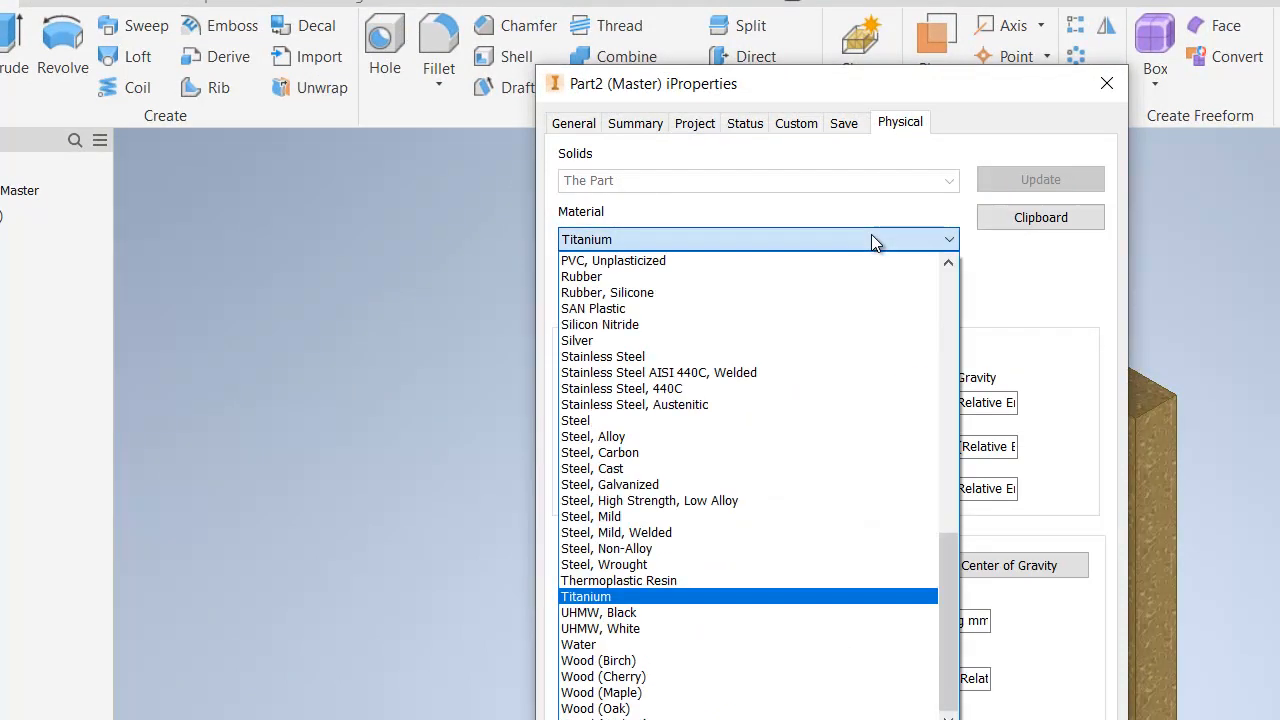
click(707, 420)
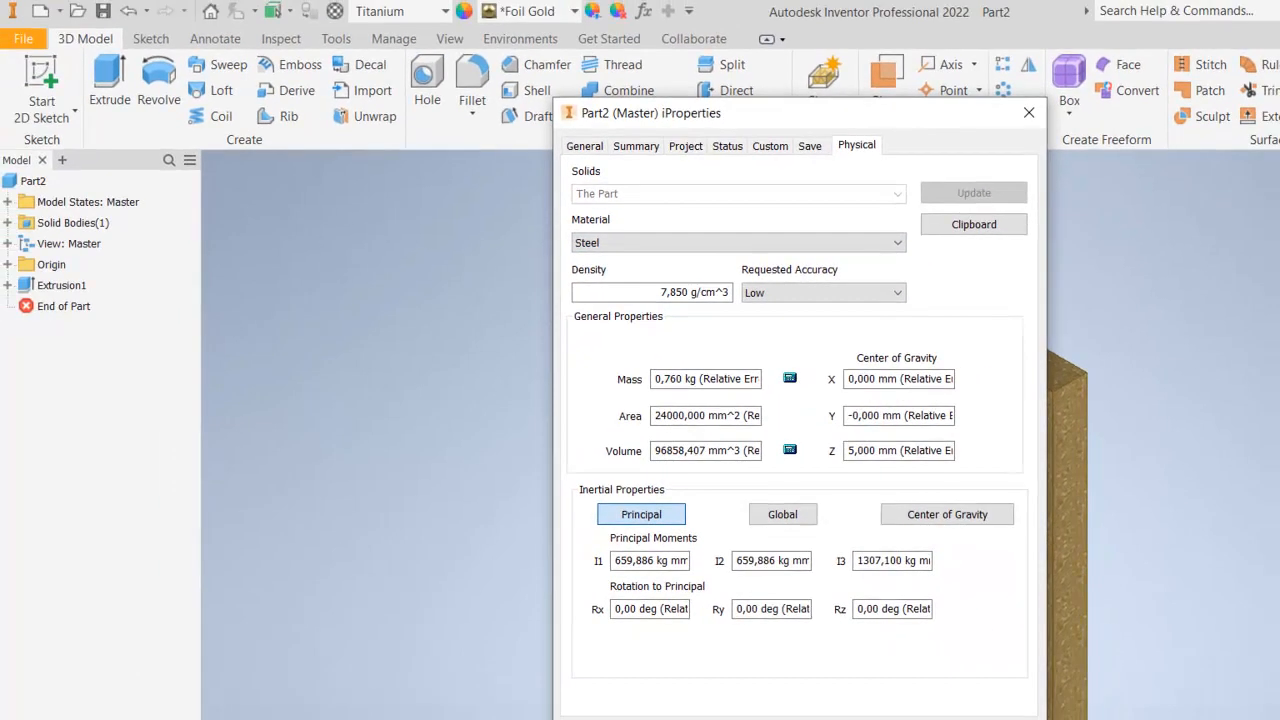
key(Return)
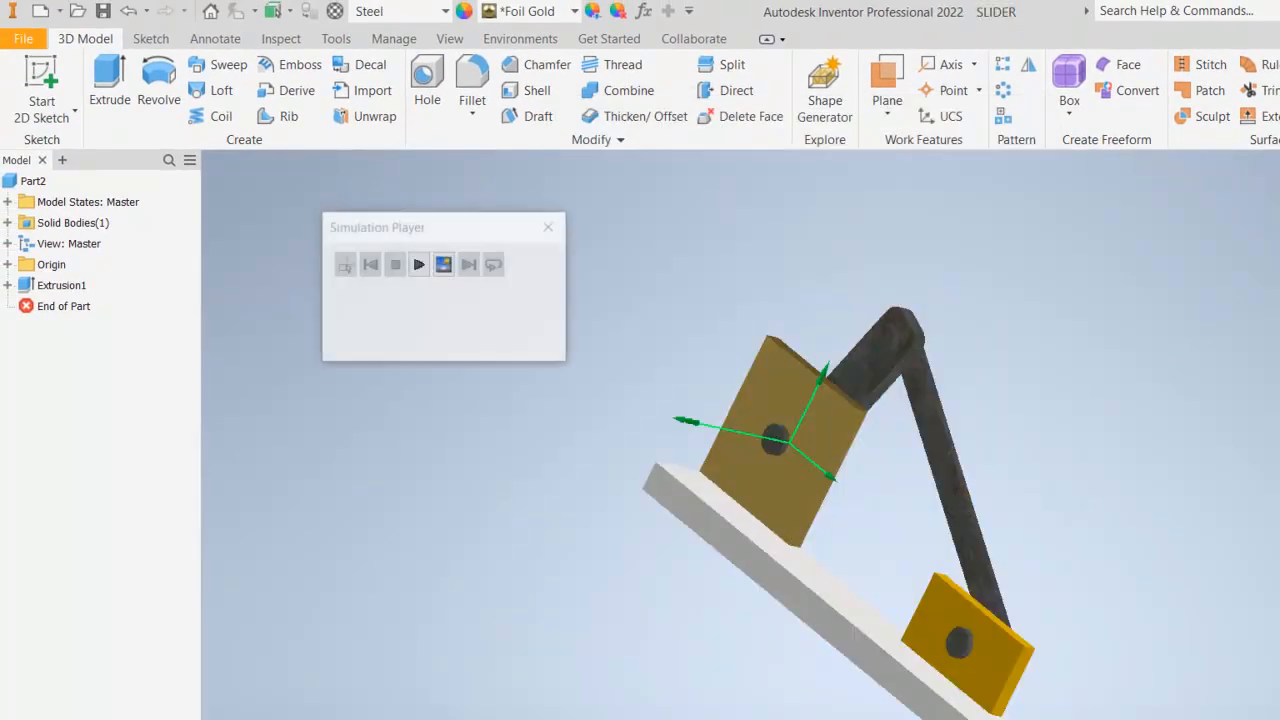
click(808, 537)
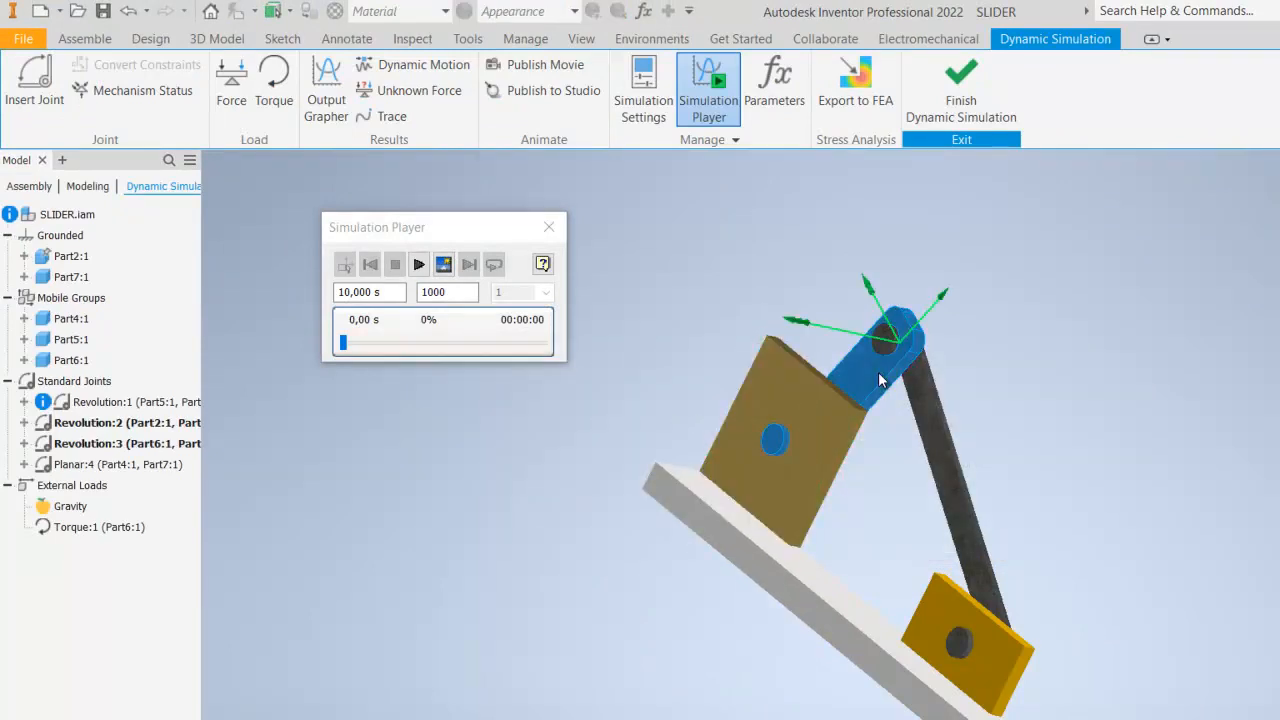
Open the crank arm part, check its material in the physical iProperties and return to the SLIDER assembly
right_click(888, 290)
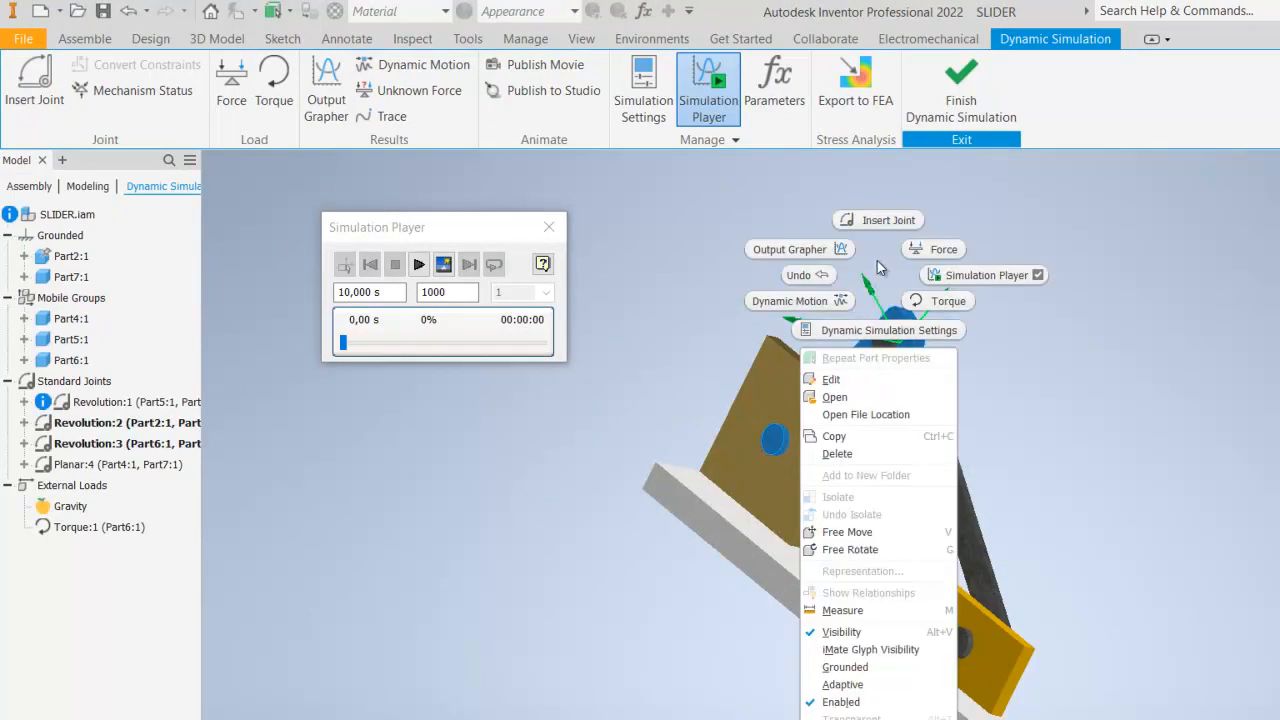
click(840, 398)
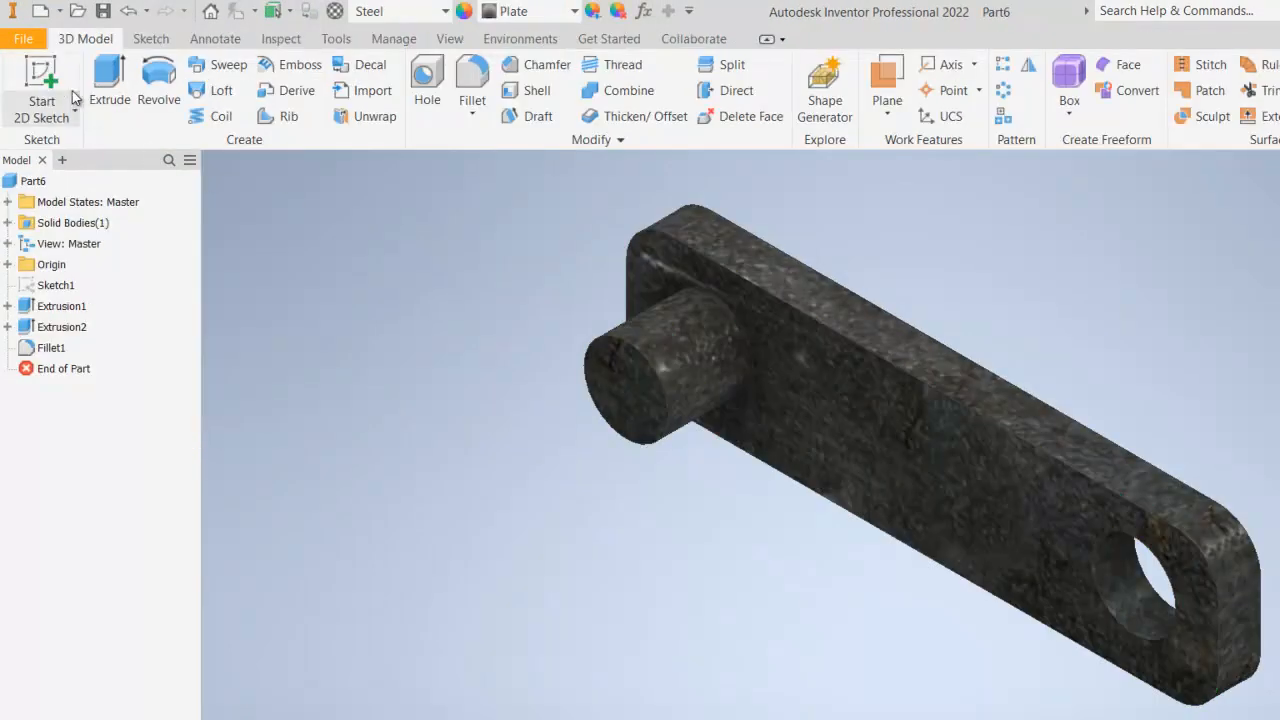
click(35, 39)
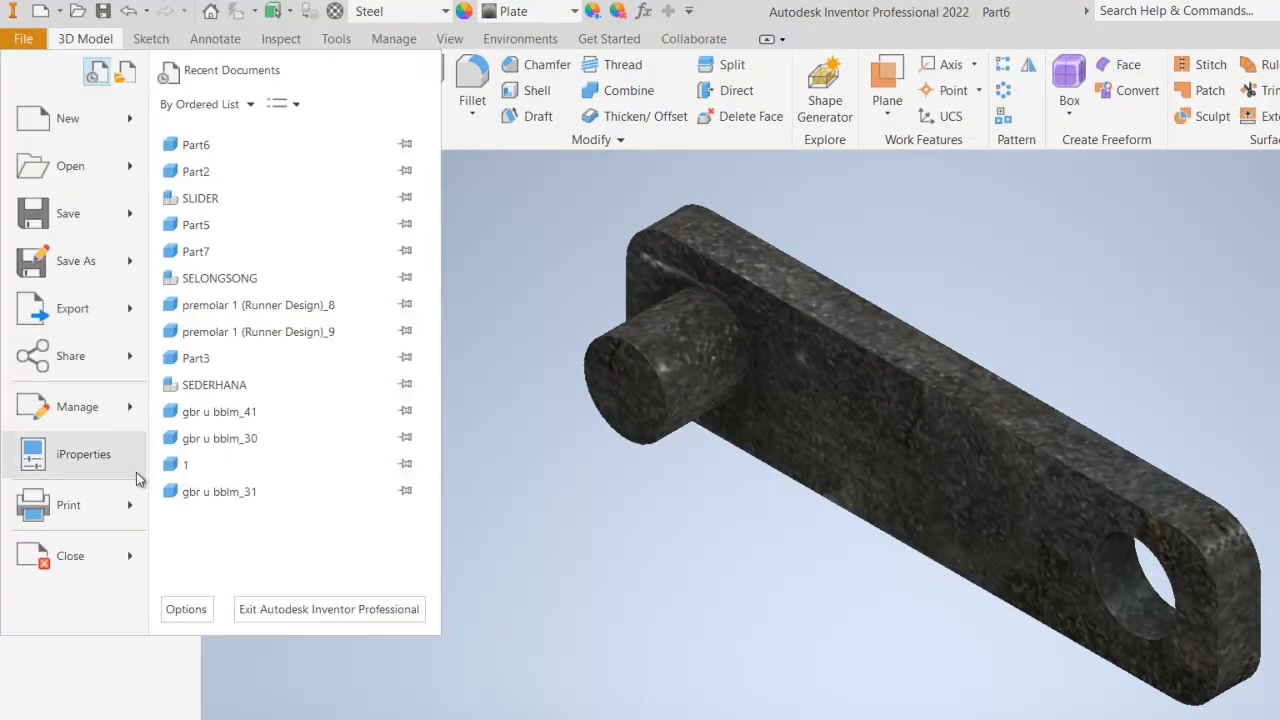
click(83, 456)
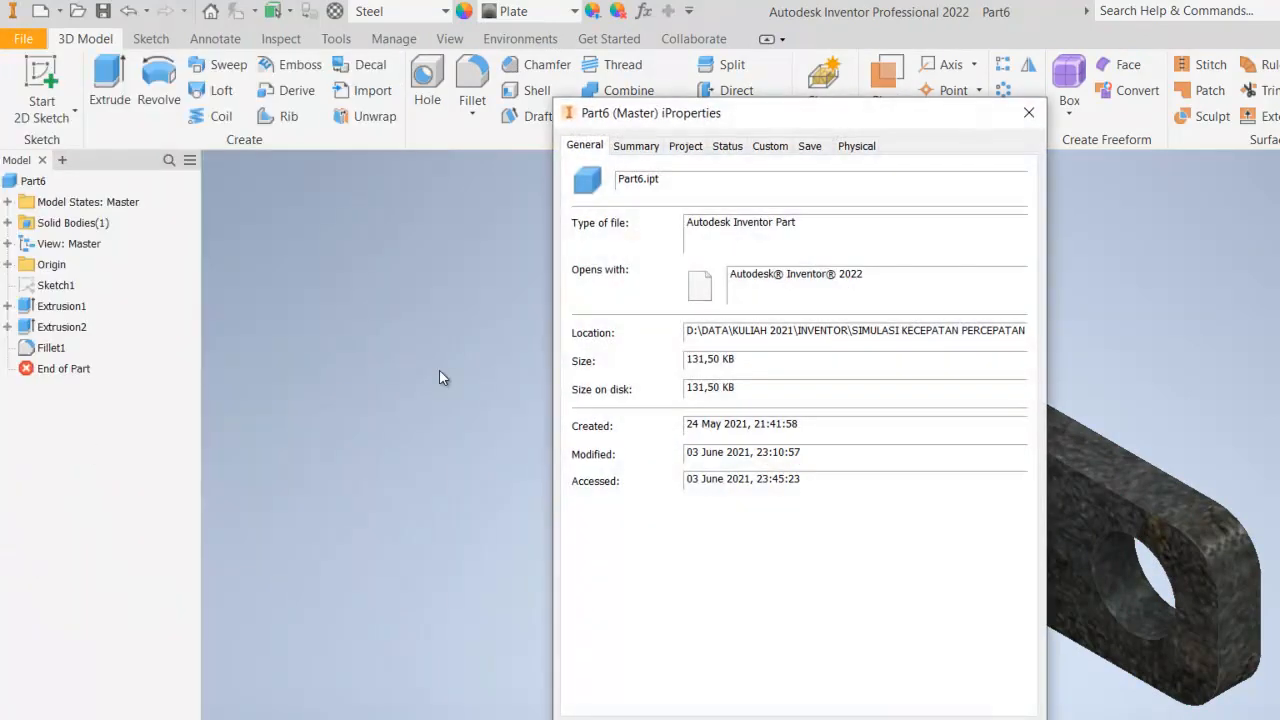
click(857, 146)
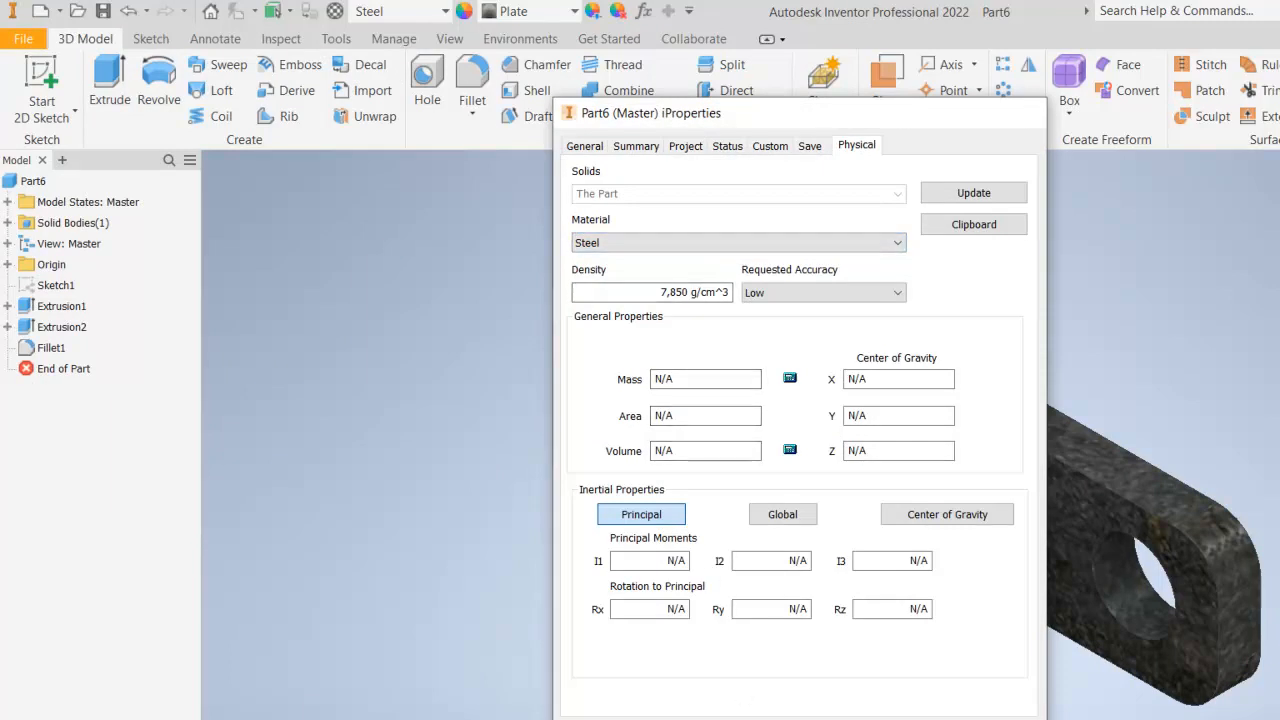
key(Escape)
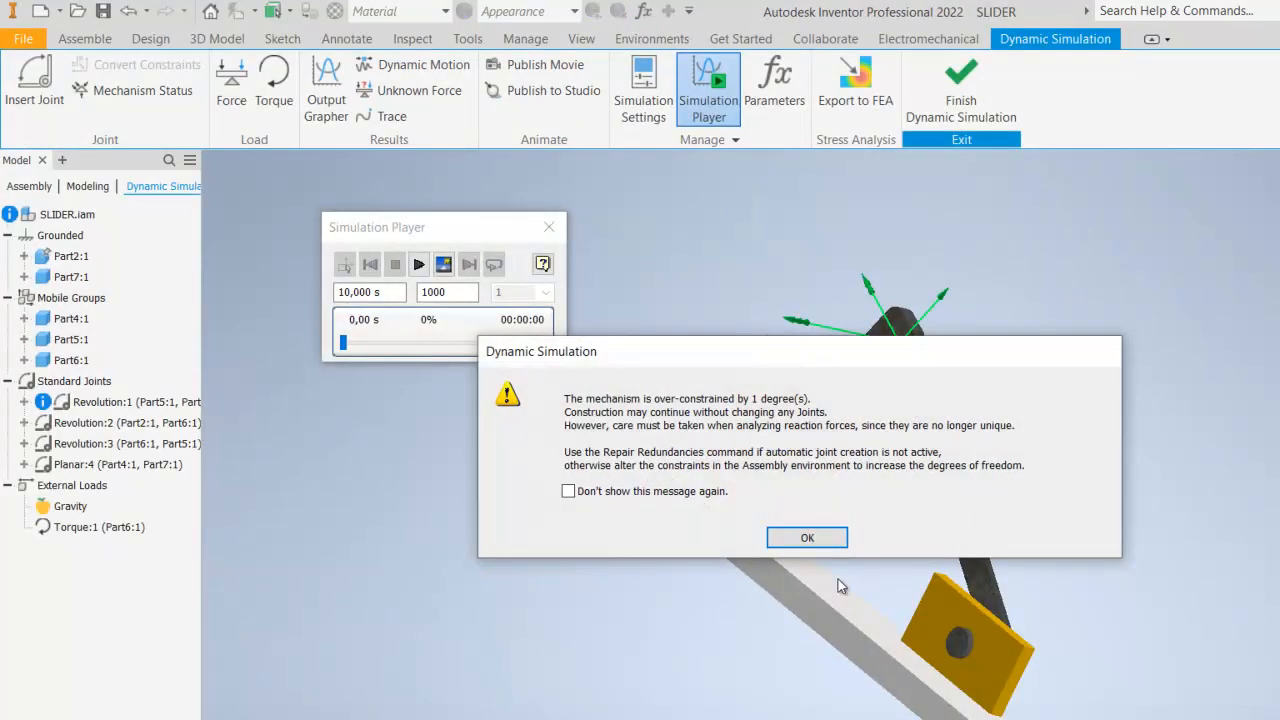
click(809, 536)
Open the long base plate as a separate part and show its physical iProperties
right_click(809, 596)
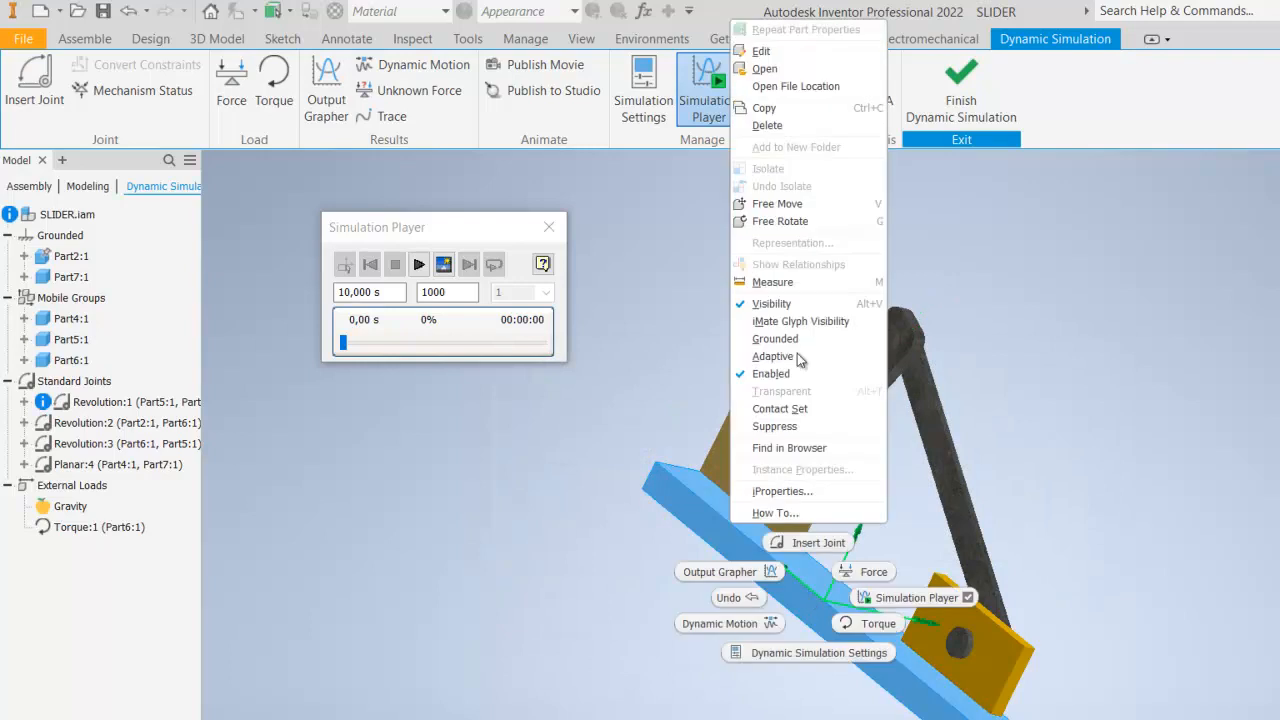
click(766, 69)
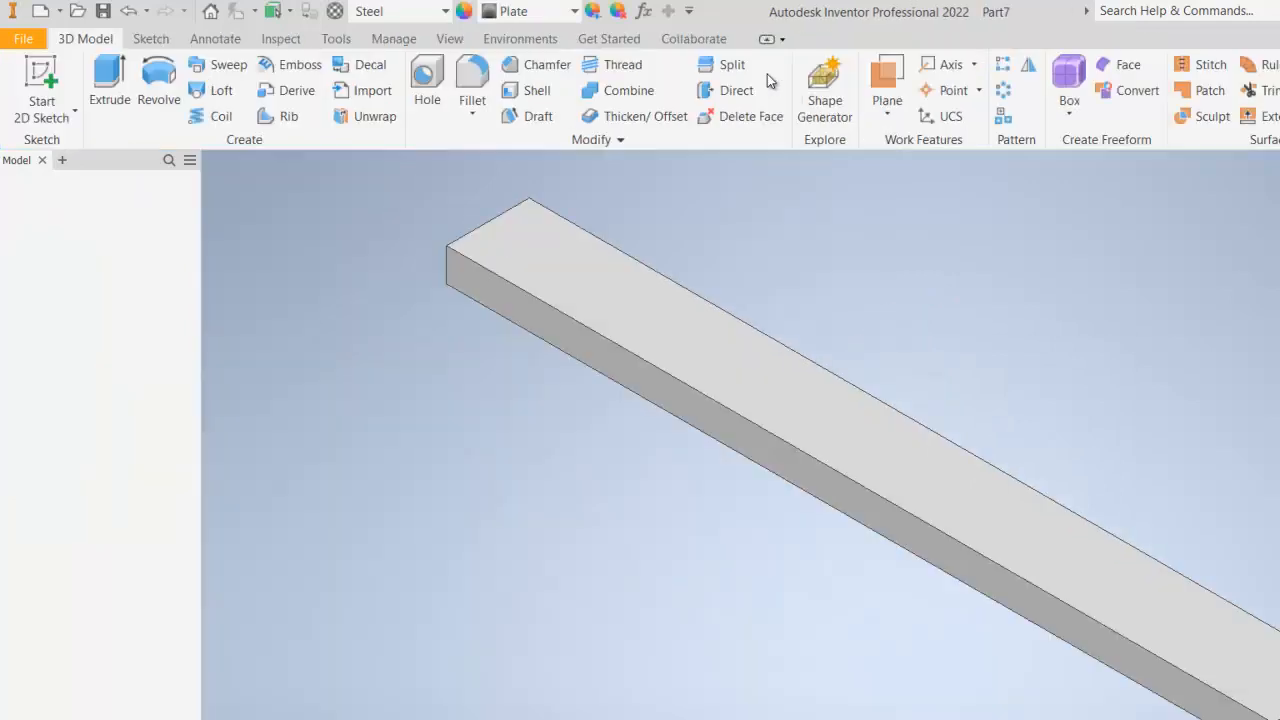
click(3, 13)
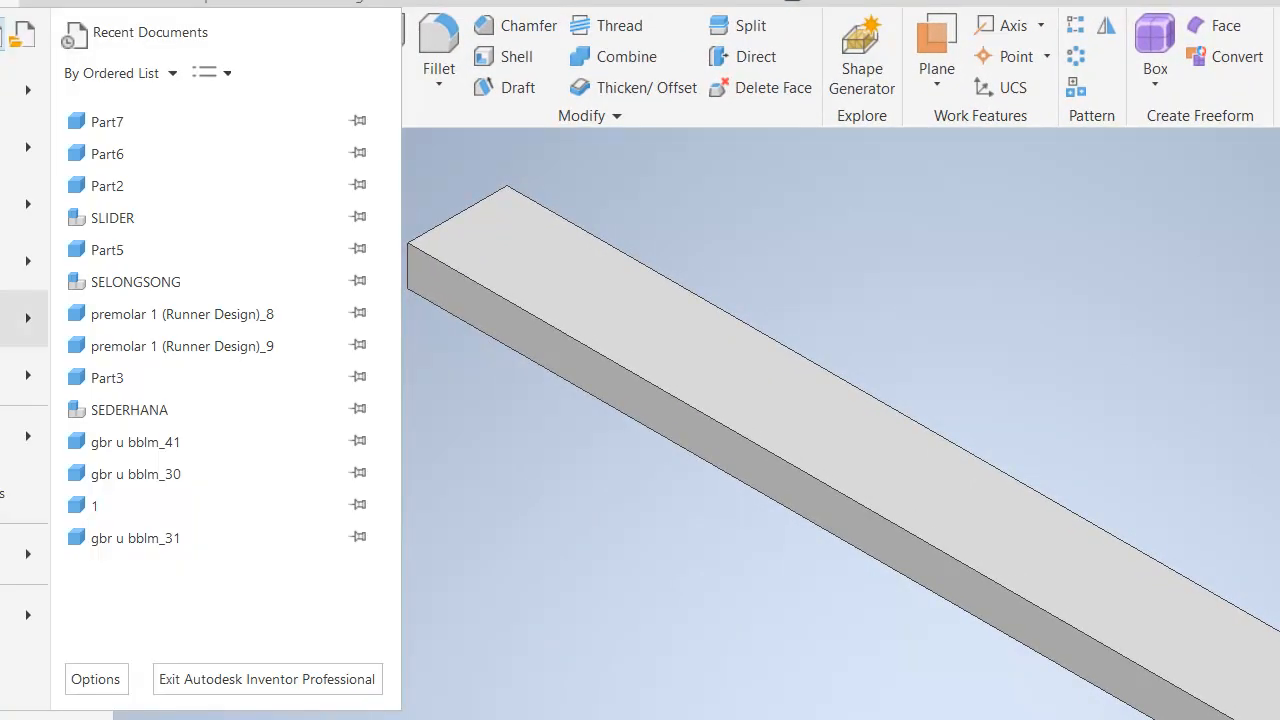
click(60, 477)
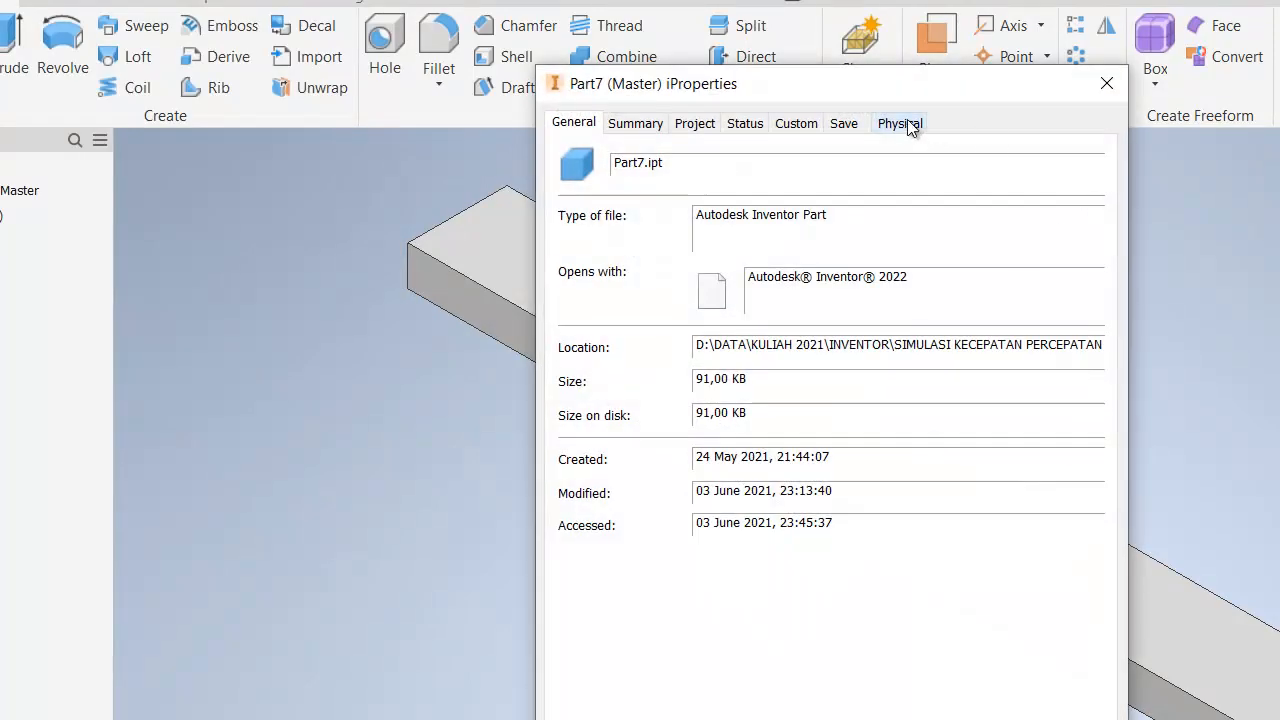
click(911, 127)
Set the base plate's material to Steel, confirm it and return to the SLIDER assembly
click(661, 240)
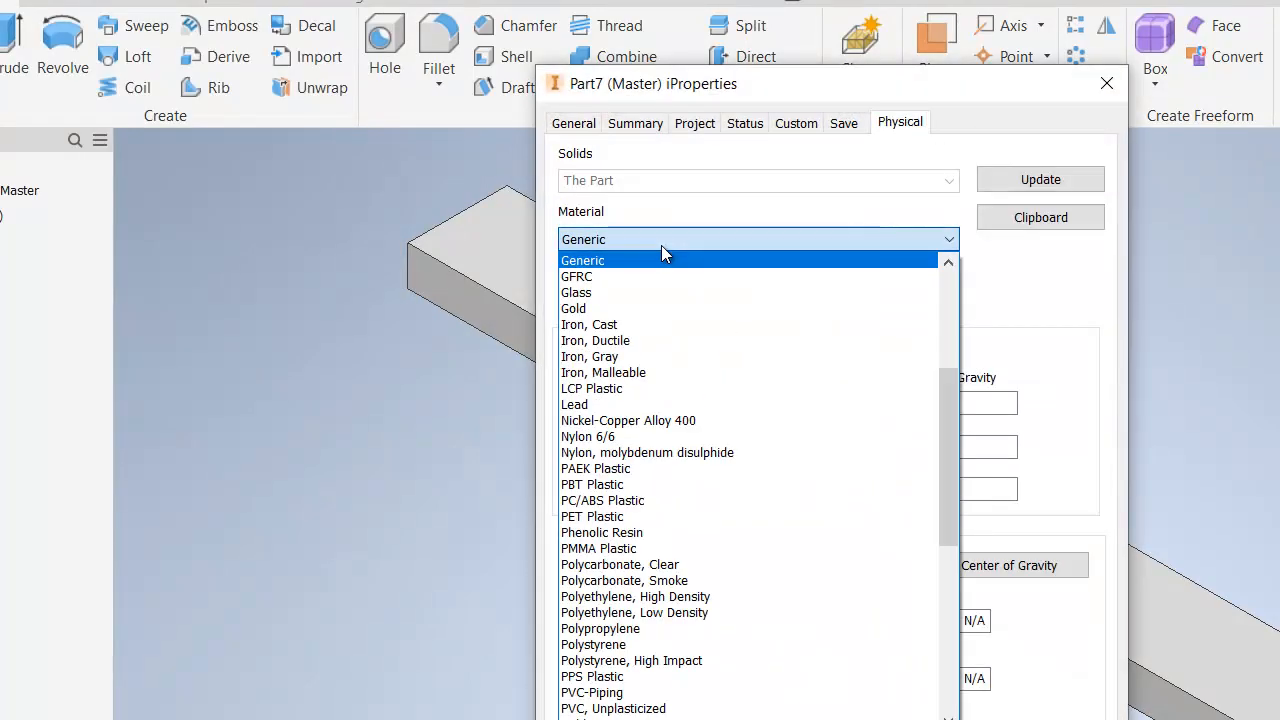
click(661, 245)
click(628, 240)
click(628, 240)
click(627, 238)
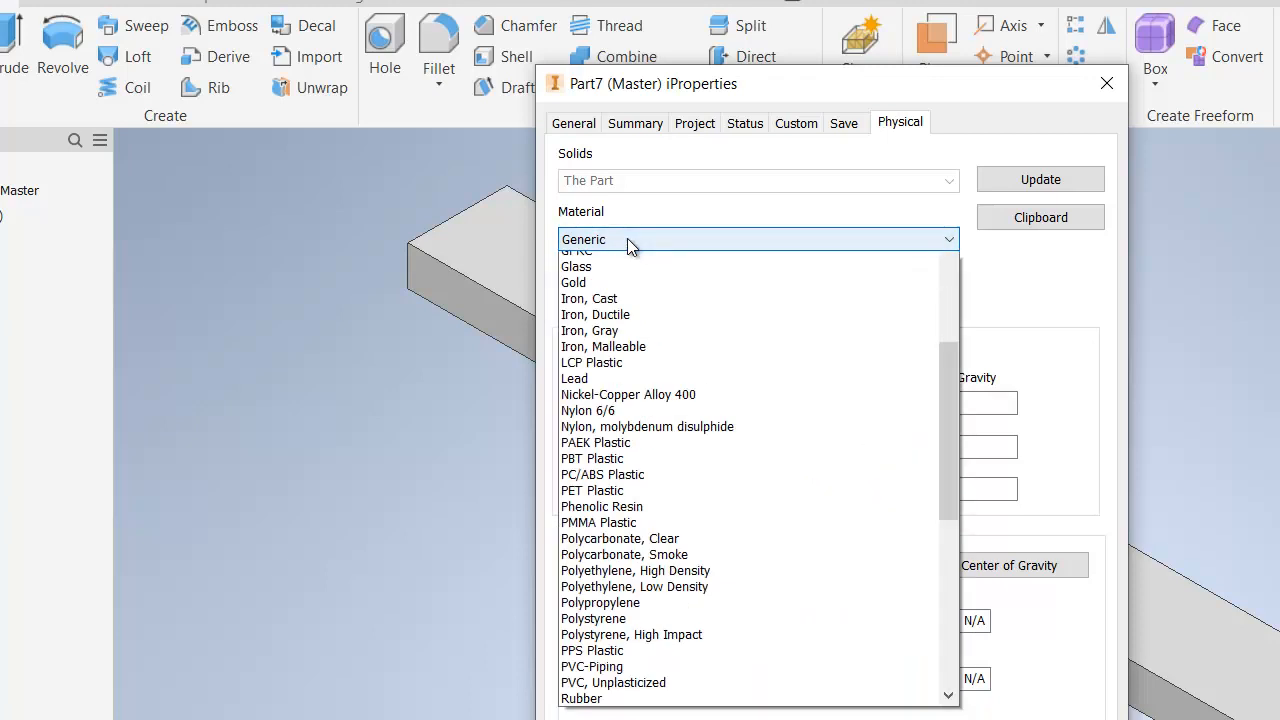
drag(955, 382, 974, 490)
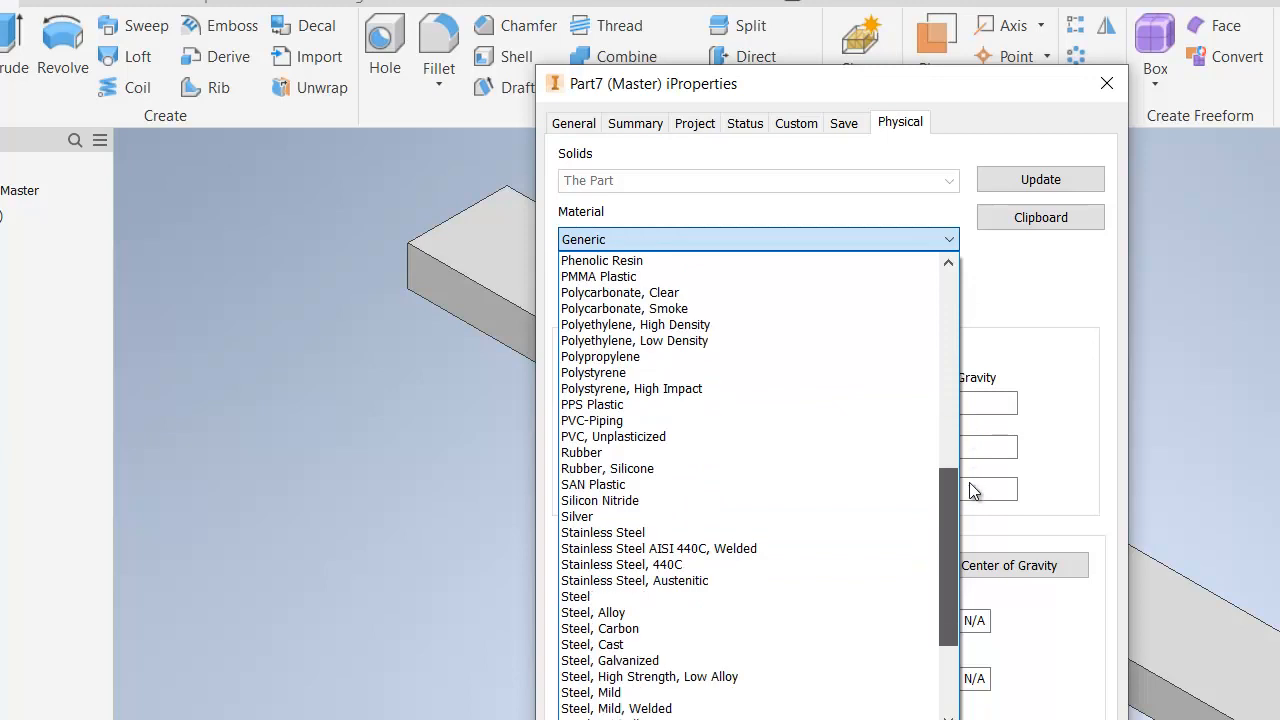
click(781, 597)
key(Return)
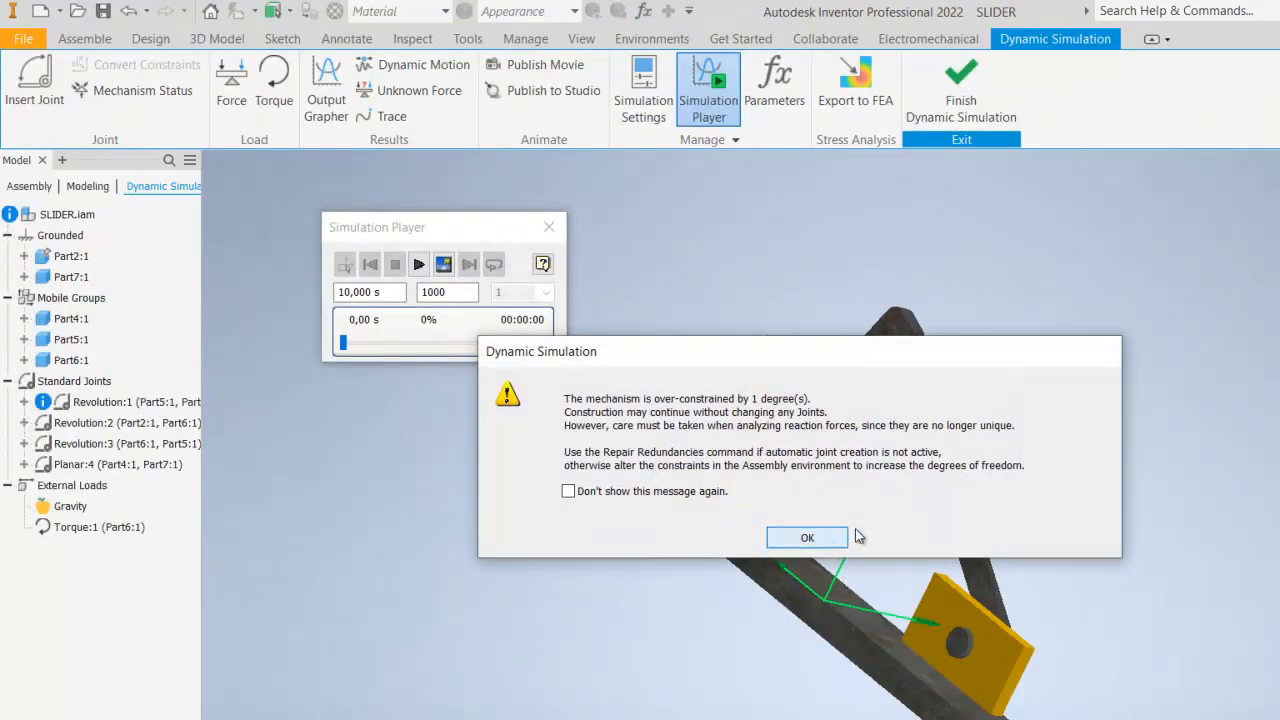
click(809, 537)
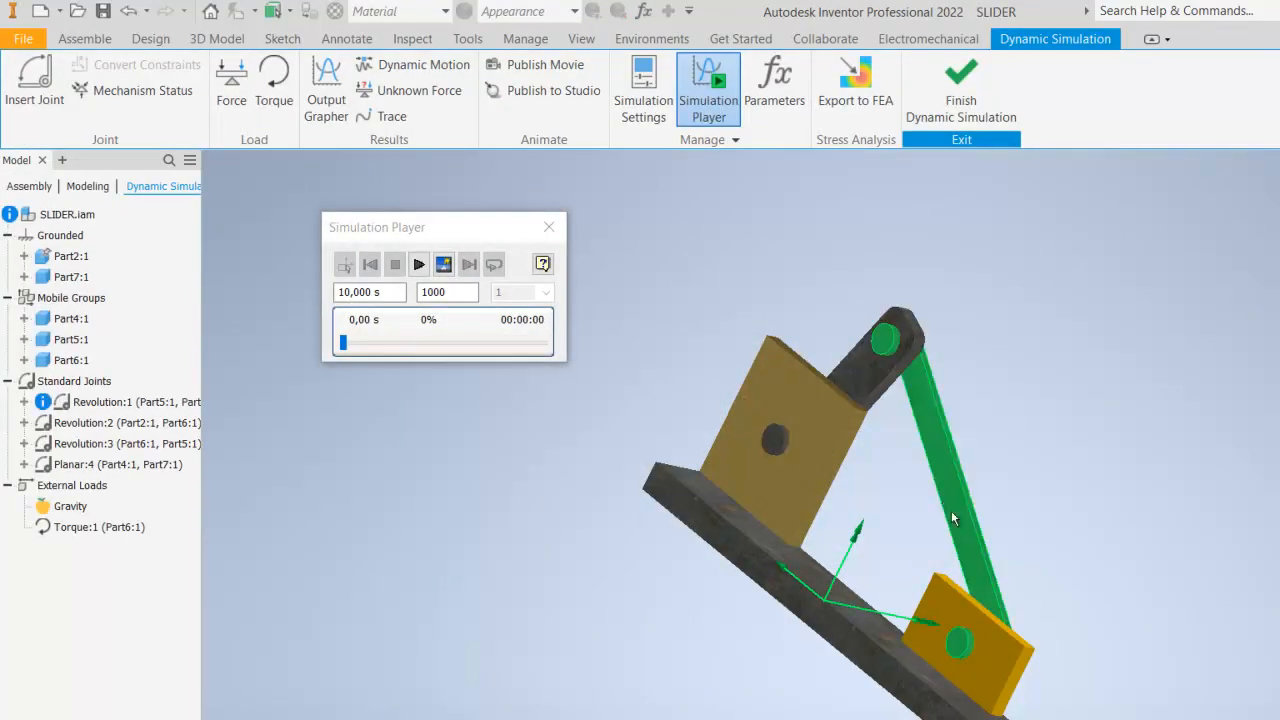
Open the connecting rod part, check its material in the physical iProperties and return to the SLIDER assembly
right_click(946, 505)
click(918, 395)
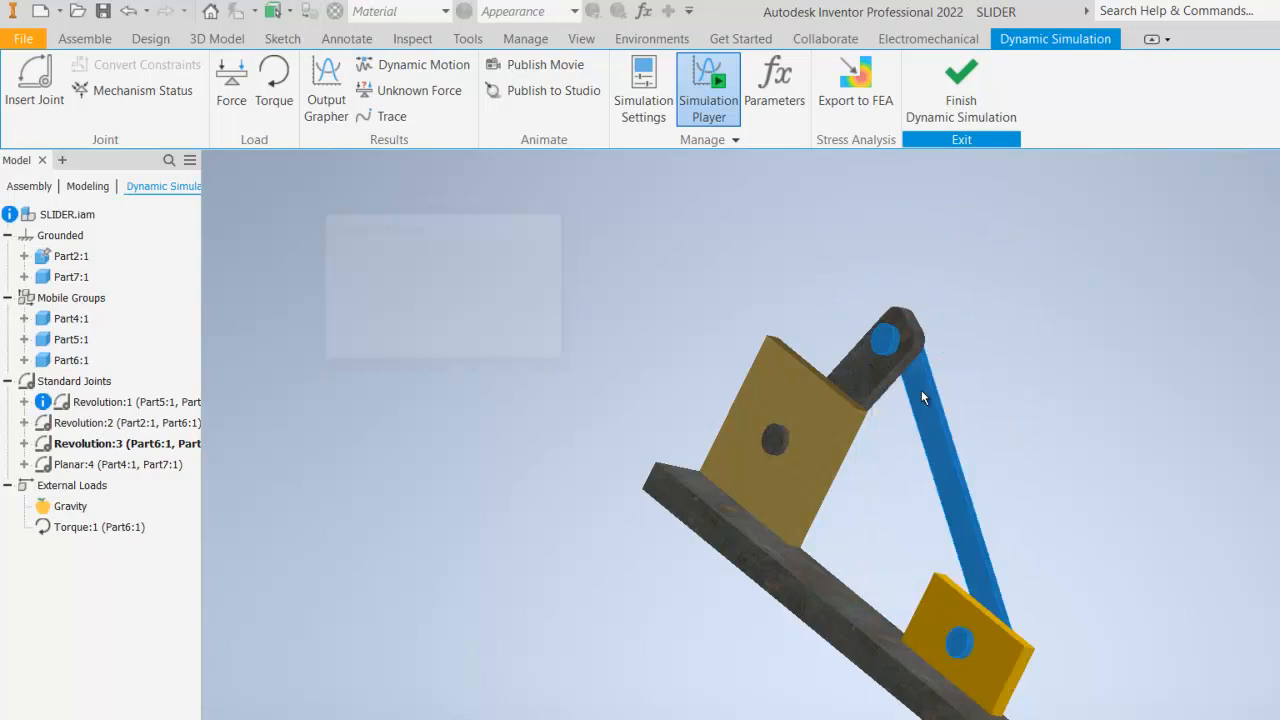
click(24, 40)
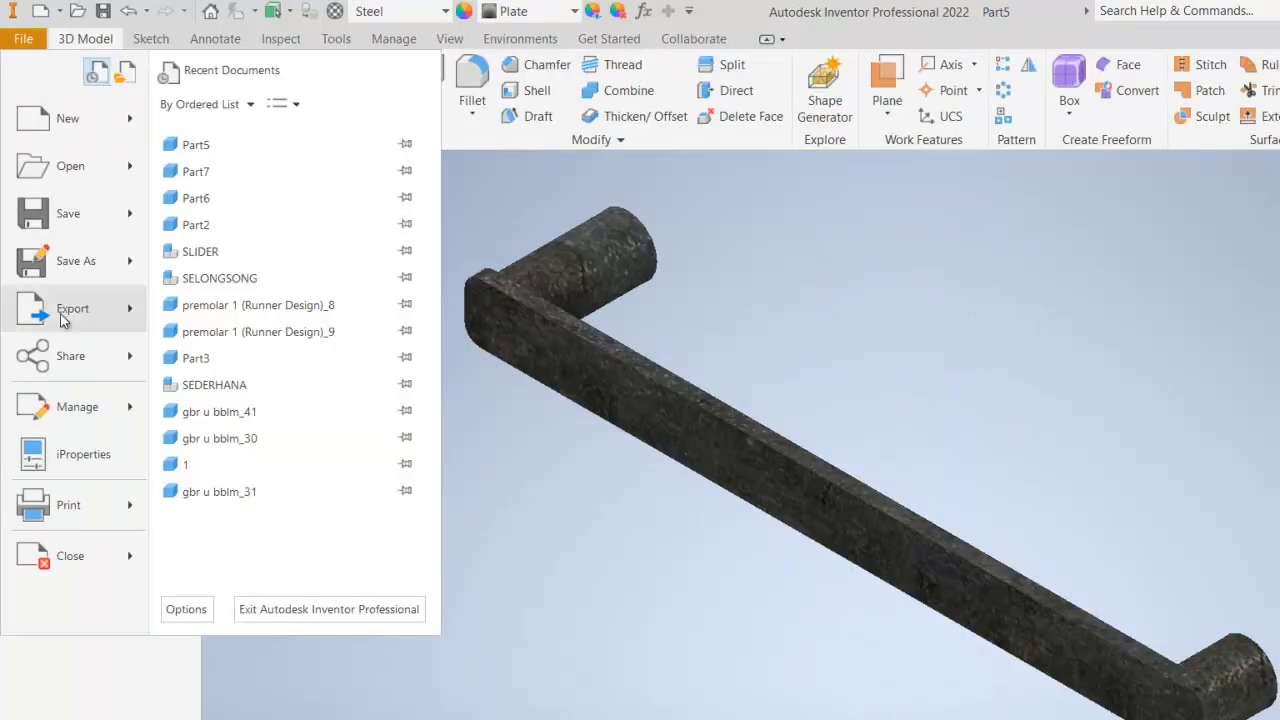
click(91, 455)
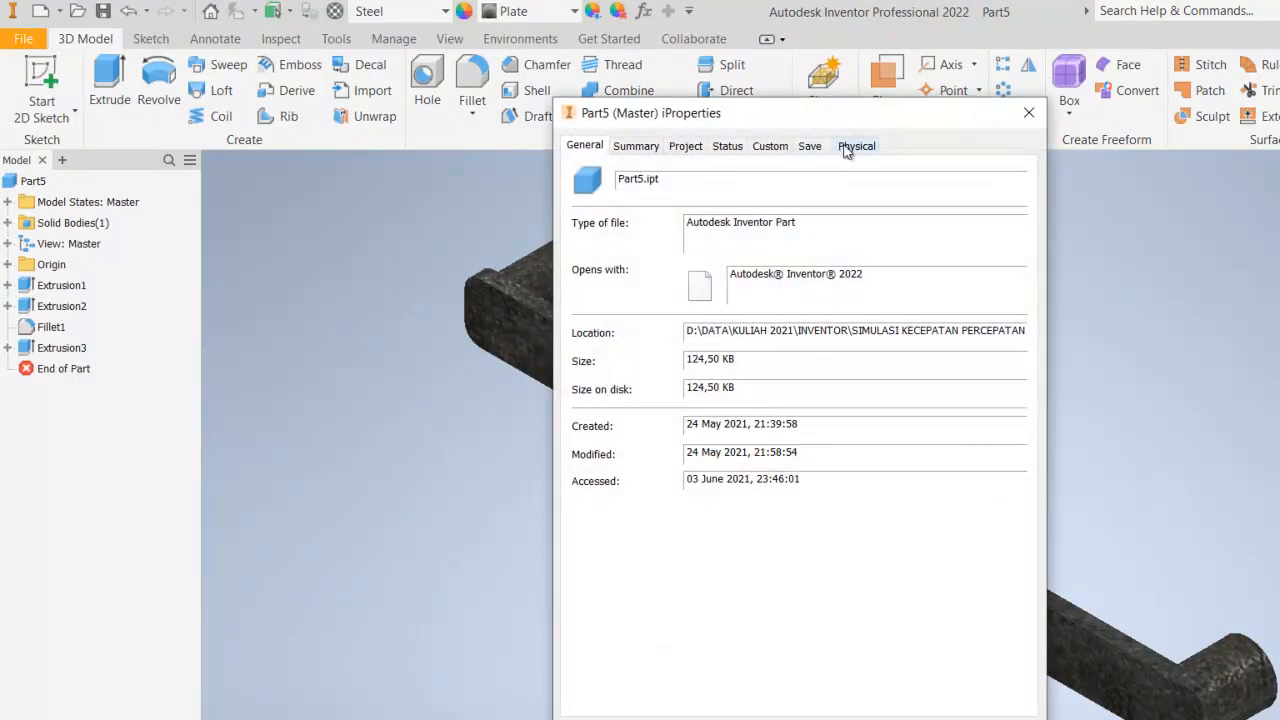
click(856, 146)
key(Escape)
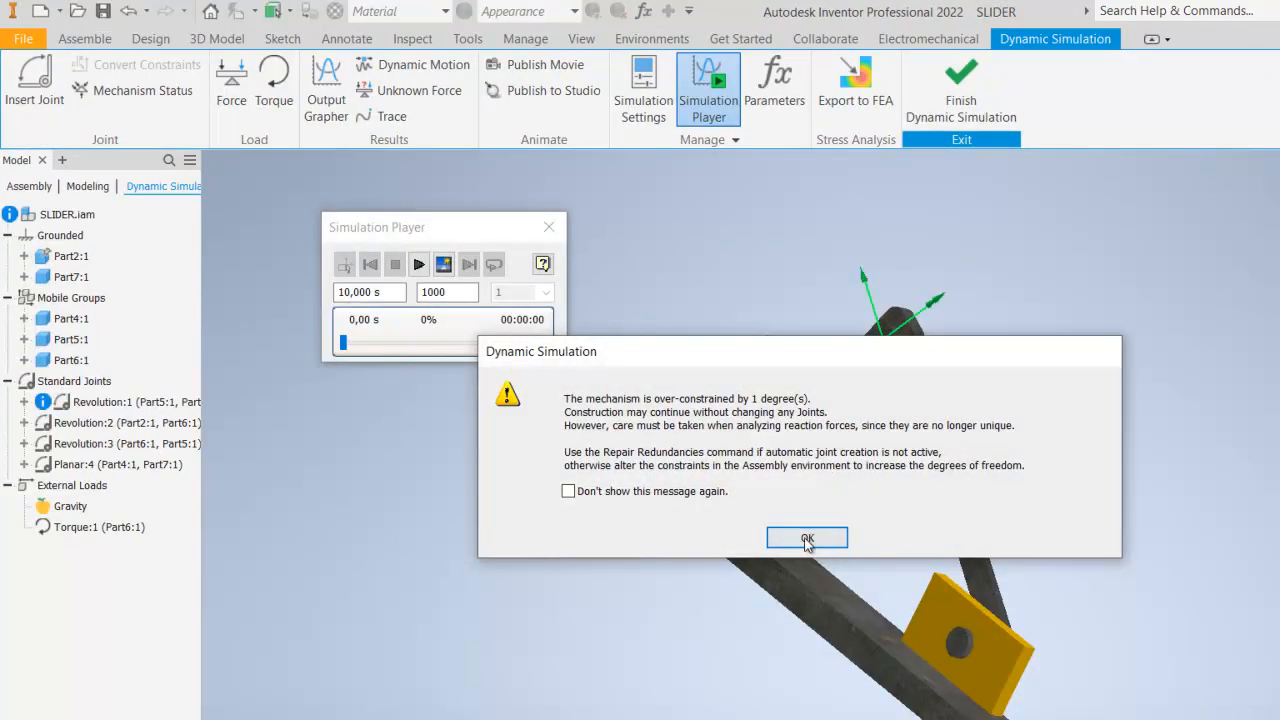
click(807, 538)
Open the gold slider block as a separate part and show its physical iProperties
click(992, 654)
right_click(992, 654)
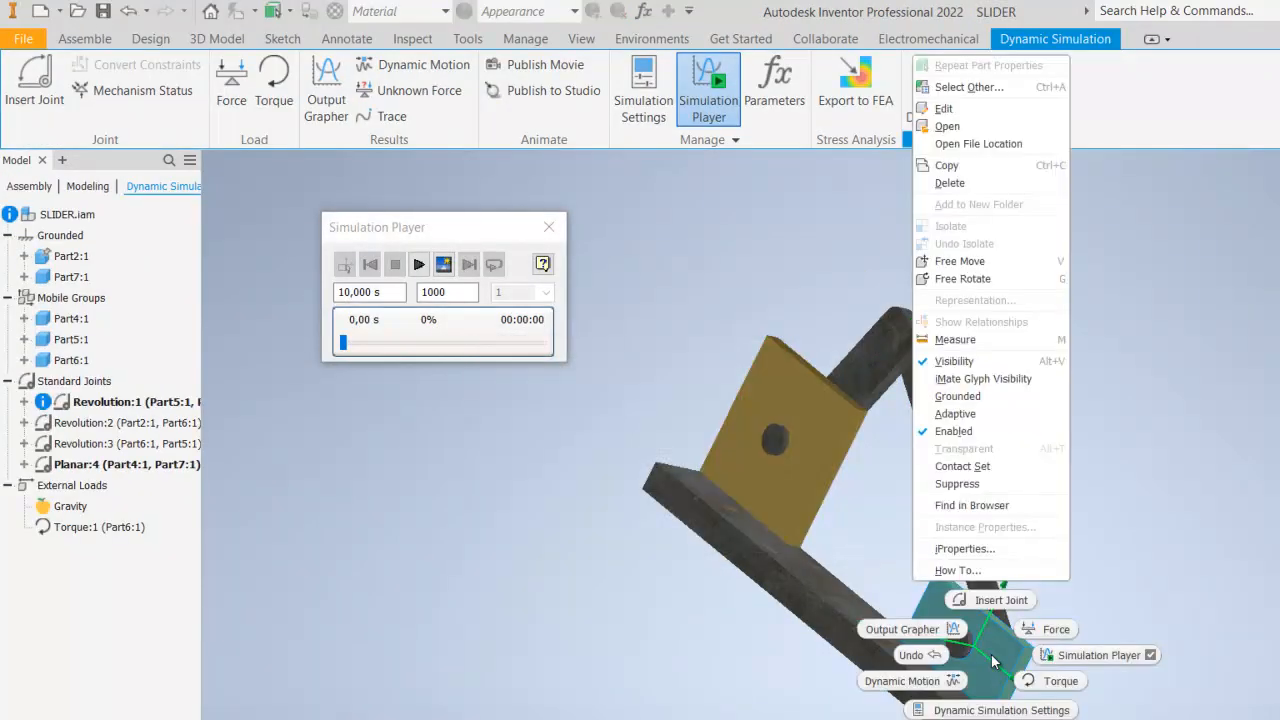
click(957, 128)
click(23, 38)
click(94, 452)
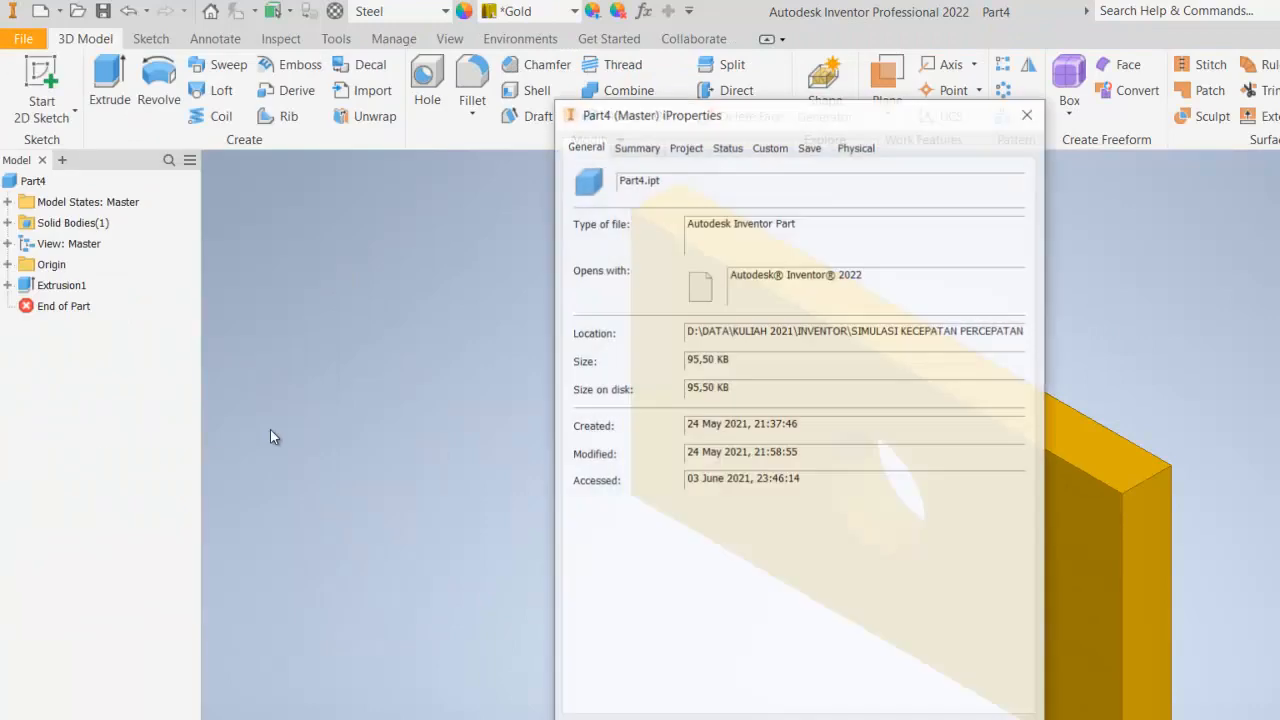
click(850, 152)
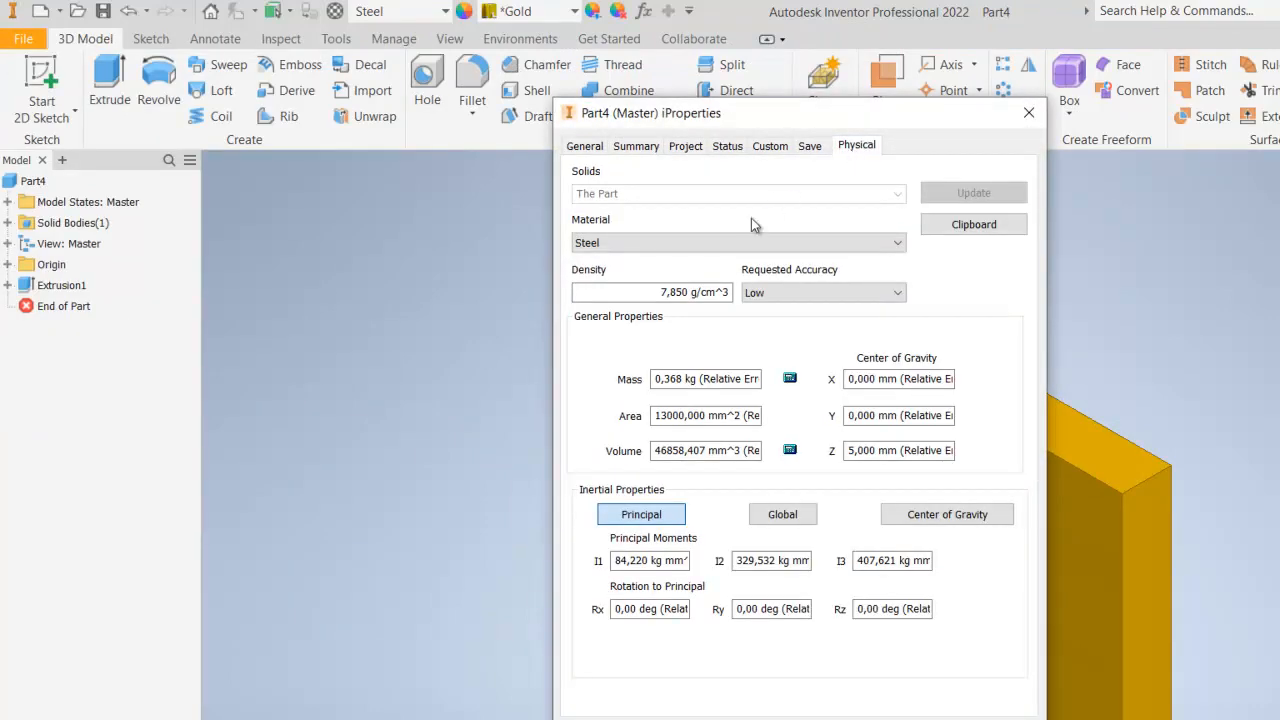
Set the slider block's material to Stainless Steel, confirm it and return to the SLIDER assembly
click(731, 242)
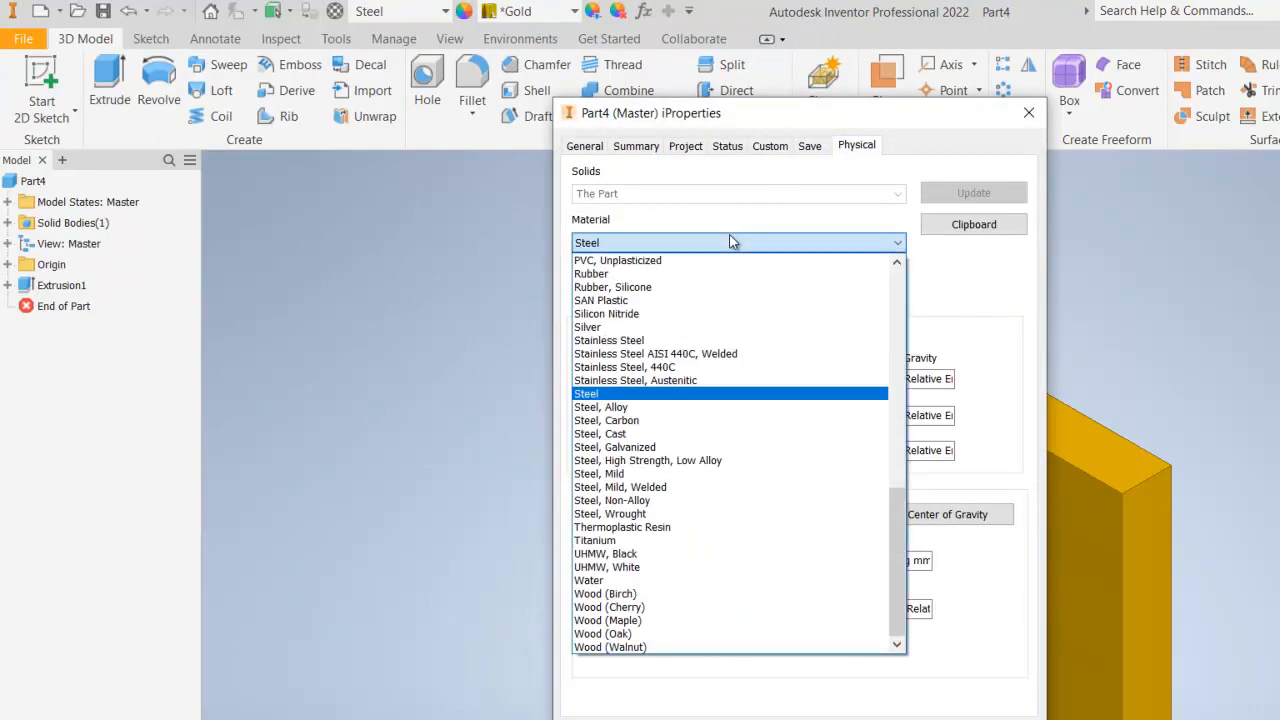
click(640, 340)
key(Return)
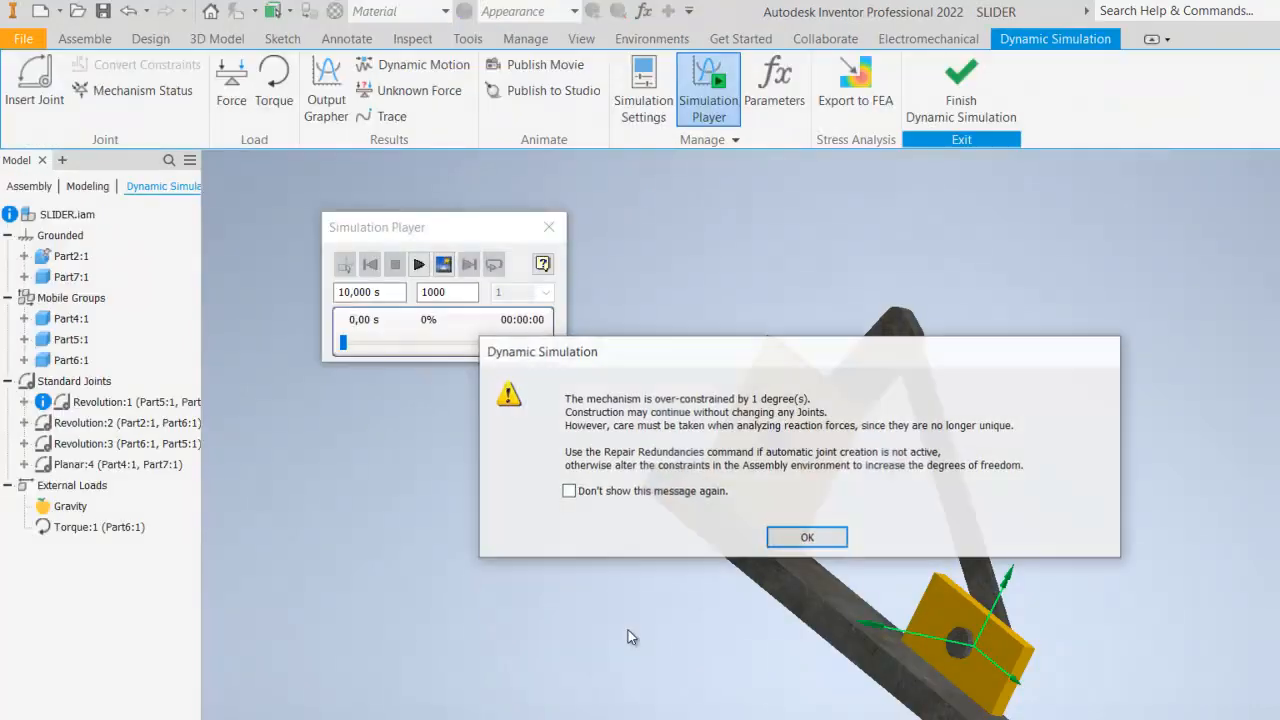
Open the square crank support block as a separate part, check its material in the physical iProperties and return to the SLIDER assembly
click(808, 535)
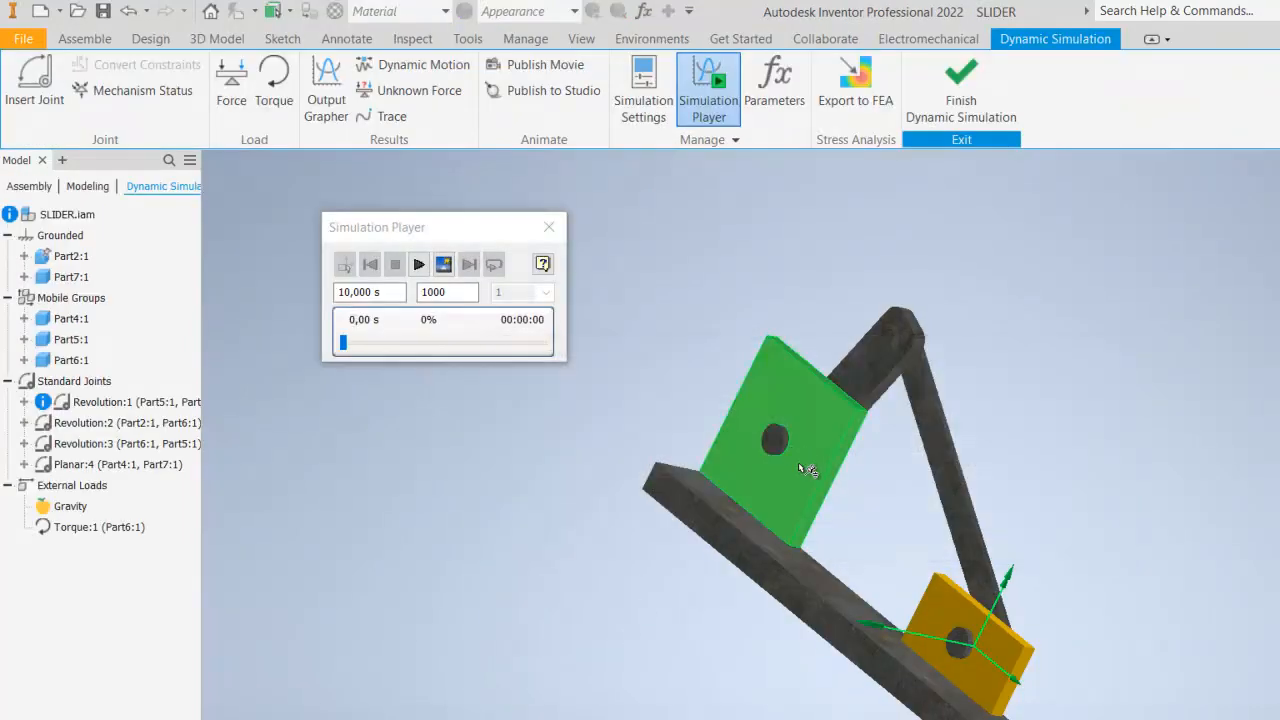
right_click(802, 469)
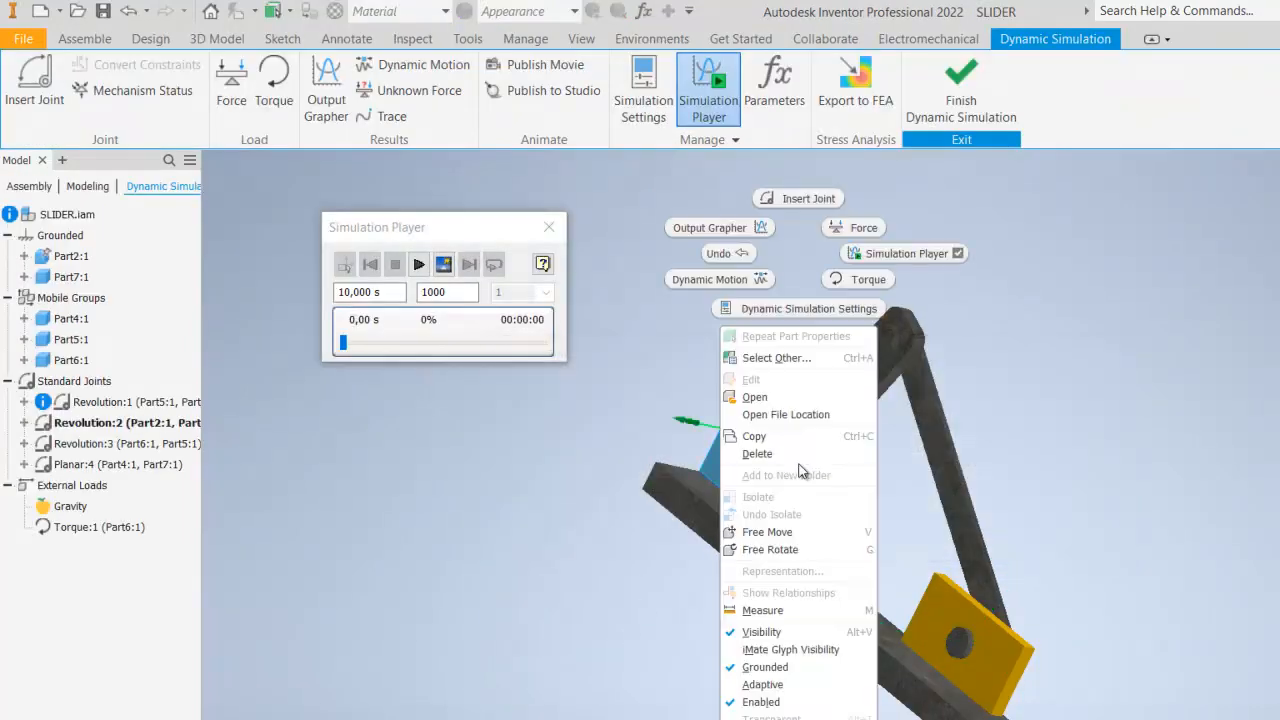
click(768, 399)
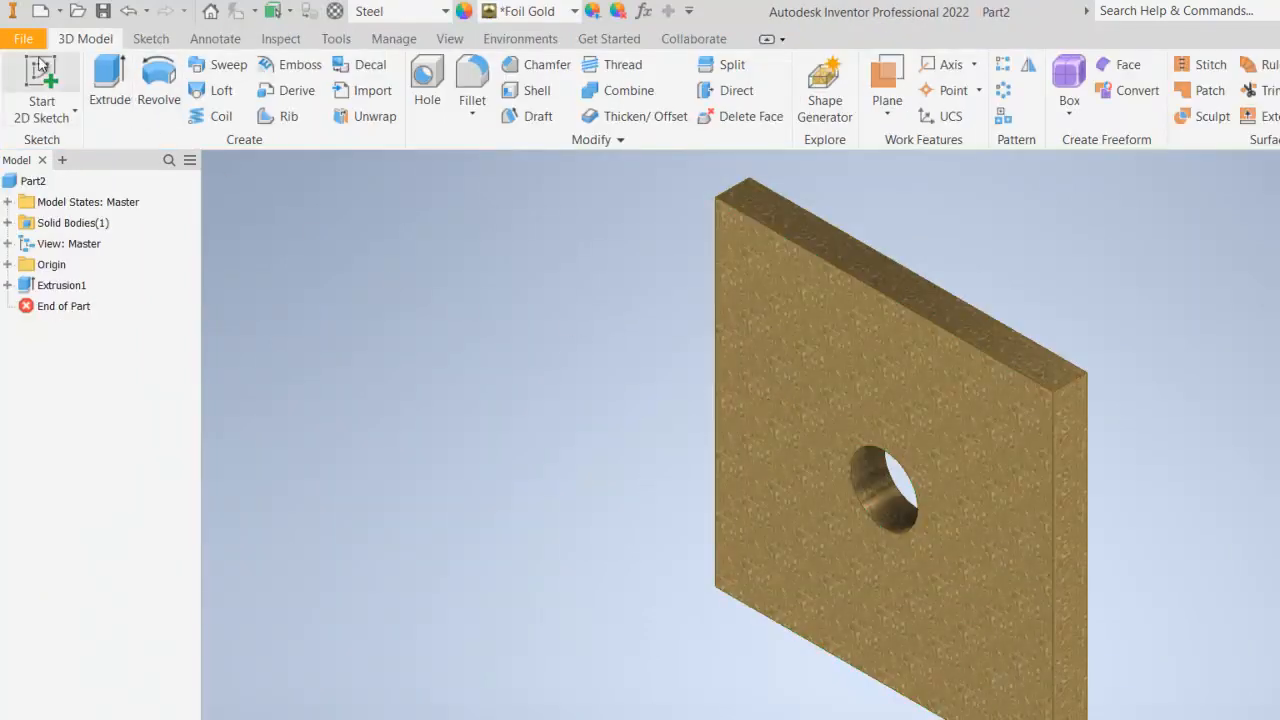
click(26, 40)
click(93, 452)
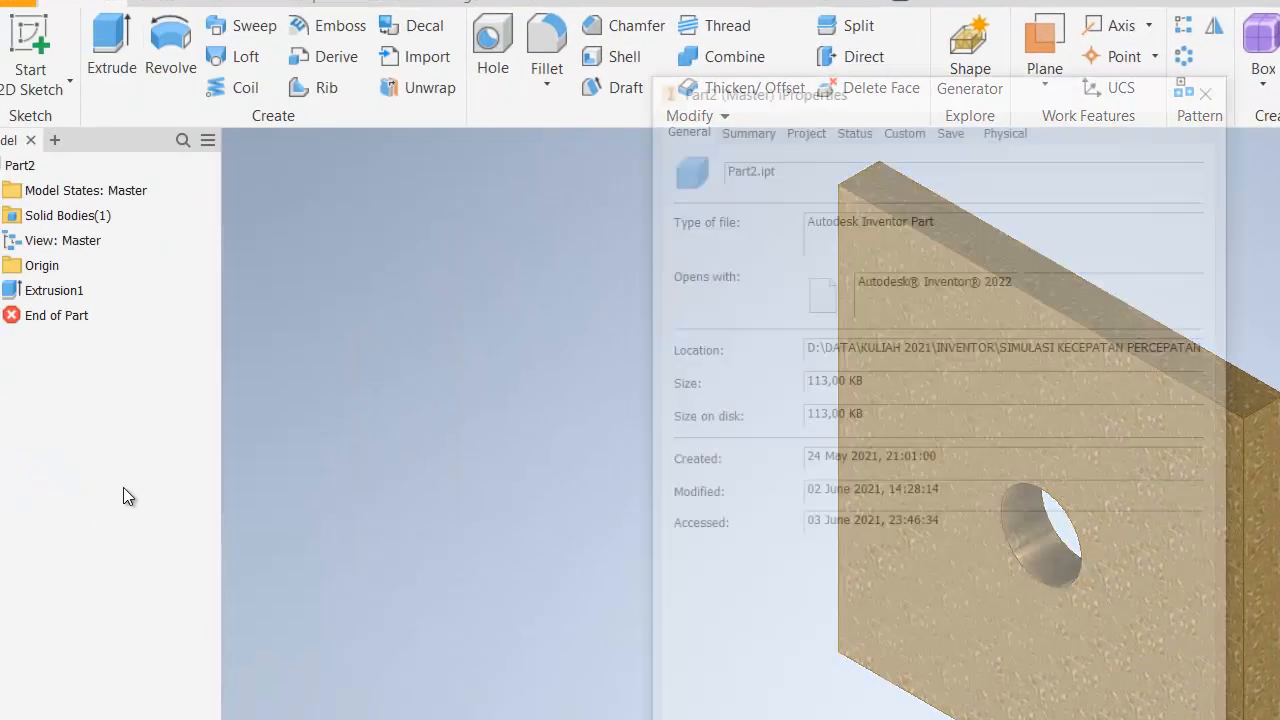
click(1007, 129)
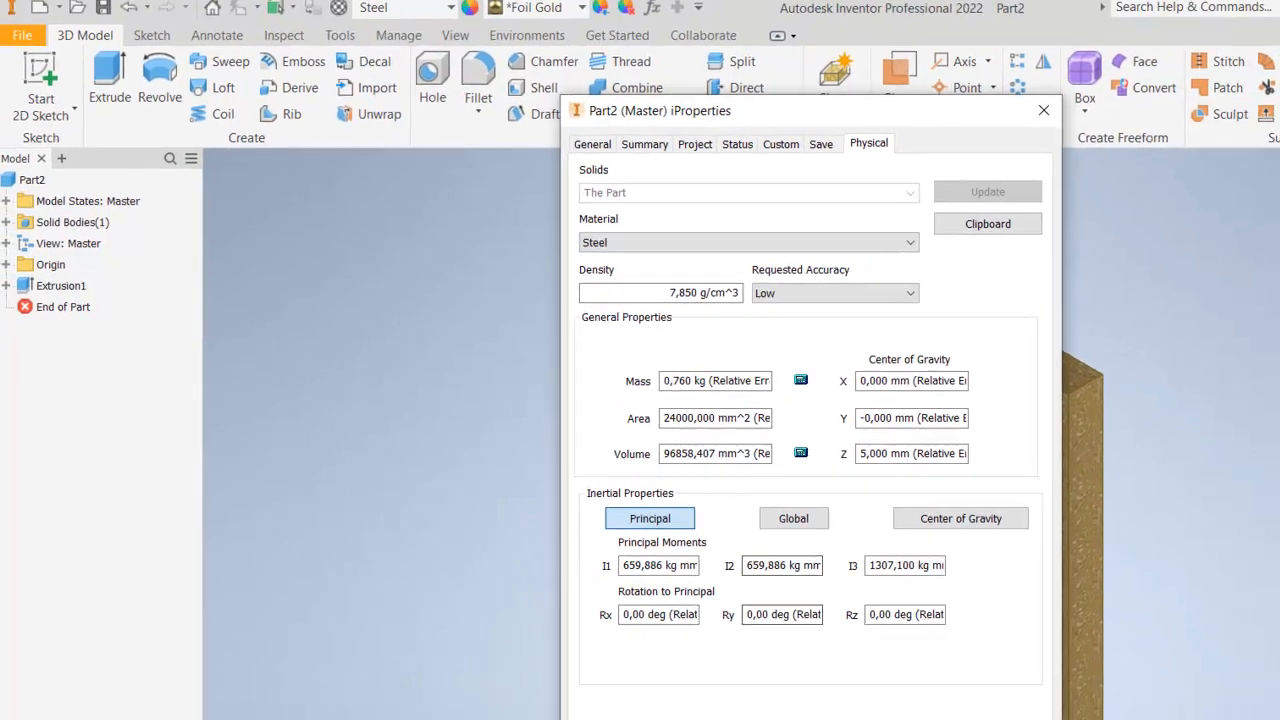
click(742, 719)
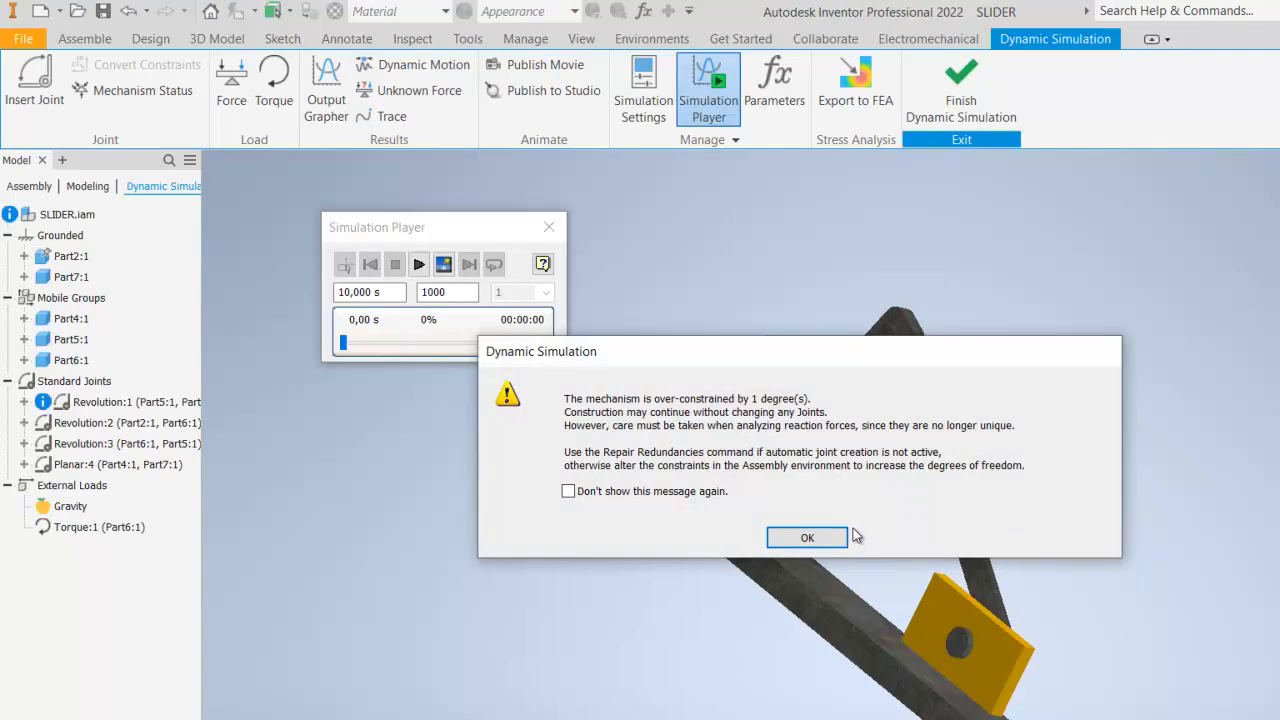
click(812, 535)
Set the simulation's final time to 20 s, show the mechanism from the front and run the simulation
scroll(857, 506, down, 2)
scroll(880, 508, up, 4)
scroll(871, 490, down, 3)
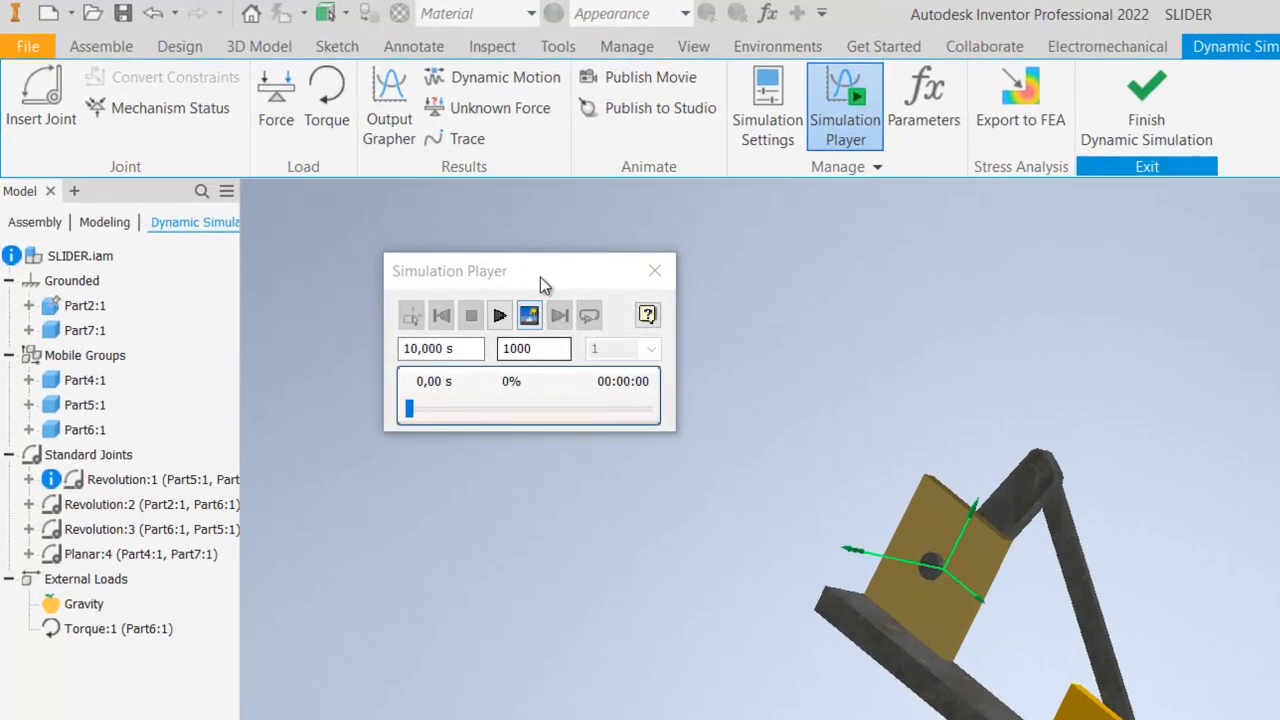
drag(540, 277, 572, 271)
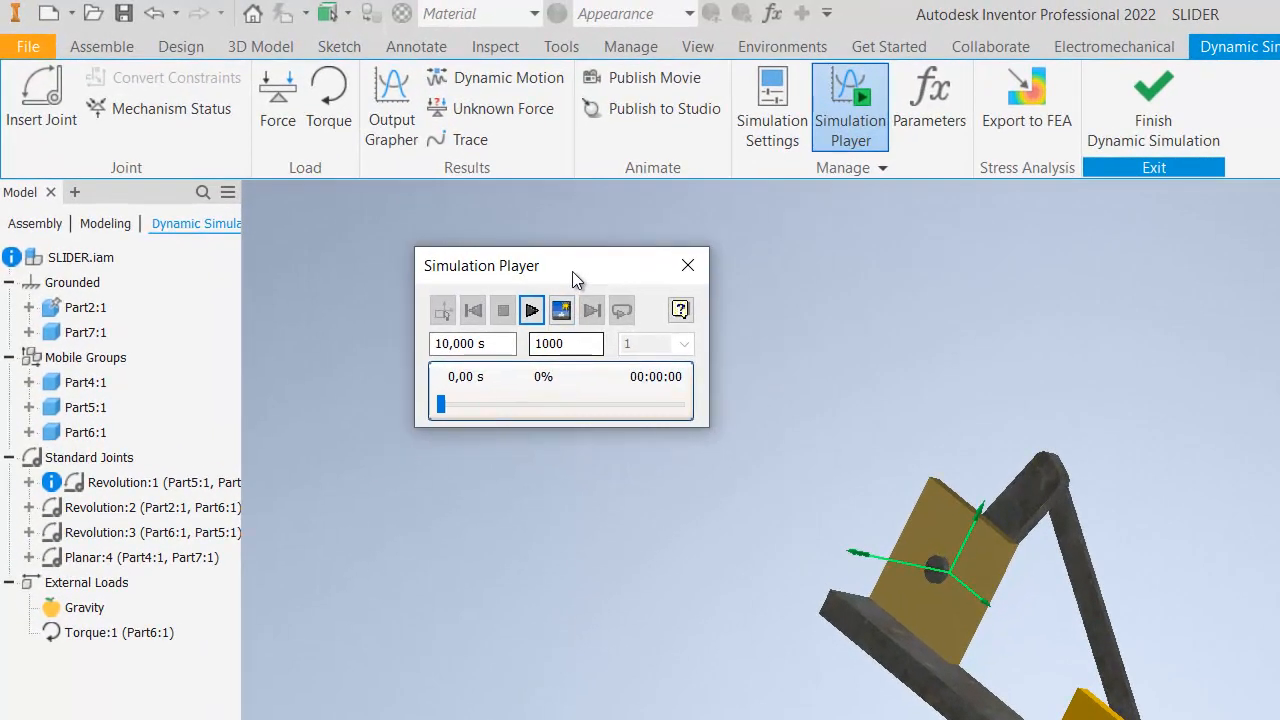
click(484, 343)
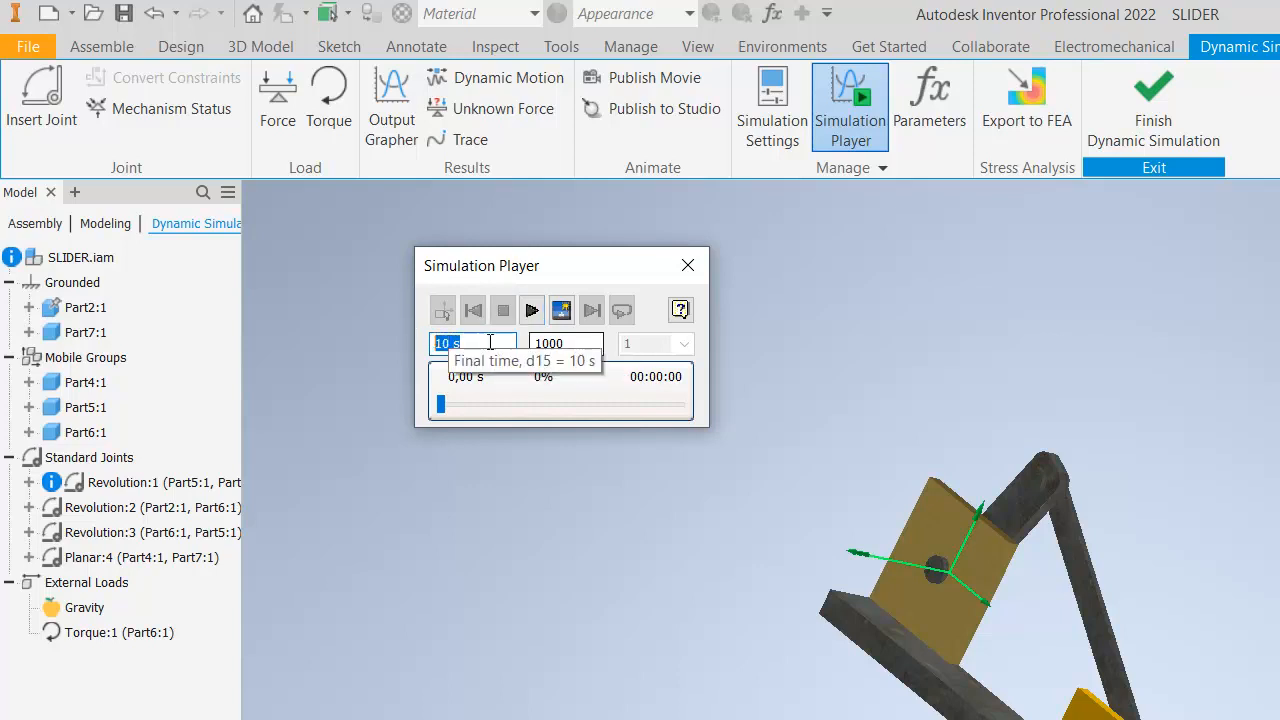
click(486, 343)
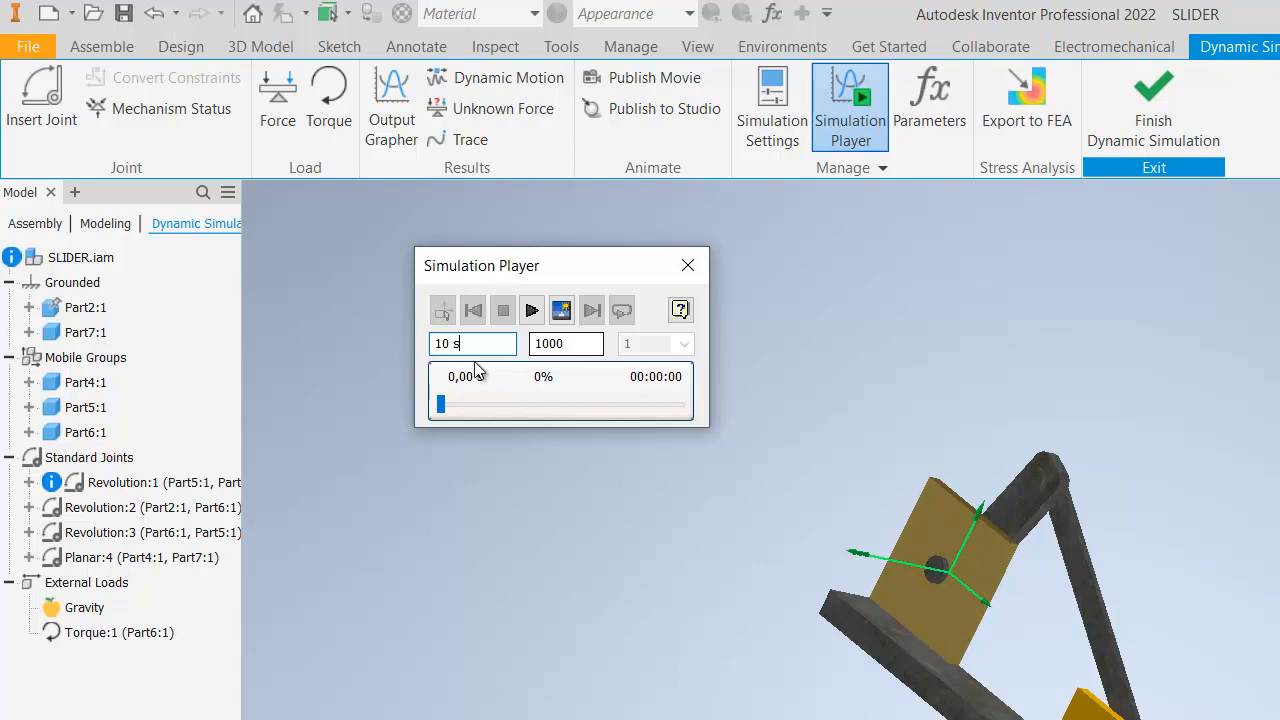
key(Return)
text(20)
click(560, 344)
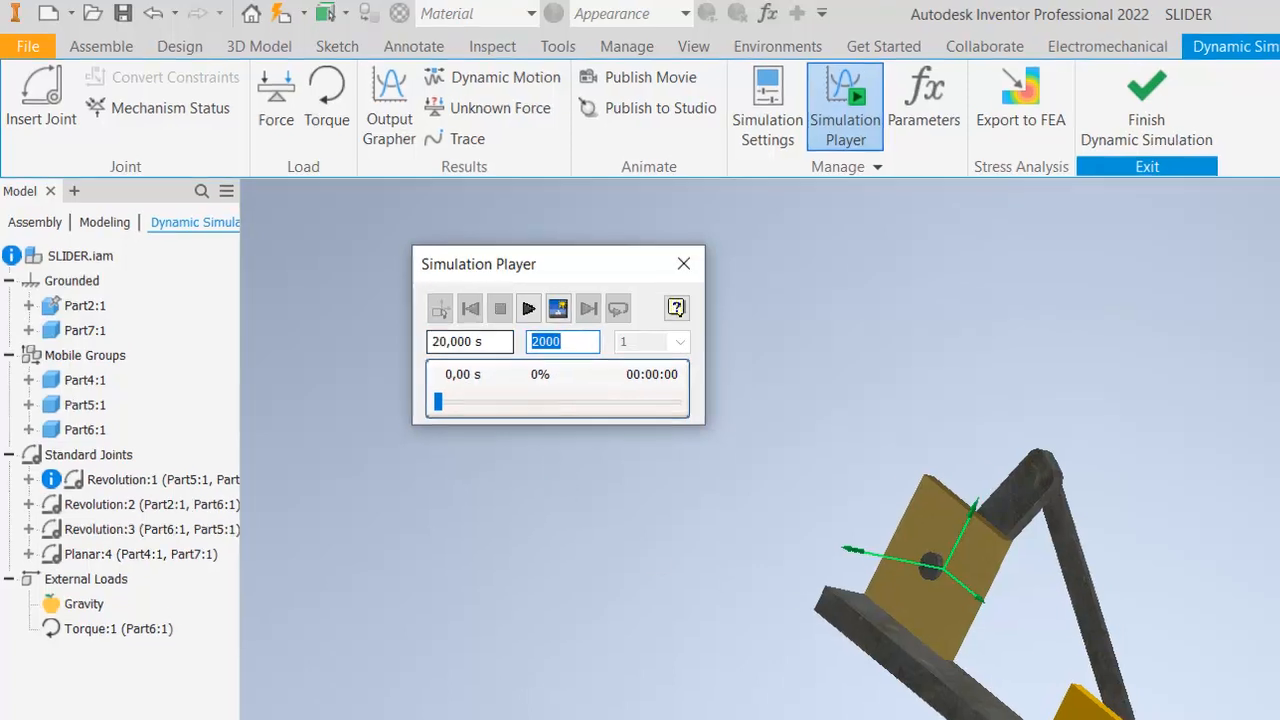
key(F6)
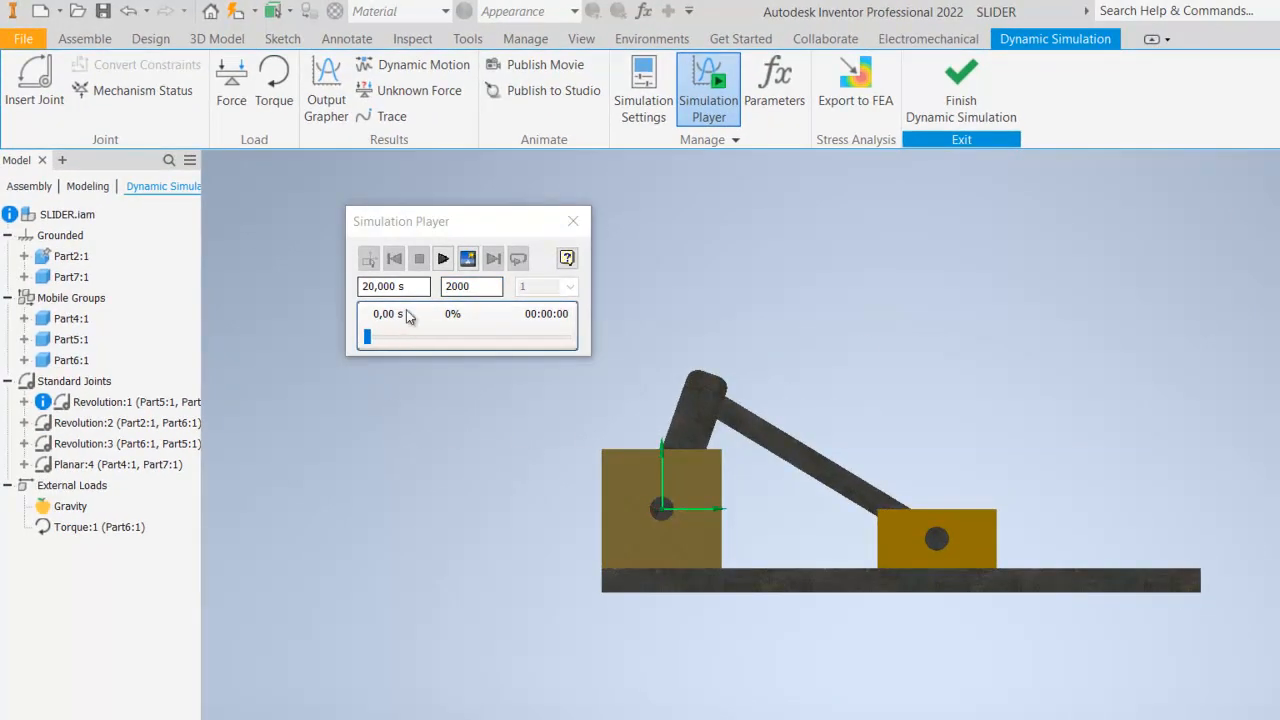
click(443, 259)
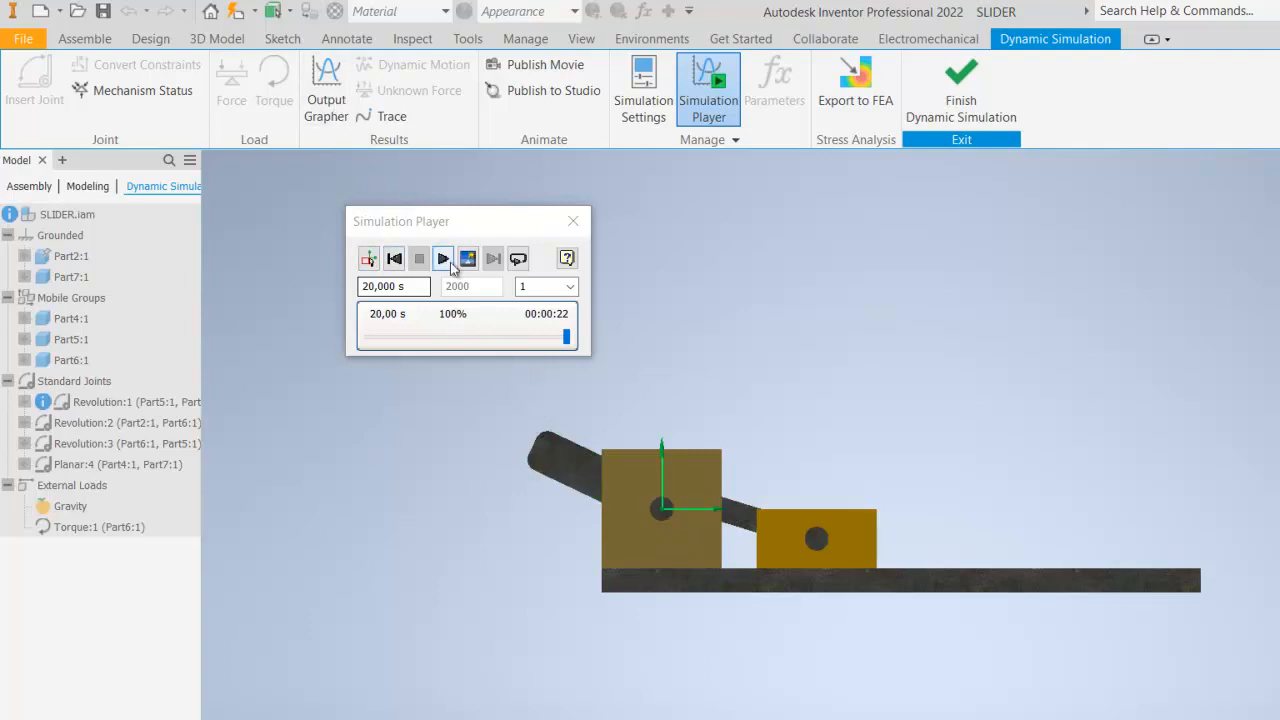
Open the Output Grapher and enlarge its window, value table and graph area
click(328, 98)
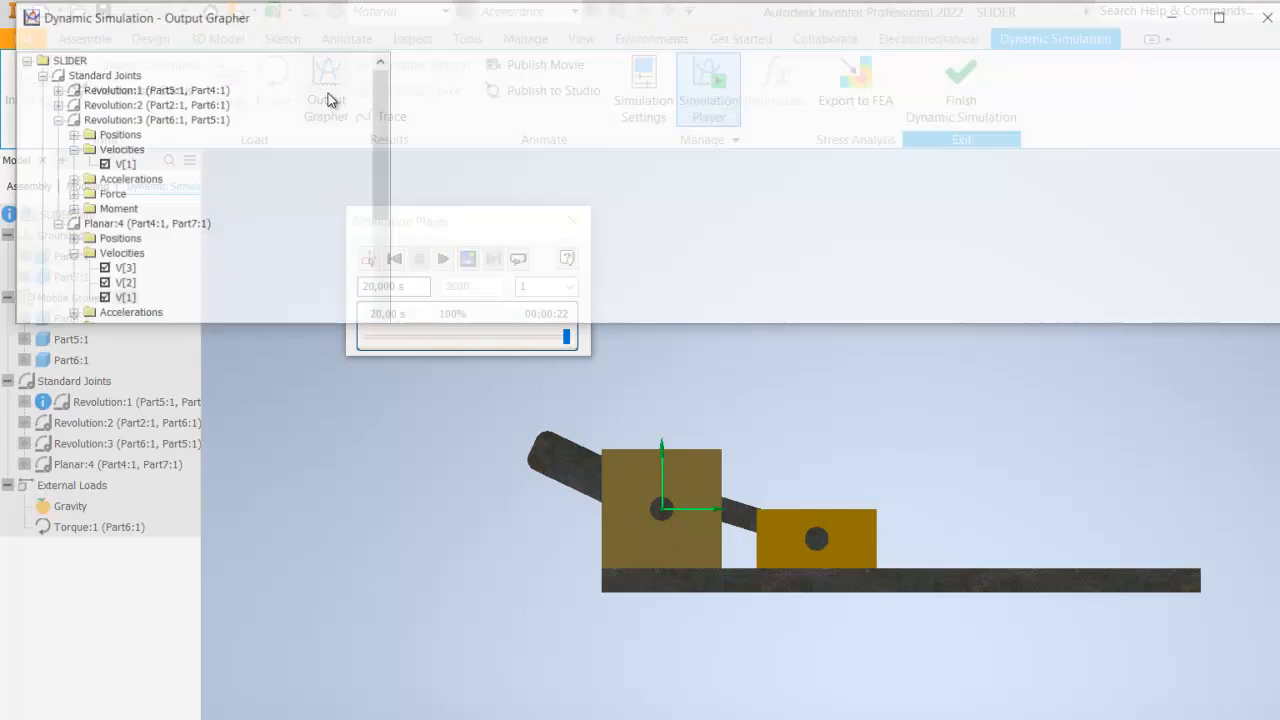
drag(420, 20, 650, 63)
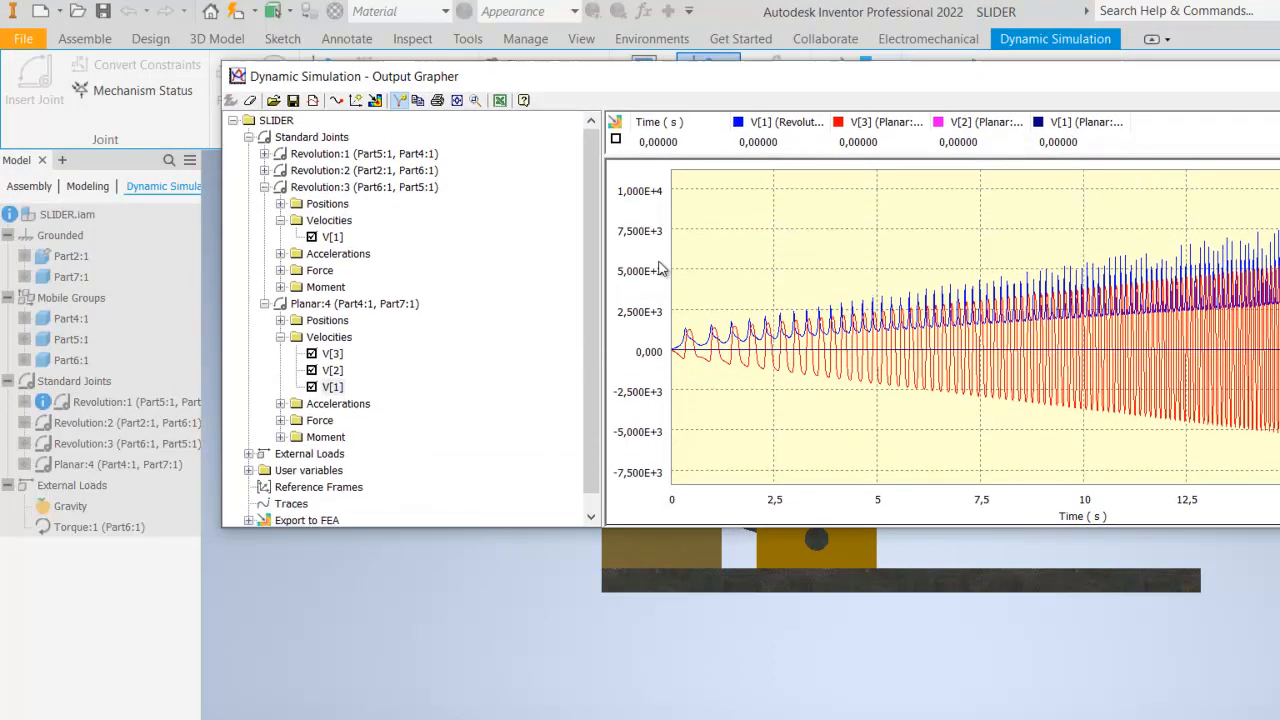
drag(734, 533, 730, 716)
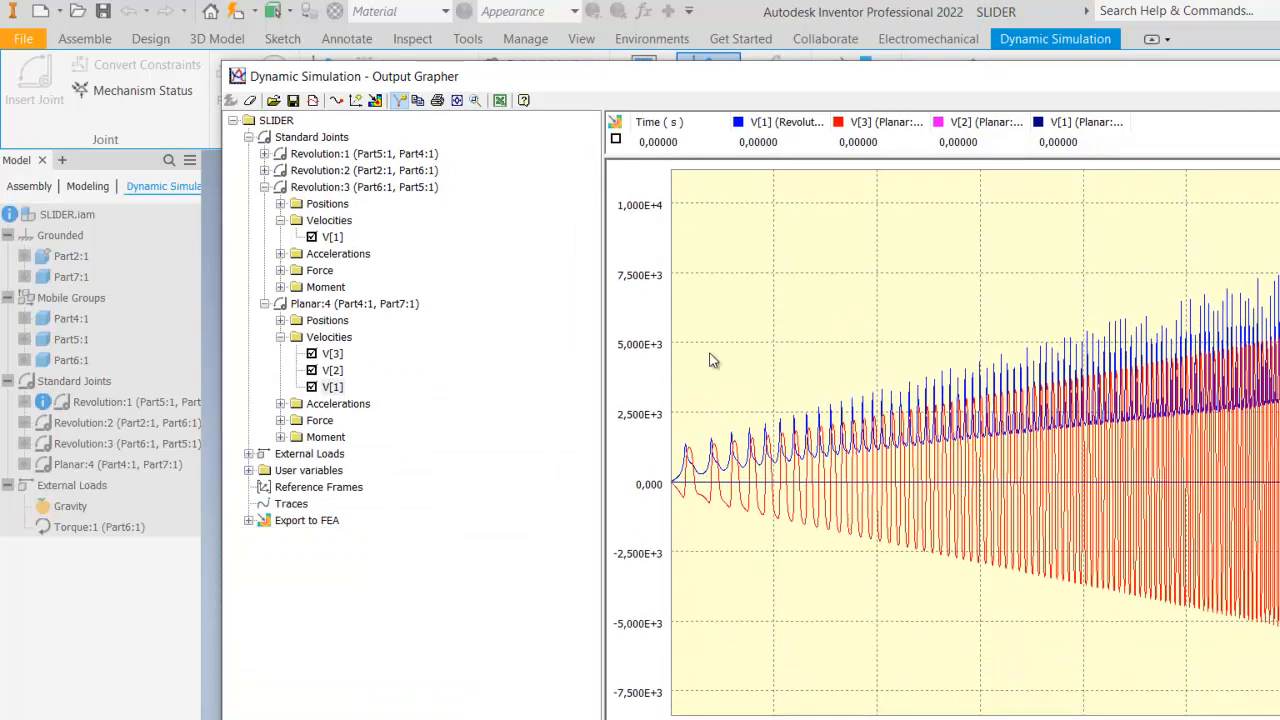
drag(762, 267, 762, 376)
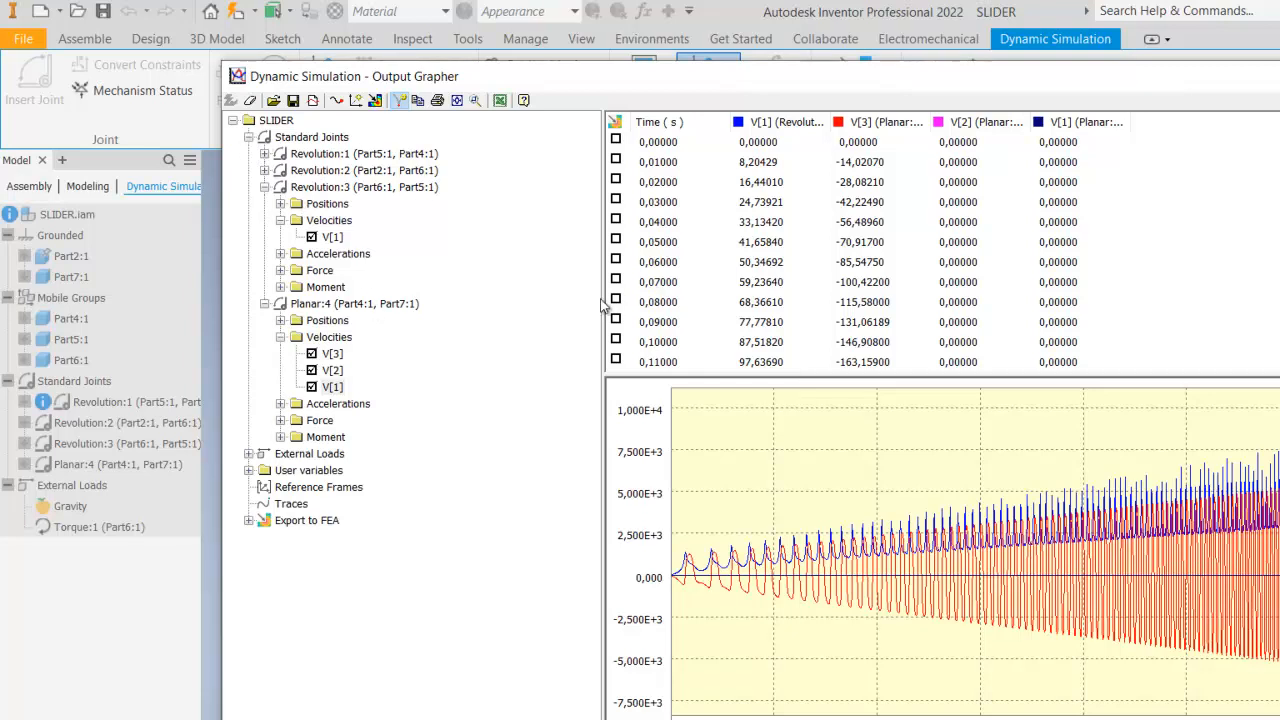
drag(580, 301, 480, 300)
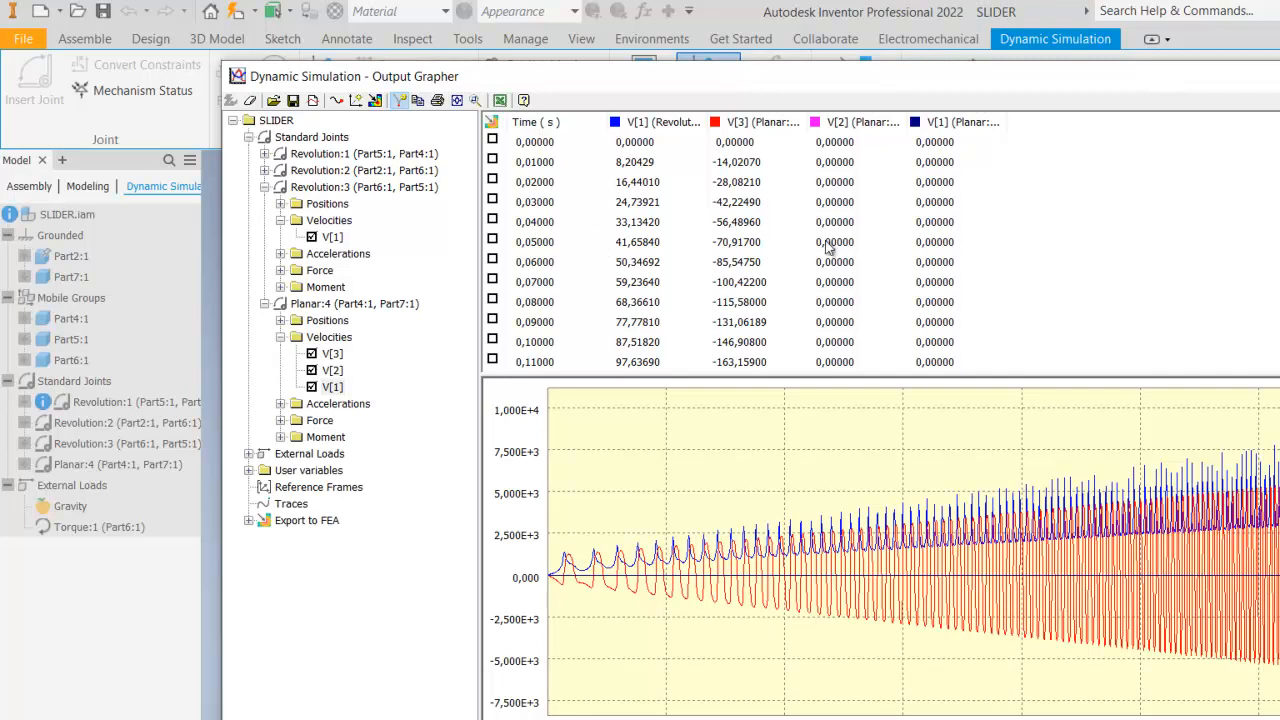
Examine the Revolution:3 and Planar:4 velocity values in the table from the start to the end of the simulation
scroll(604, 258, down, 2)
scroll(592, 301, up, 2)
scroll(630, 150, down, 16)
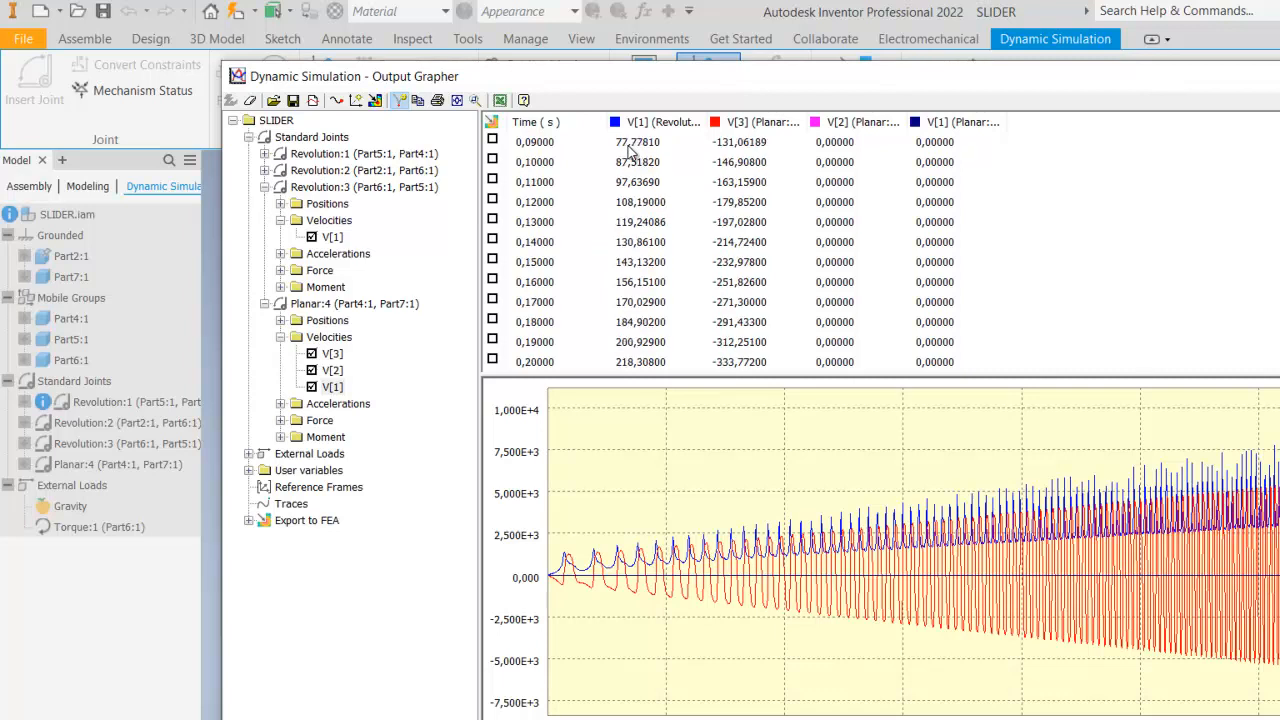
drag(1279, 143, 1279, 354)
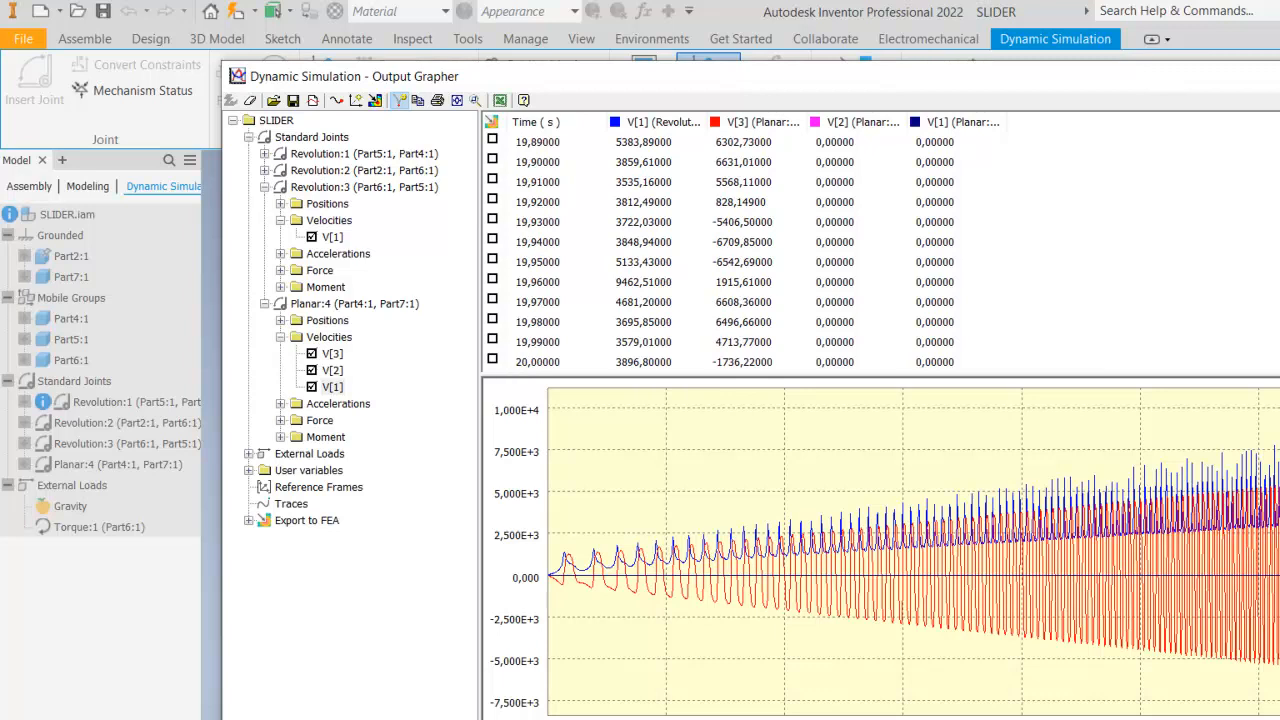
drag(1279, 354, 1279, 143)
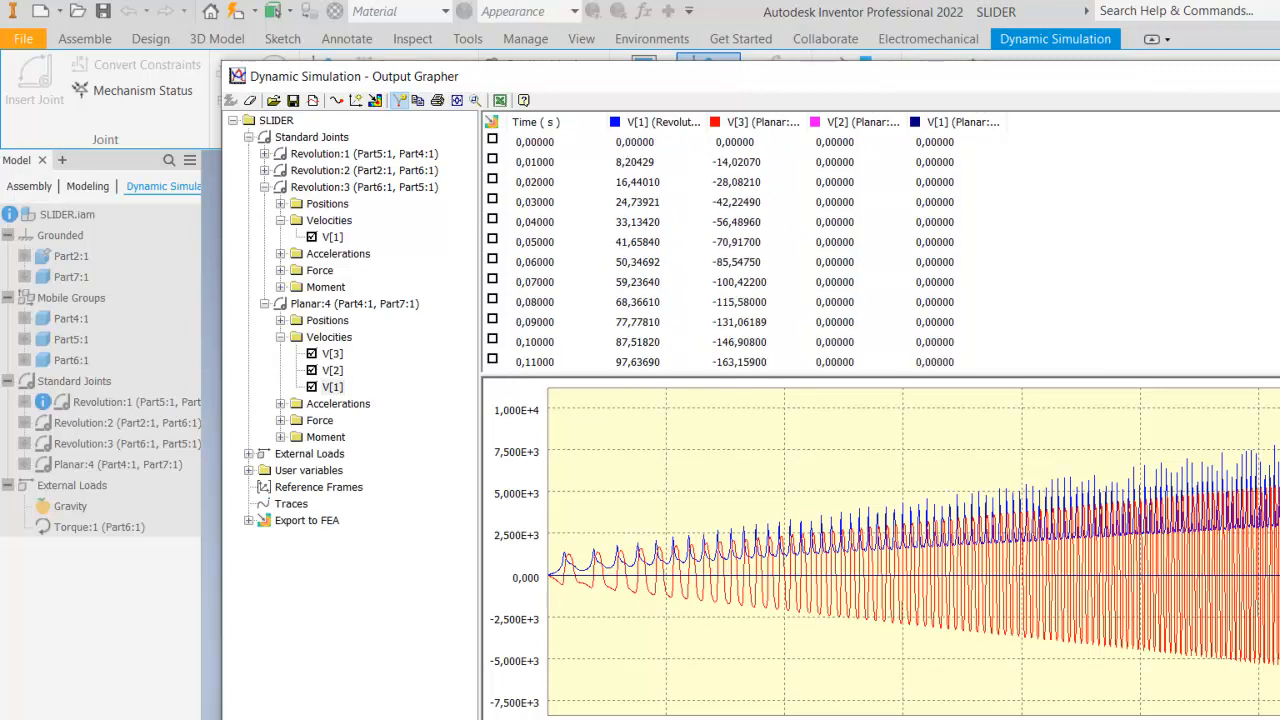
Remove the Revolution:3 velocity V[1] from the graph and plot the Revolution:1 velocity V[1] instead
click(311, 238)
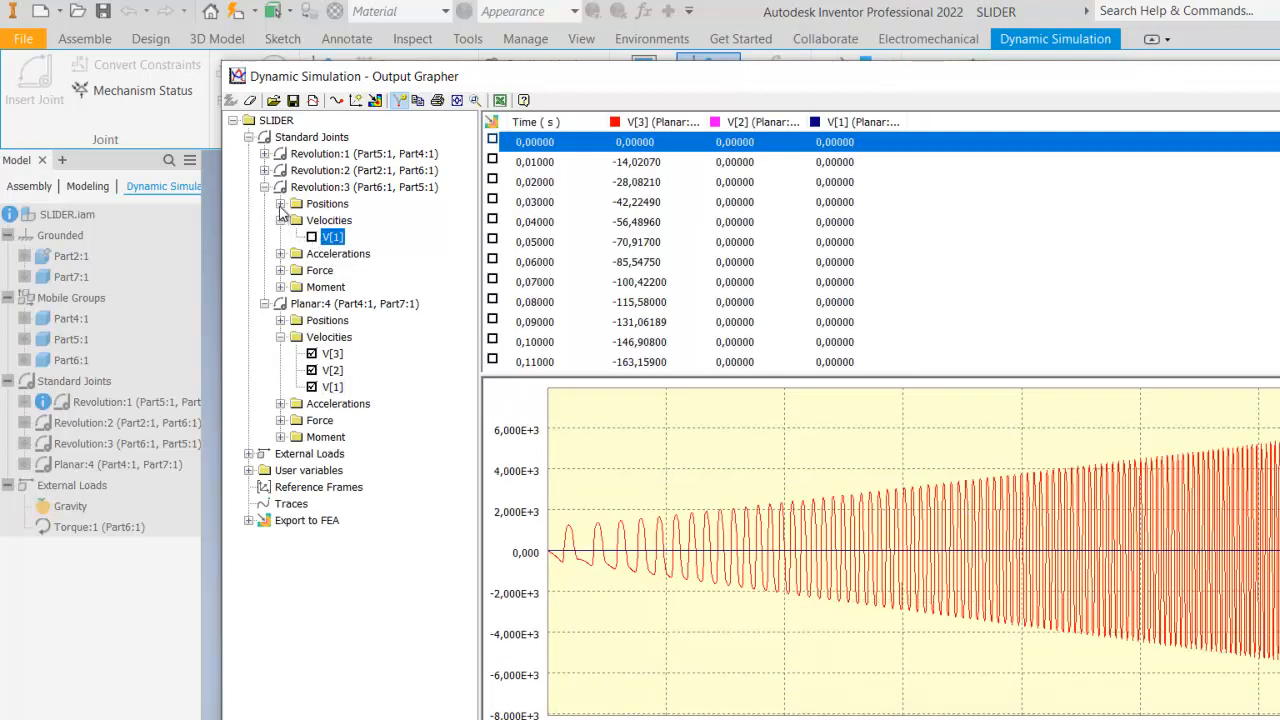
click(281, 203)
click(264, 154)
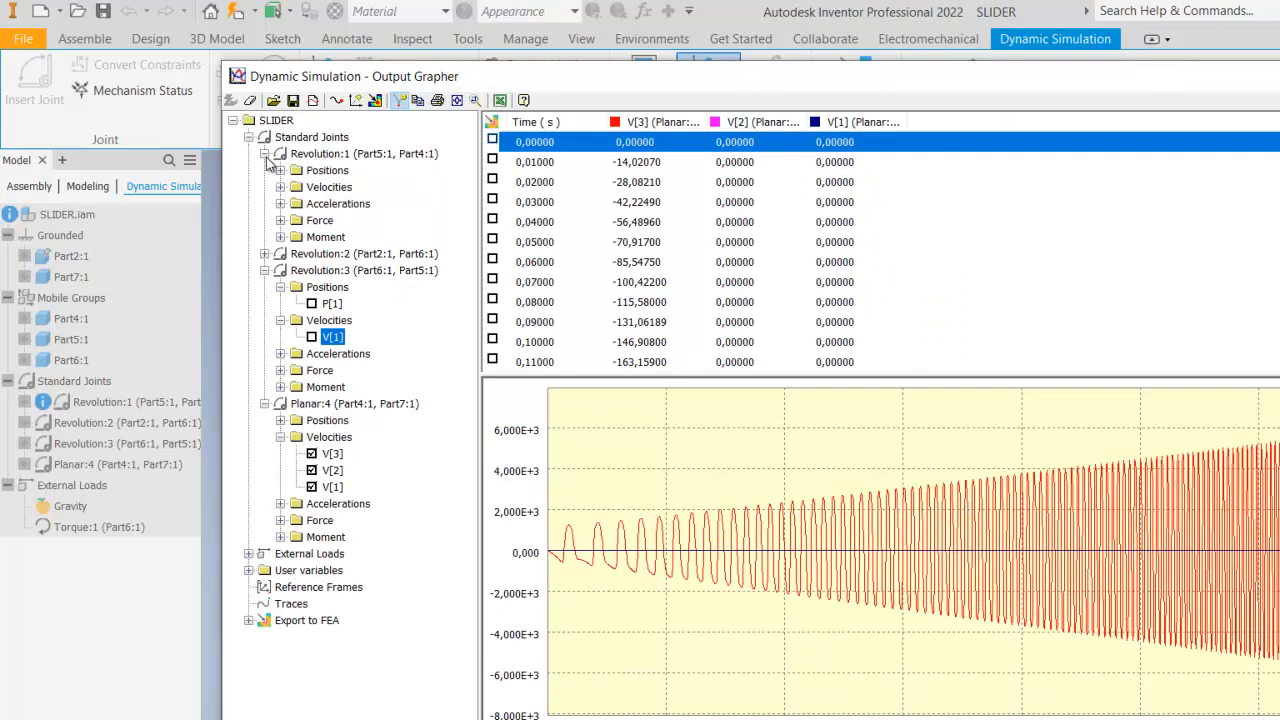
click(265, 255)
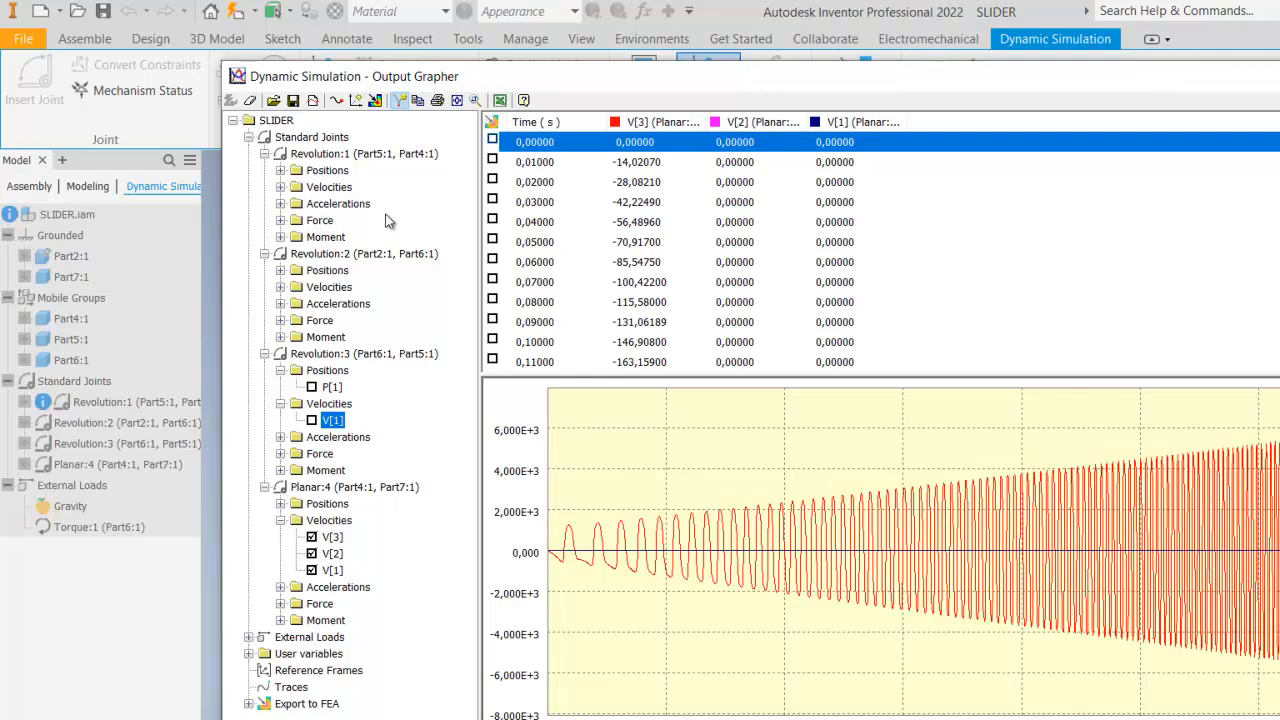
click(281, 187)
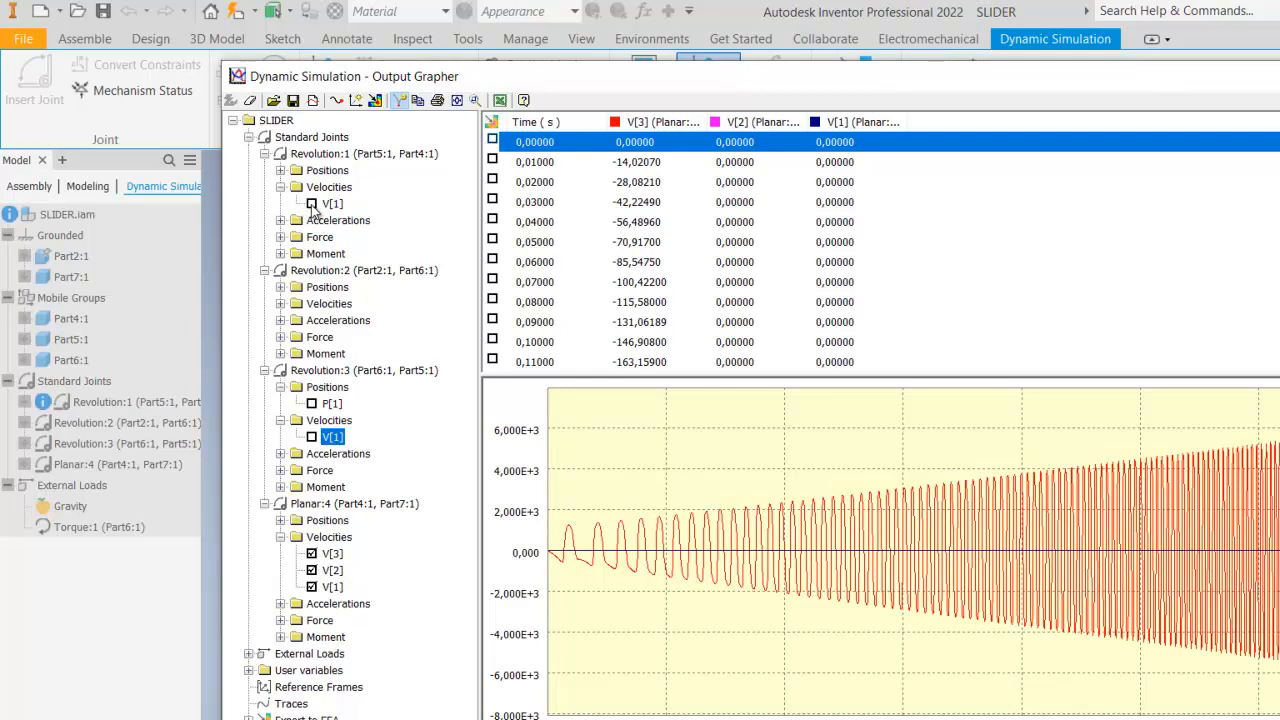
click(312, 204)
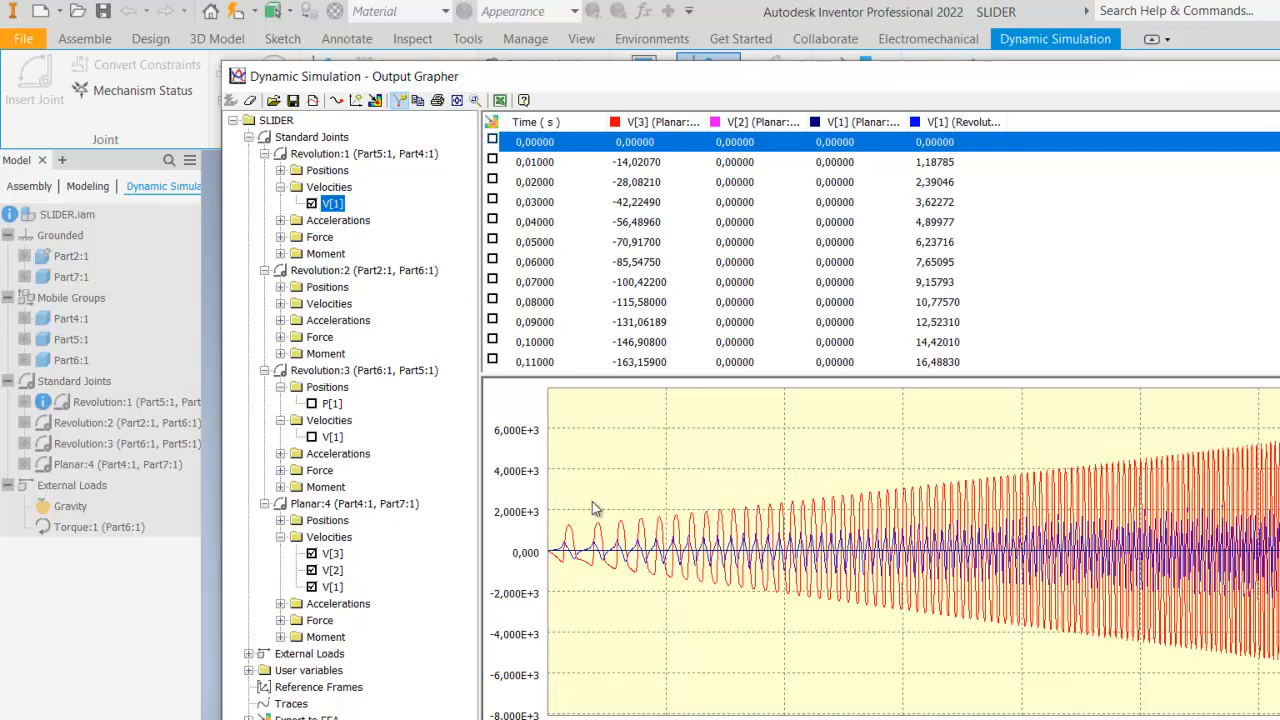
Locate the Revolution:1 joint in the assembly and clear all plotted Revolution:1 and Planar:4 velocities from the Output Grapher
click(1279, 76)
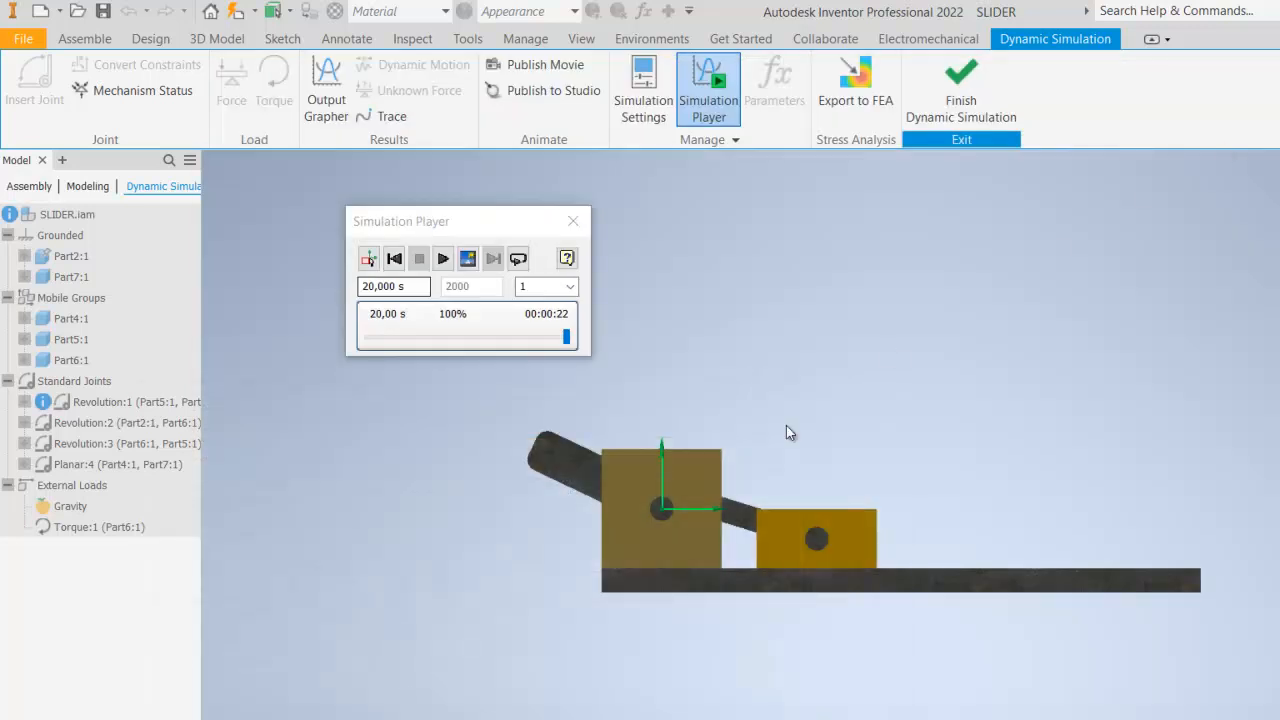
click(148, 404)
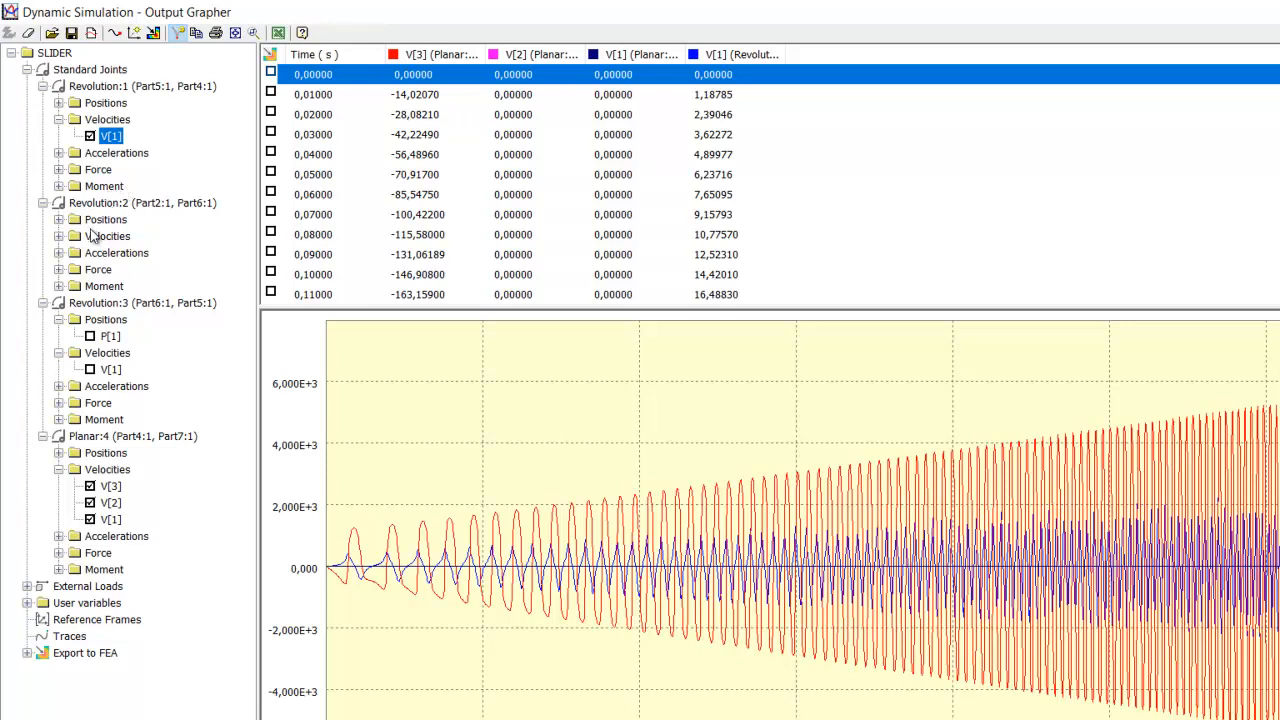
click(90, 136)
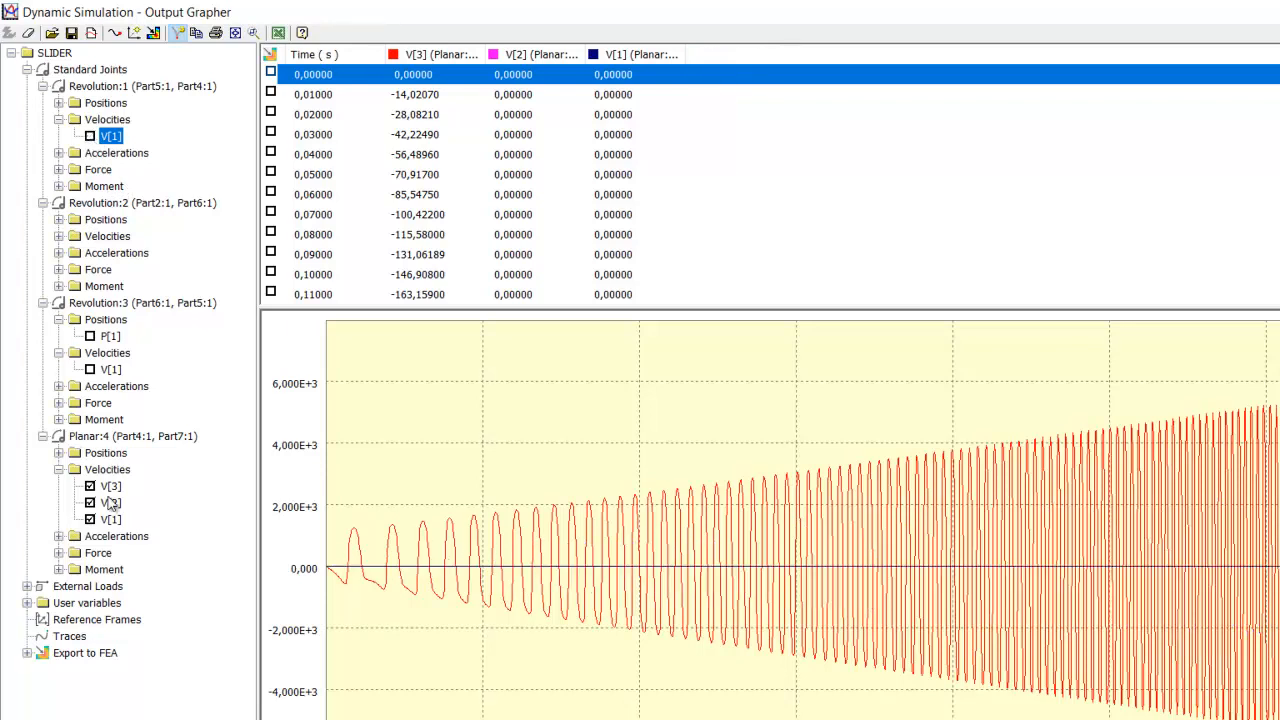
click(90, 503)
click(90, 486)
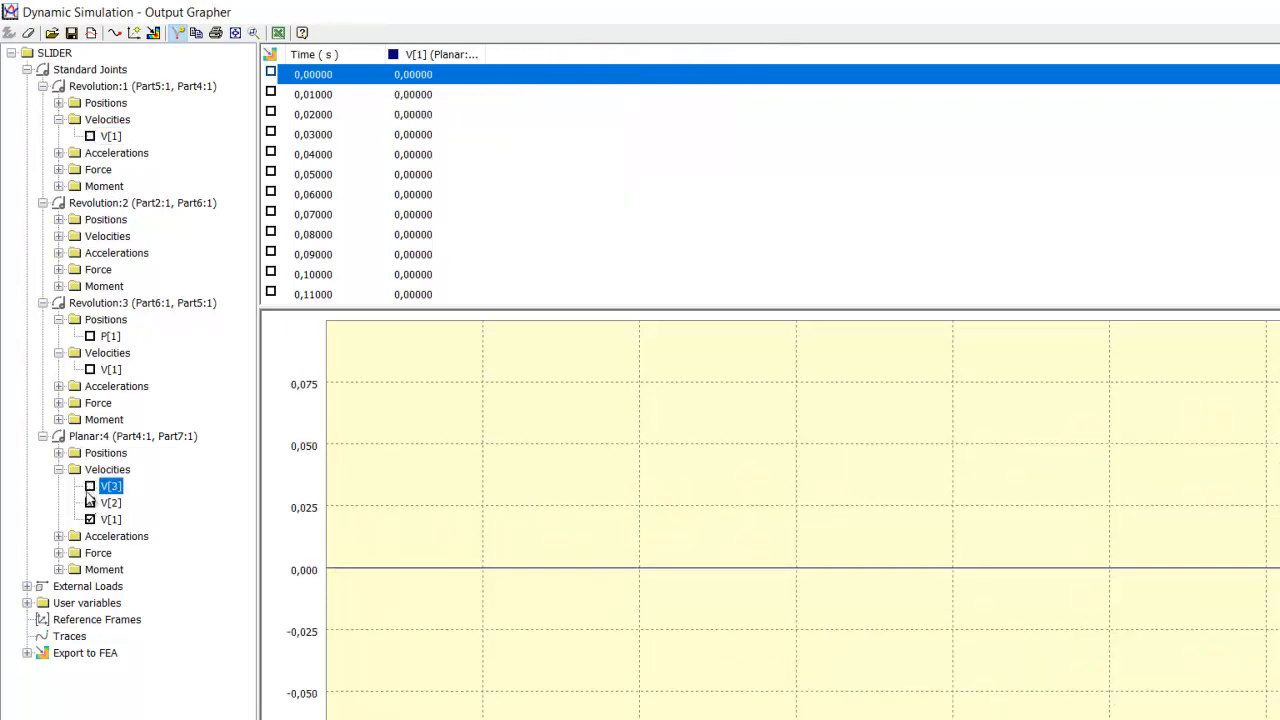
click(90, 486)
click(90, 519)
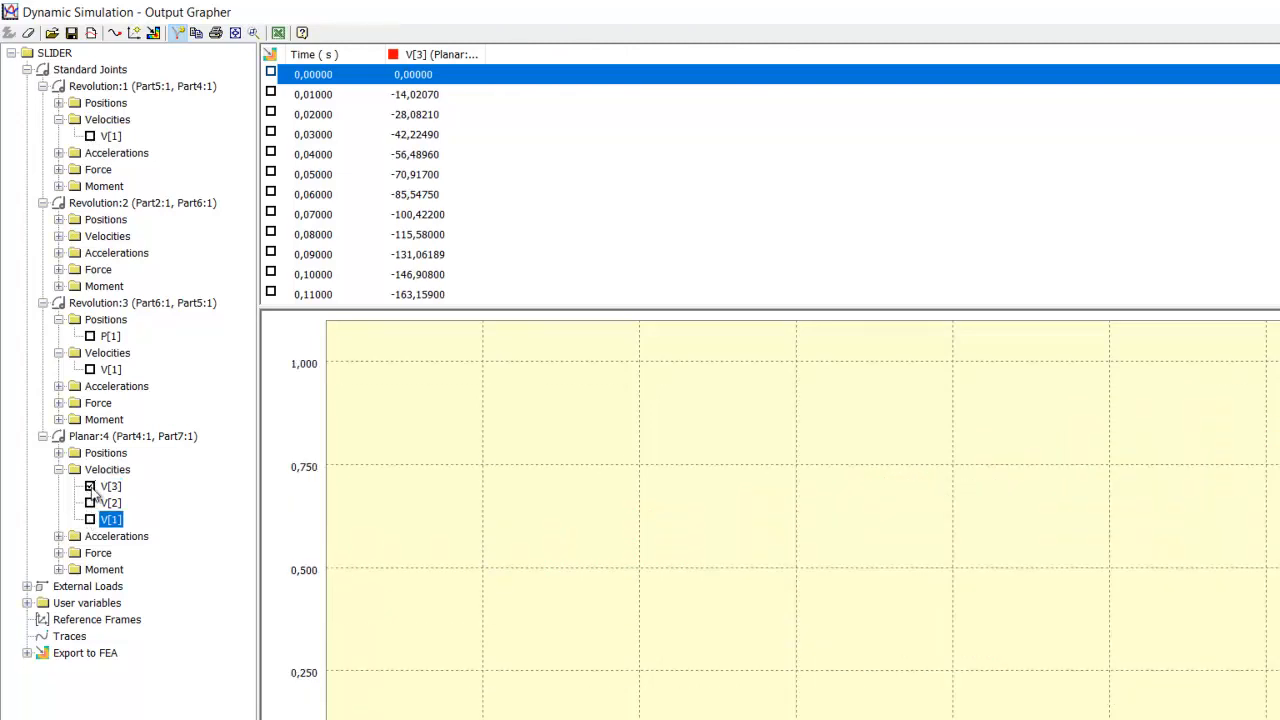
click(90, 486)
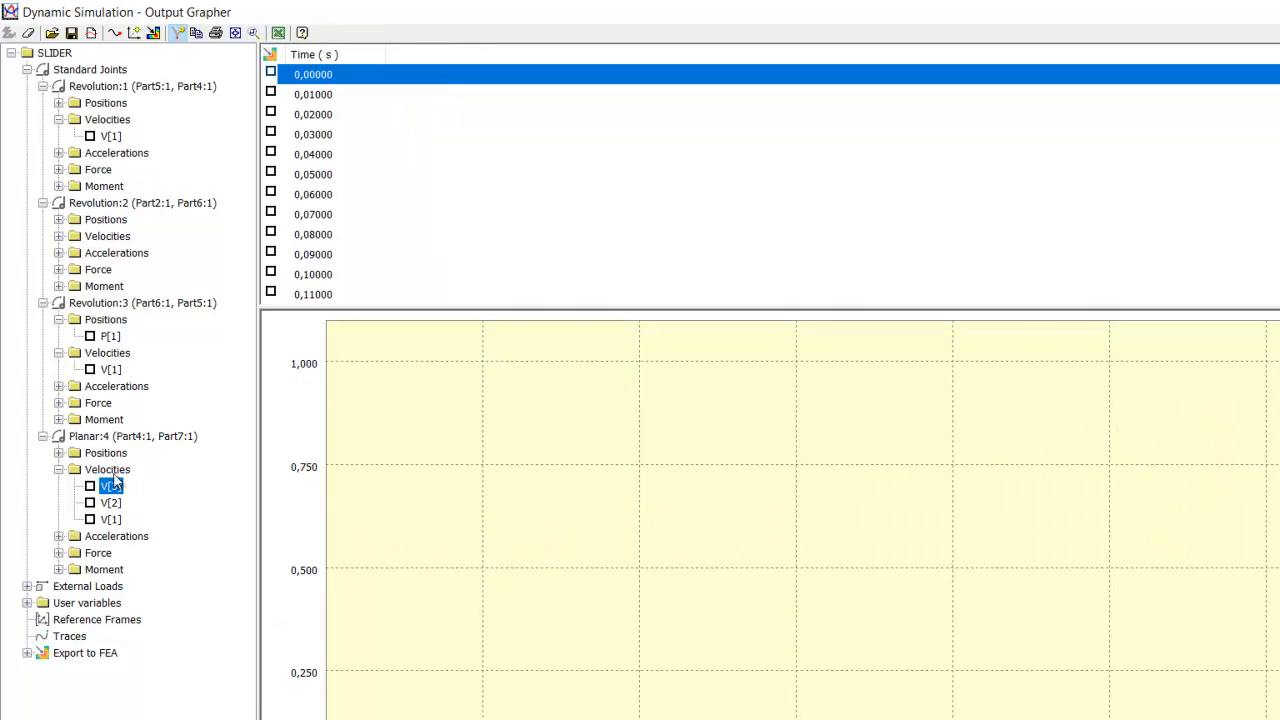
Highlight the Planar:4, Revolution:3 and Revolution:2 joints in the assembly to identify which connection each one represents
click(122, 440)
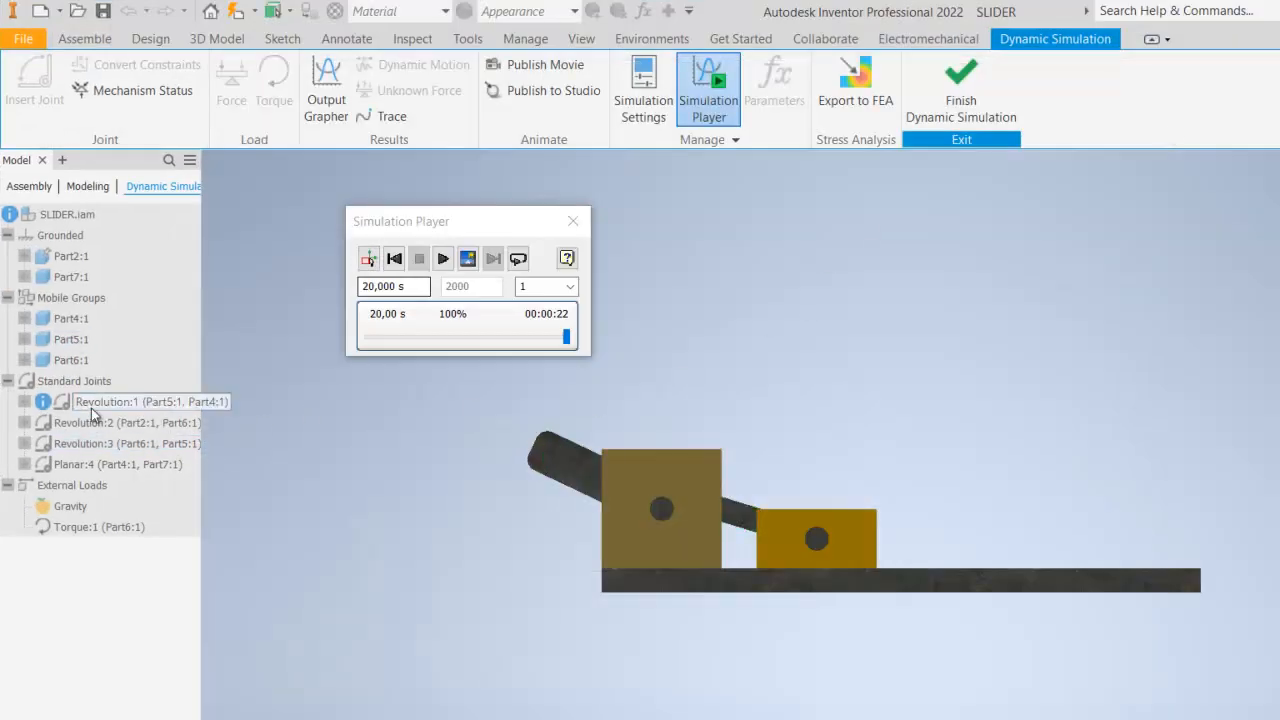
click(105, 465)
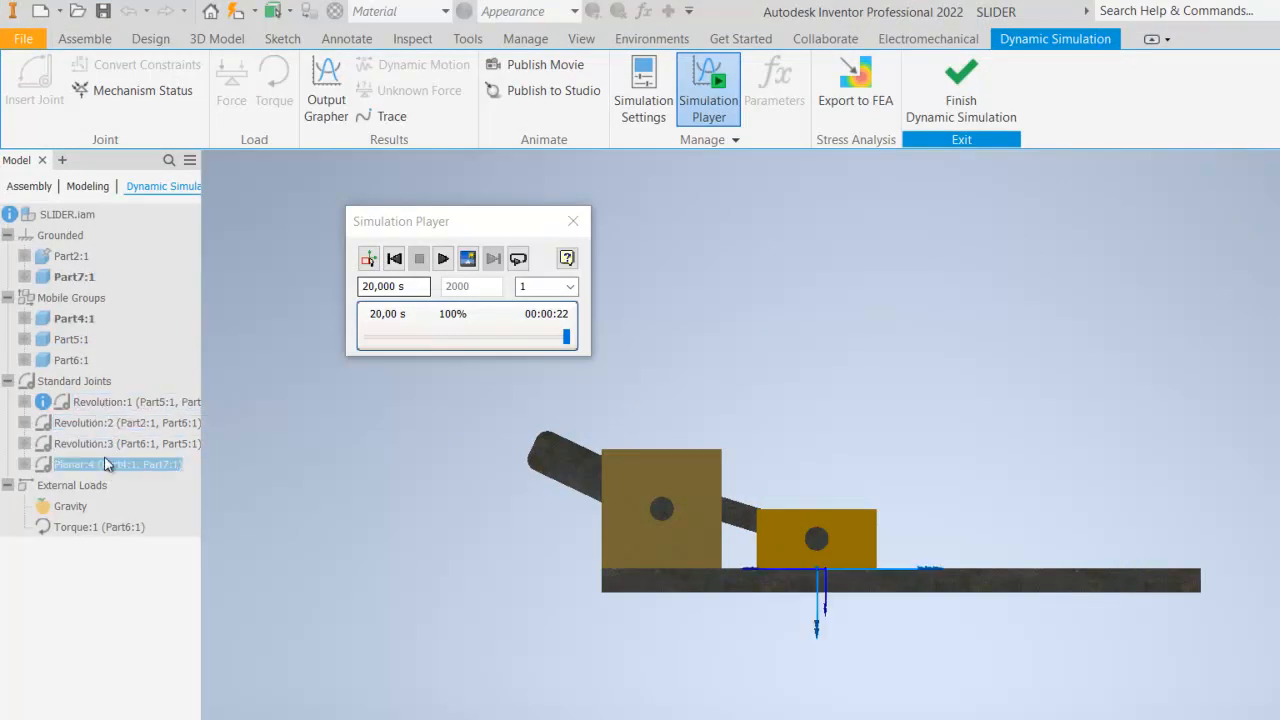
click(109, 444)
click(114, 425)
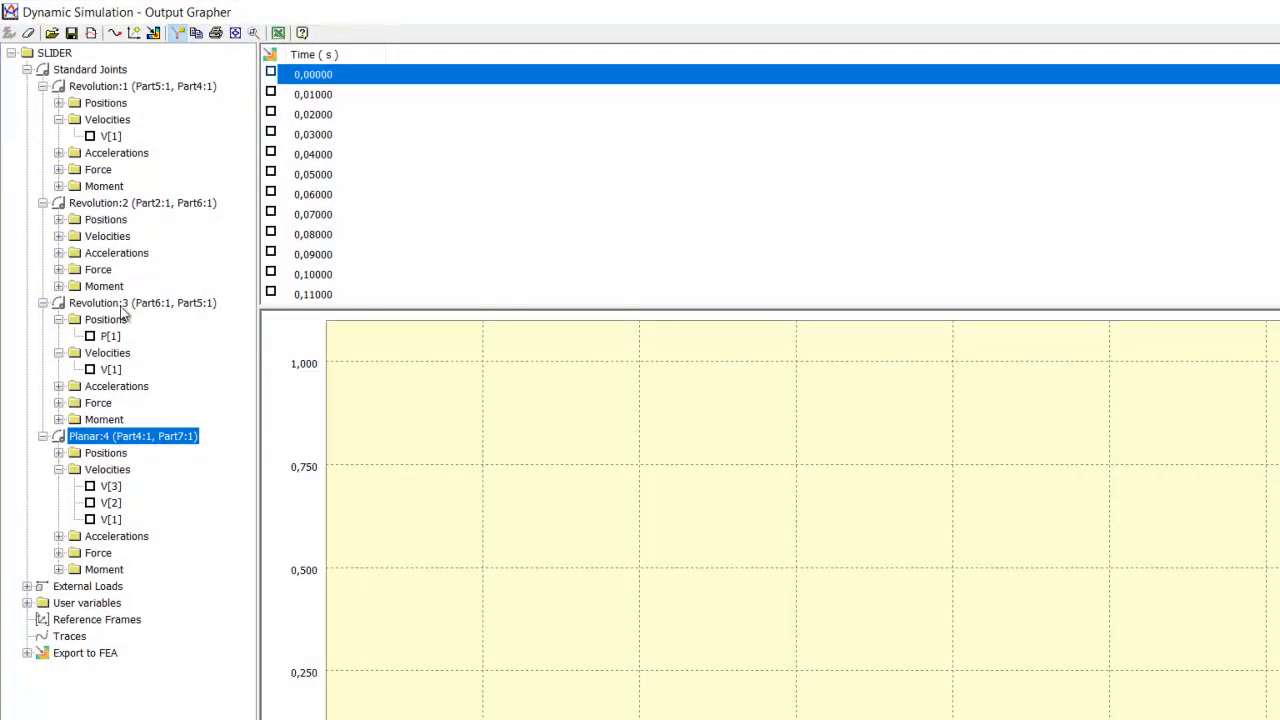
Plot the Revolution:2 velocity V[1] in the Output Grapher and widen its column in the results table
click(59, 236)
click(90, 253)
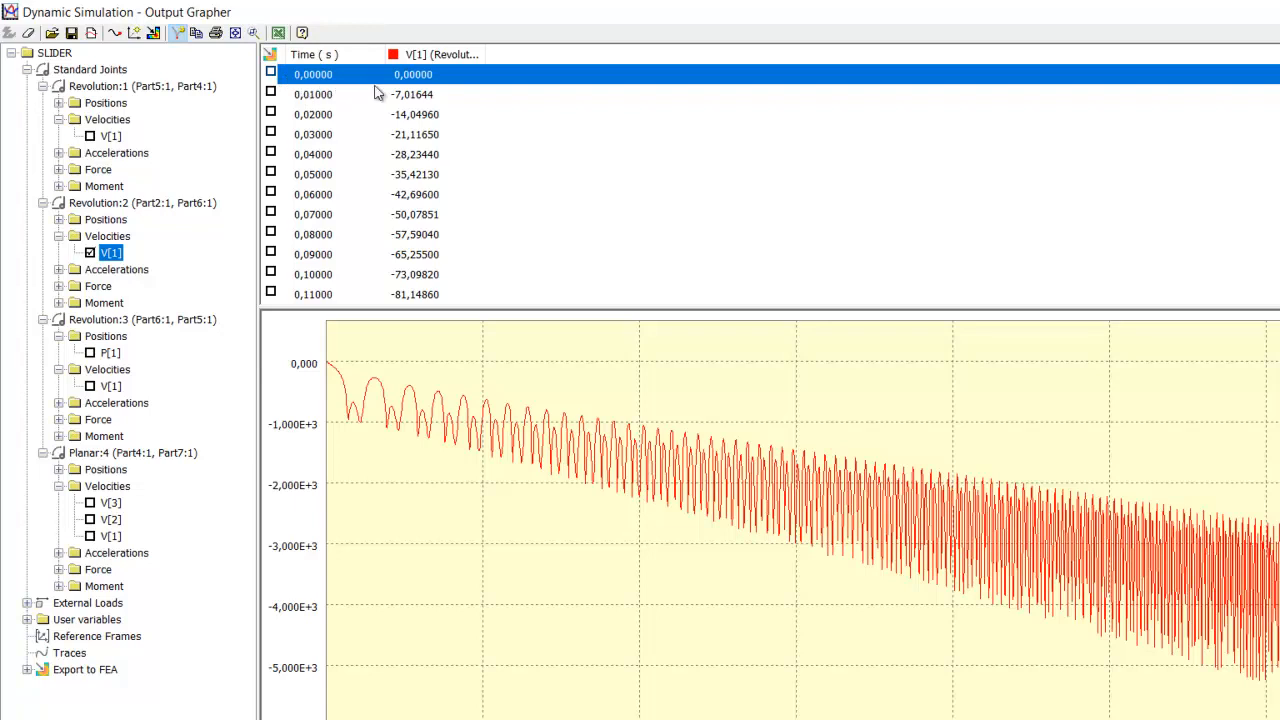
drag(489, 56, 518, 56)
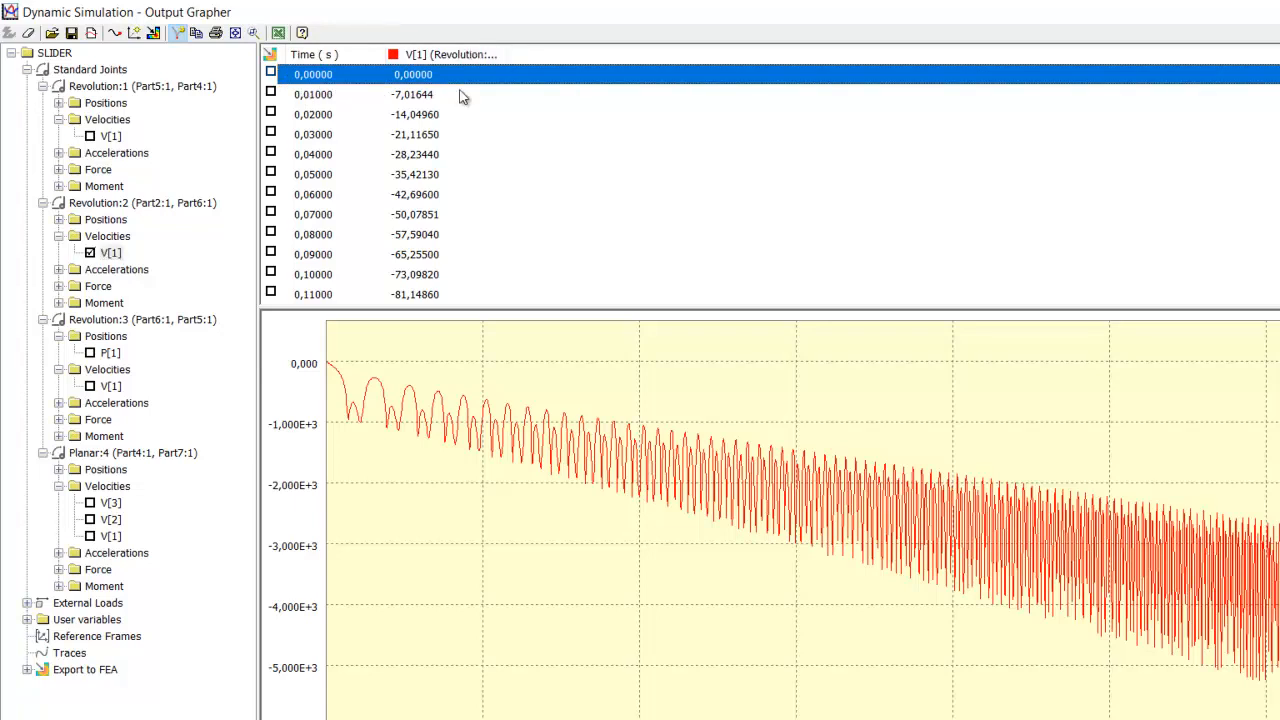
Examine the Revolution:2 velocity V[1] values in the table over roughly the first second of the simulation
mouse_move(1279, 75)
mouse_down()
mouse_move(1279, 235)
mouse_move(1279, 70)
mouse_up()
scroll(521, 190, down, 6)
scroll(521, 186, down, 14)
scroll(521, 185, down, 14)
scroll(525, 190, up, 1)
scroll(521, 190, up, 1)
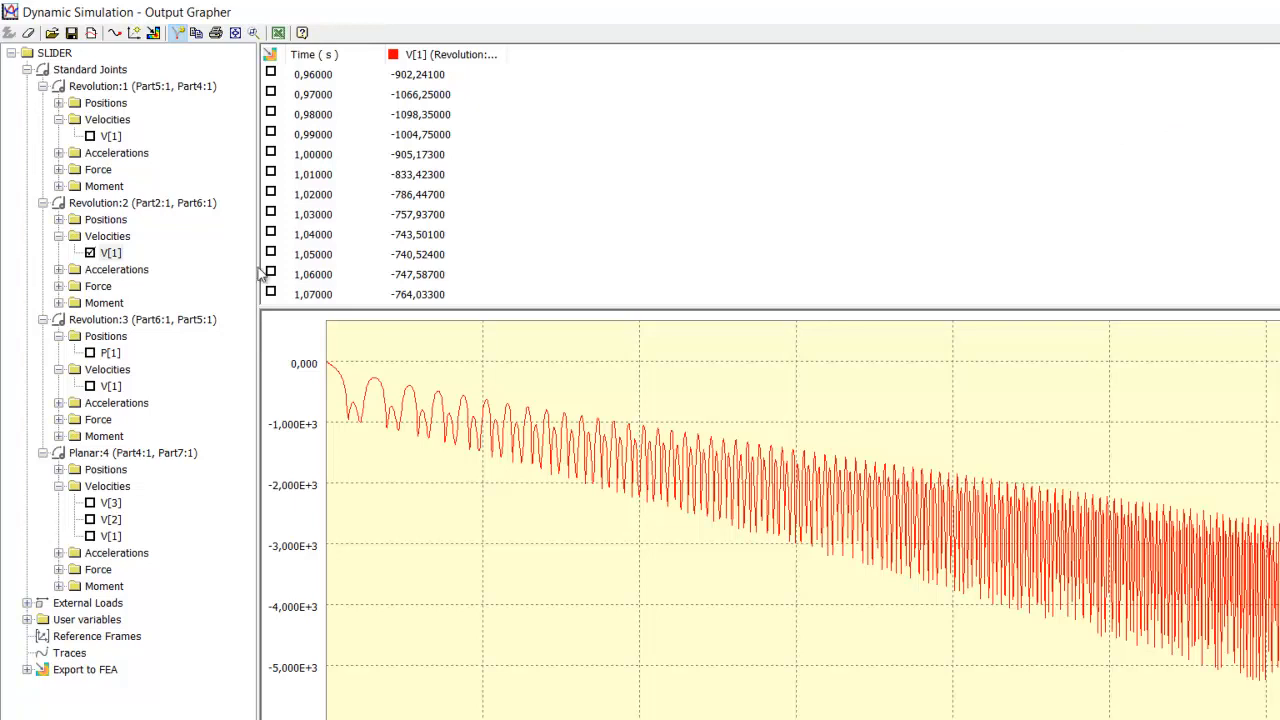
Clear the Revolution:2 velocity V[1] from the graph and select the slider block Part4:1 in the assembly to identify its Planar:4 joint
click(90, 253)
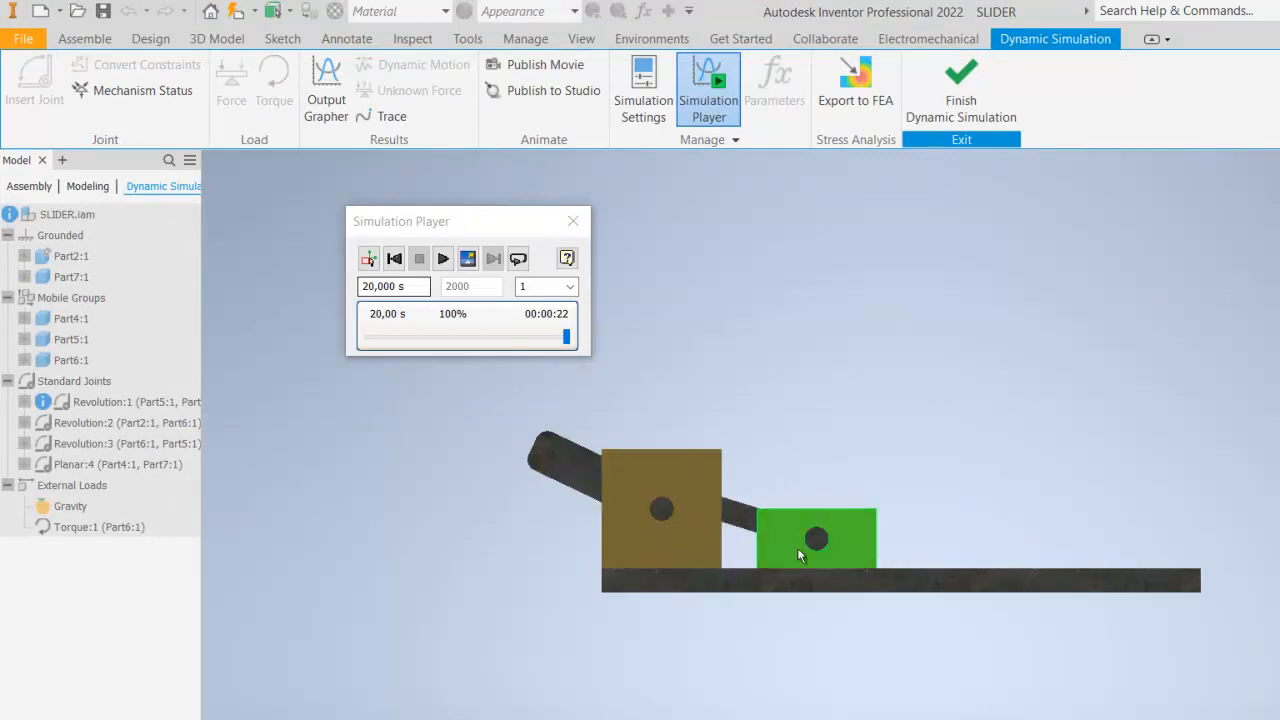
click(856, 548)
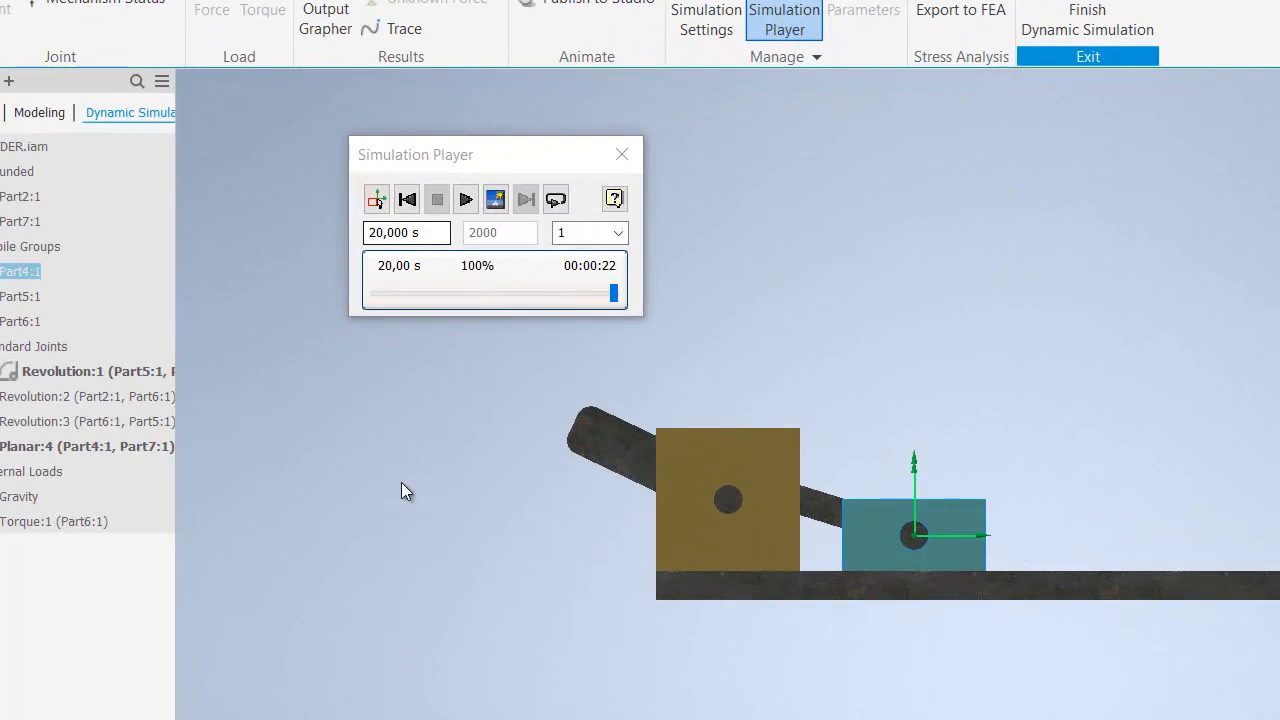
right_click(64, 452)
click(390, 467)
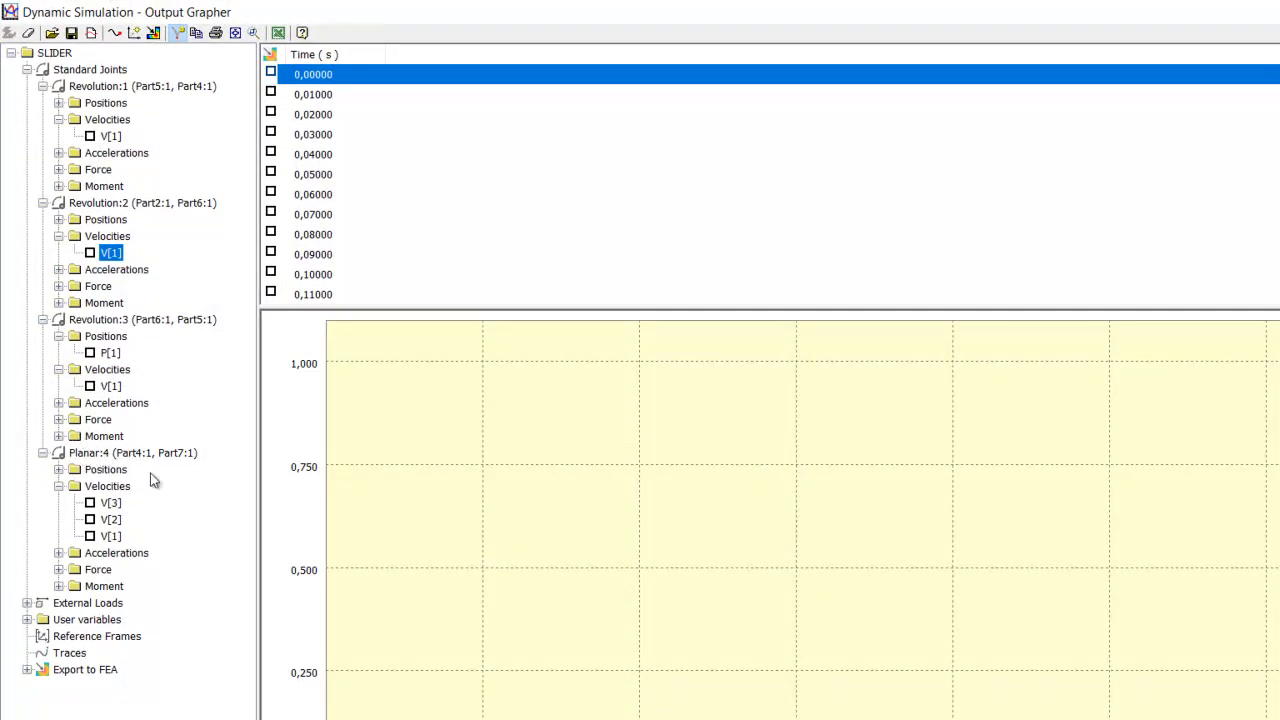
Plot the Planar:4 velocities V[3], V[2] and V[1] for comparison, and remove V[1] and V[2] so only V[3] stays plotted
click(90, 503)
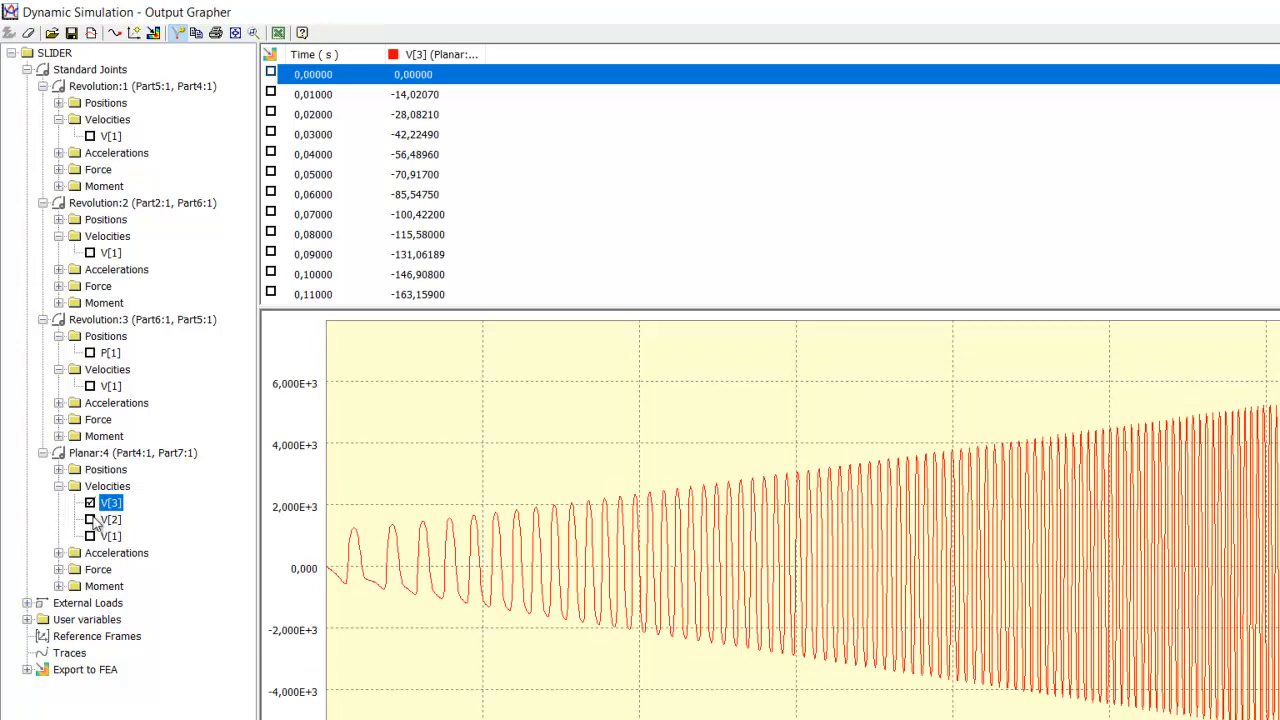
click(90, 519)
click(90, 536)
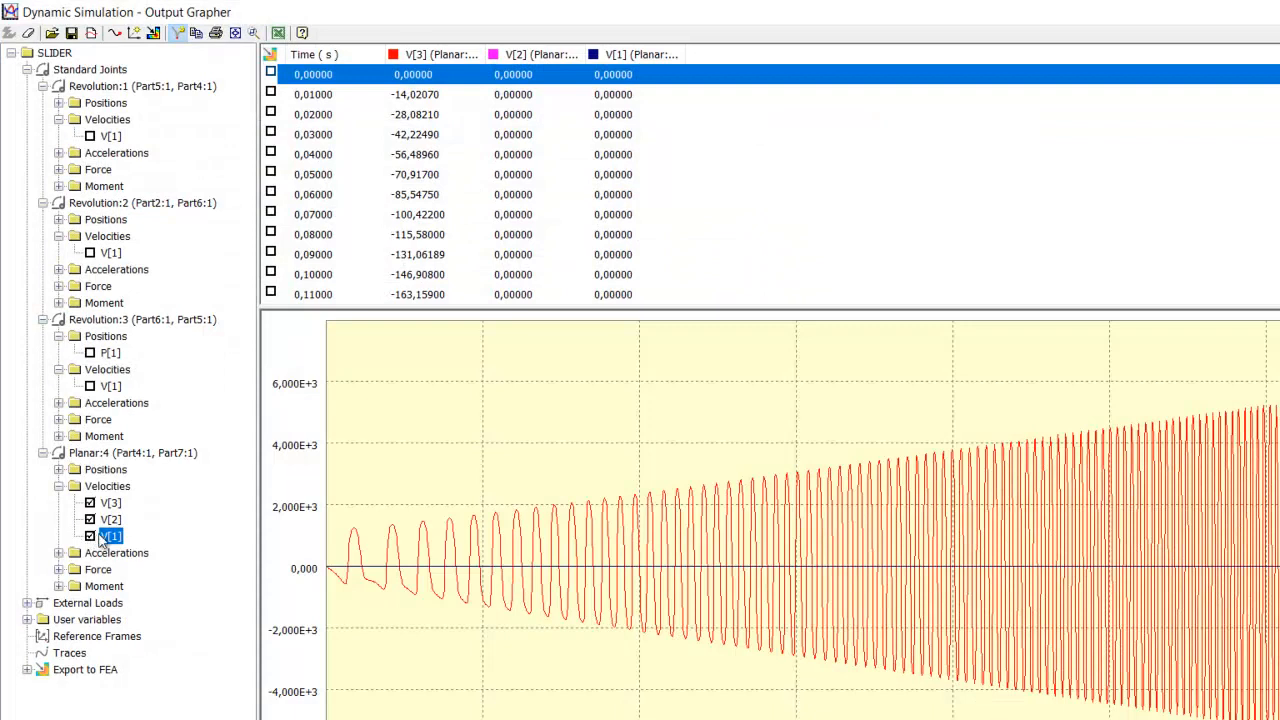
click(90, 536)
click(90, 519)
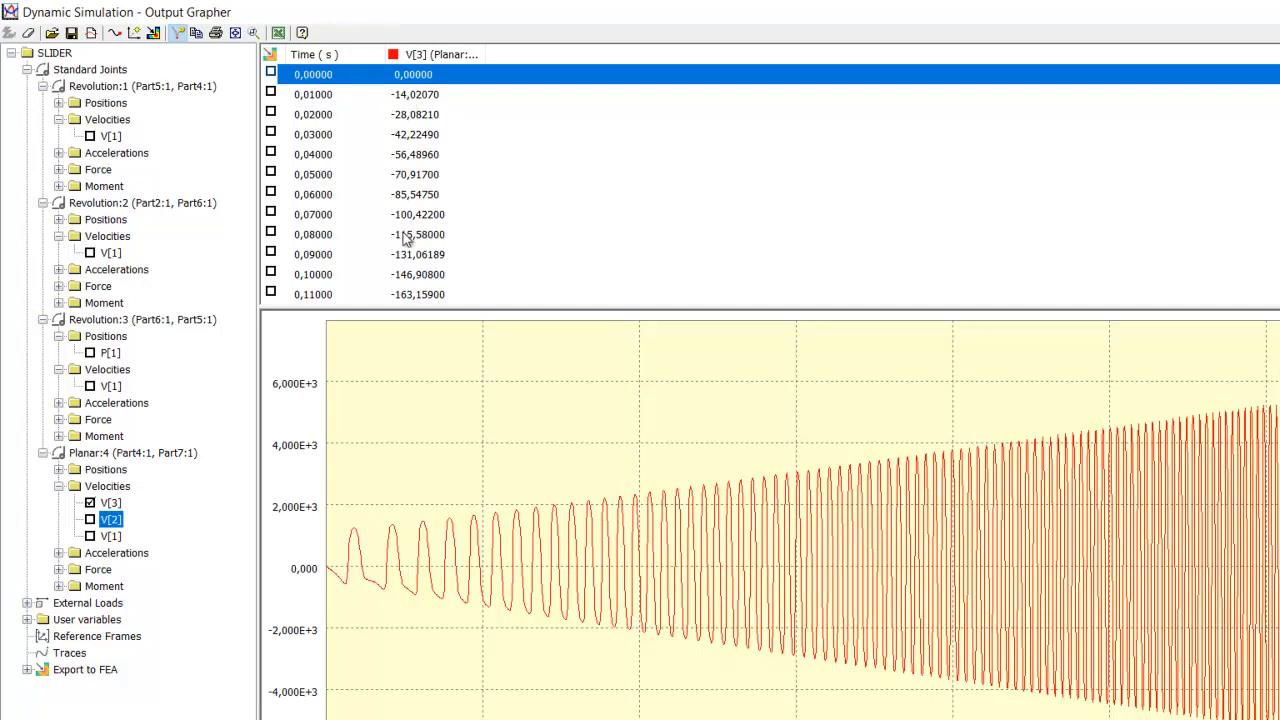
Examine the Planar:4 velocity V[3] values in the table through about 0.6 s of the simulation
scroll(407, 245, down, 11)
scroll(407, 245, down, 10)
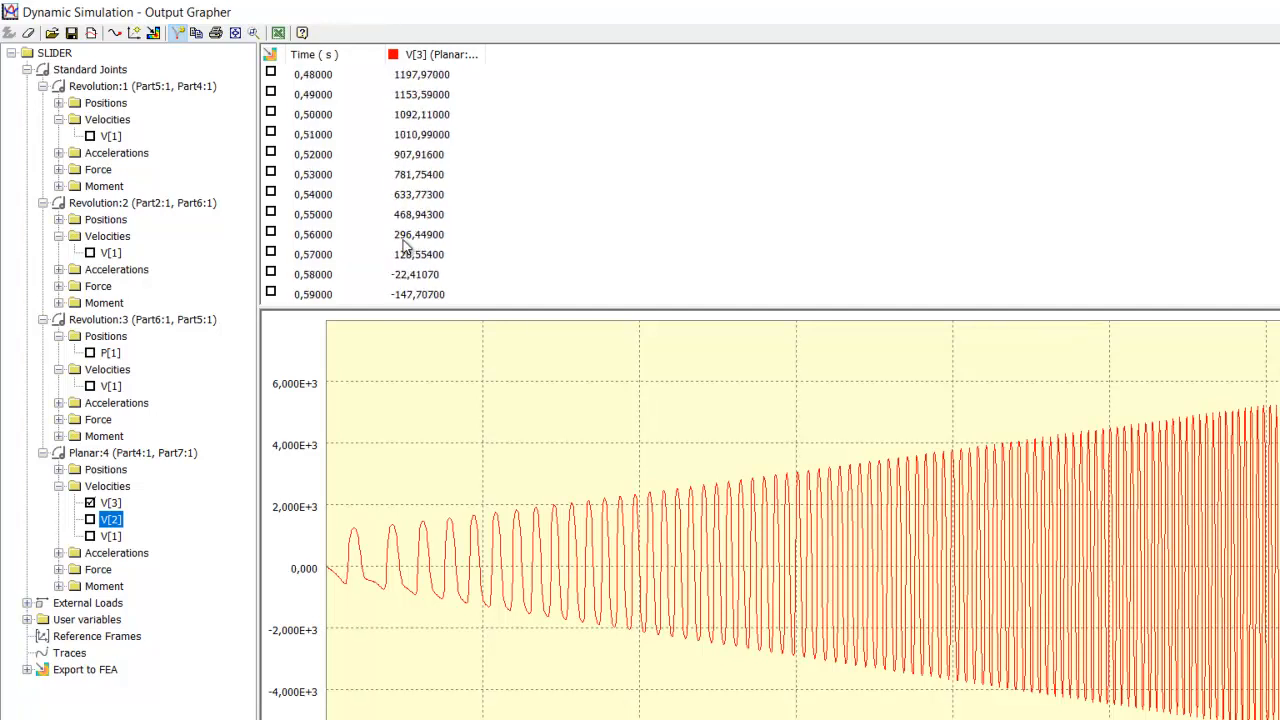
scroll(407, 245, up, 5)
scroll(425, 218, down, 1)
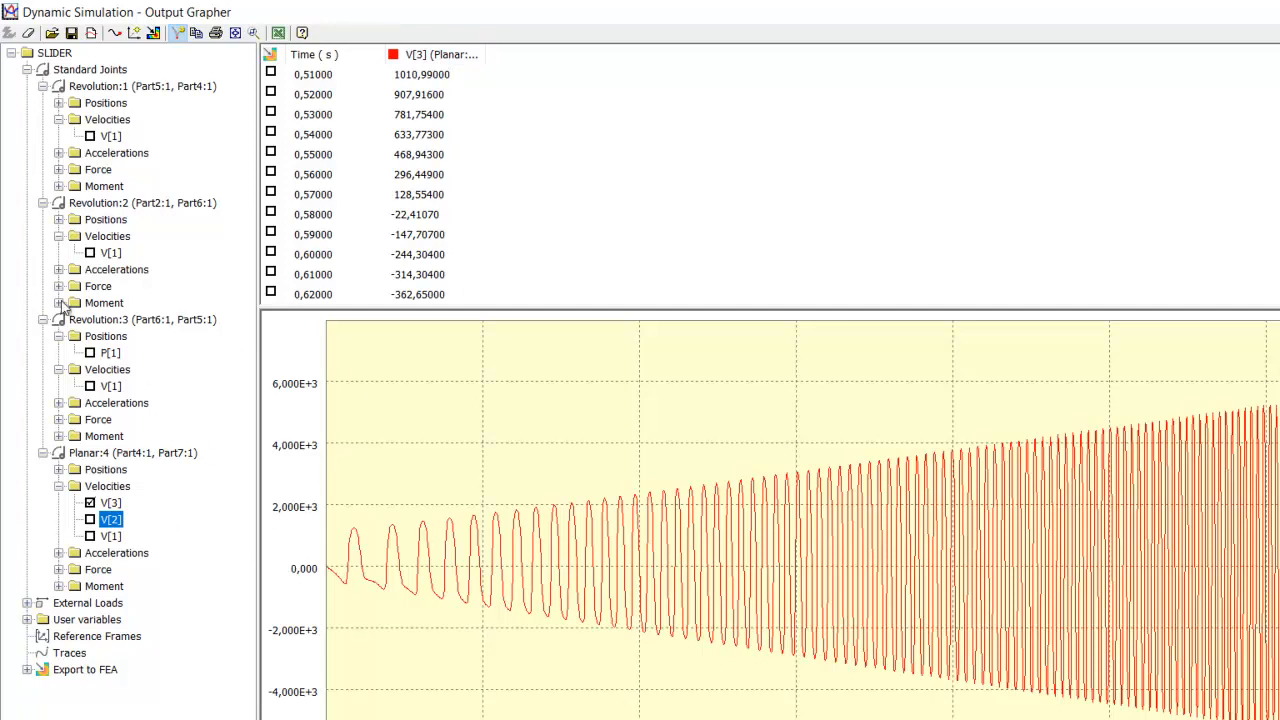
Add the Revolution:2 velocity V[1] and the Revolution:3 velocity V[1] to the graph alongside the Planar:4 velocity V[3]
click(90, 253)
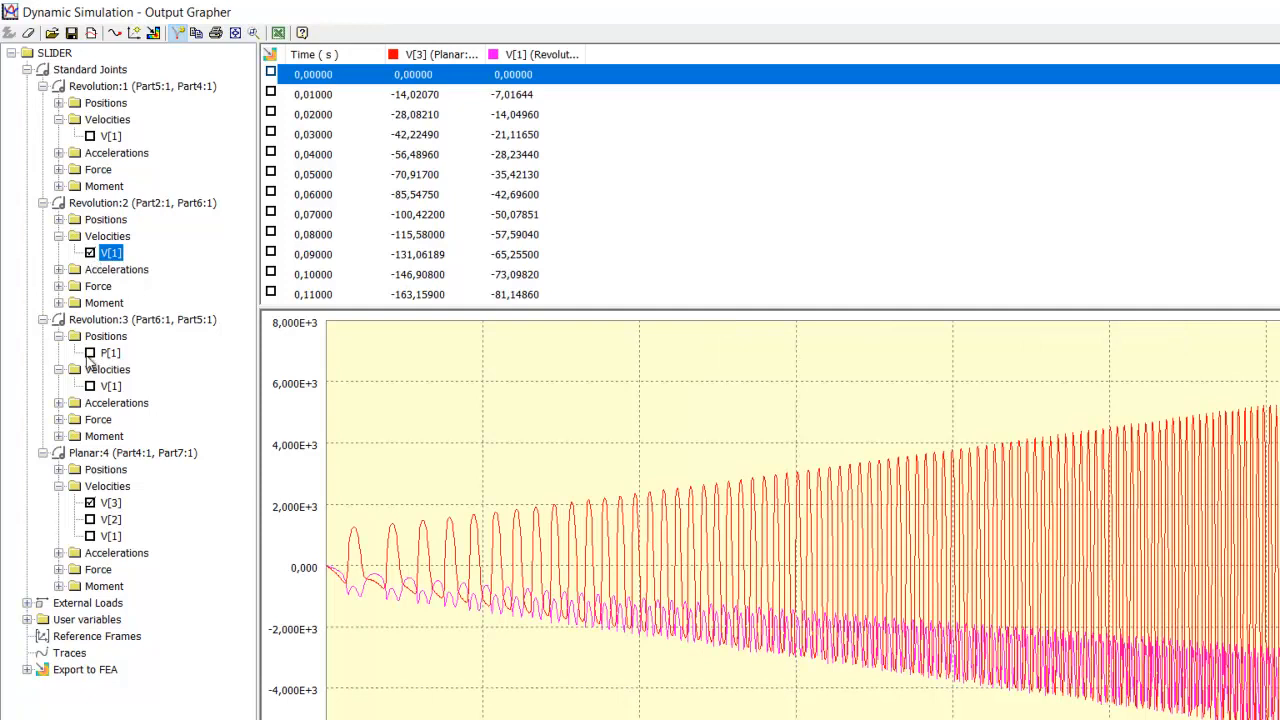
click(90, 386)
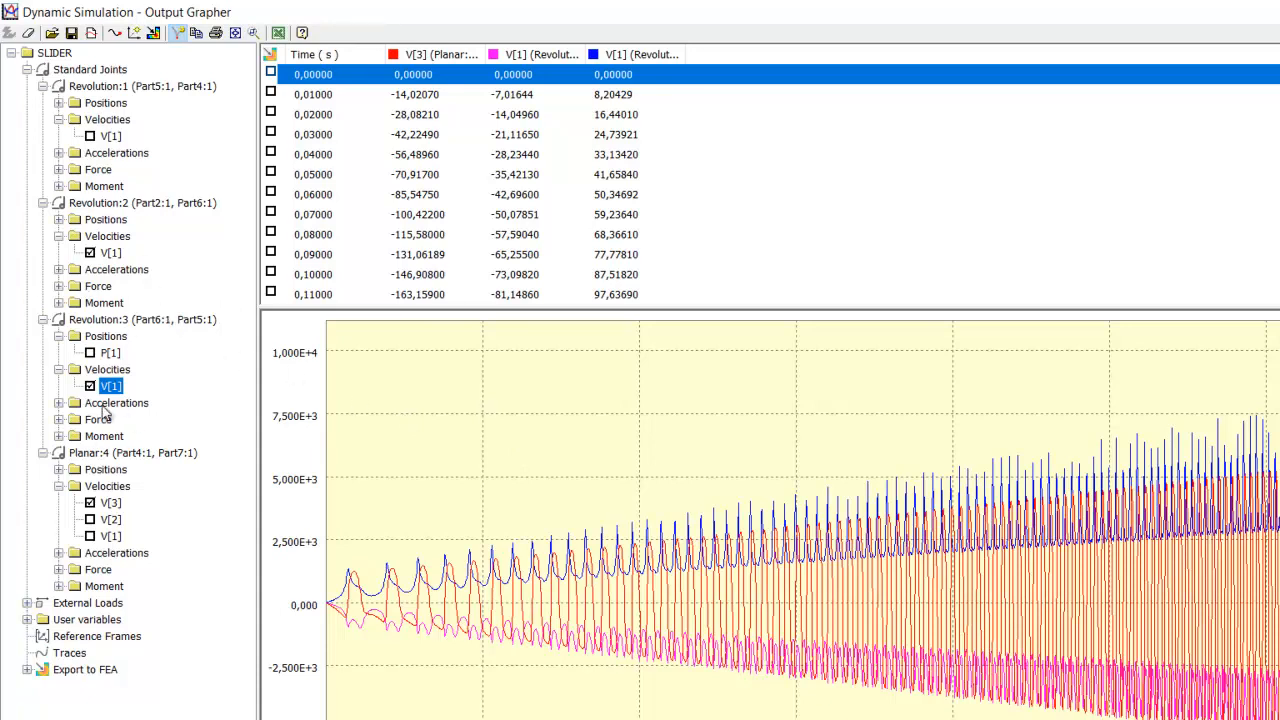
click(105, 237)
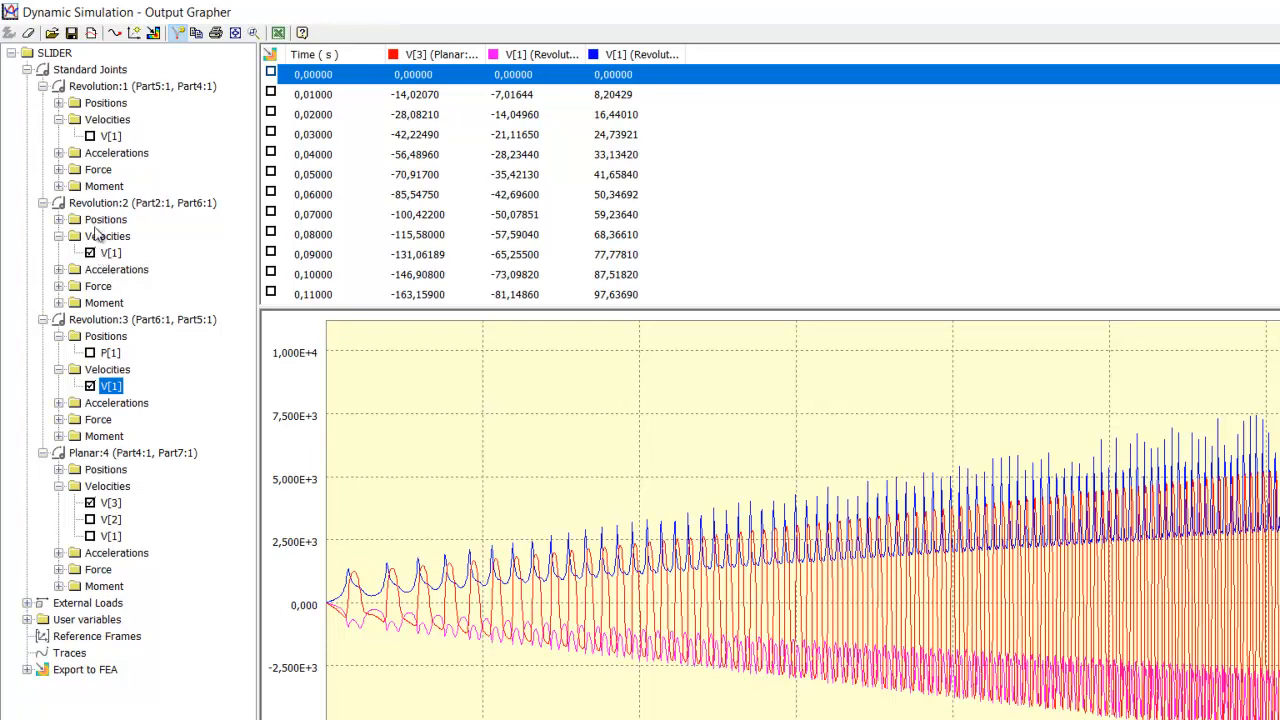